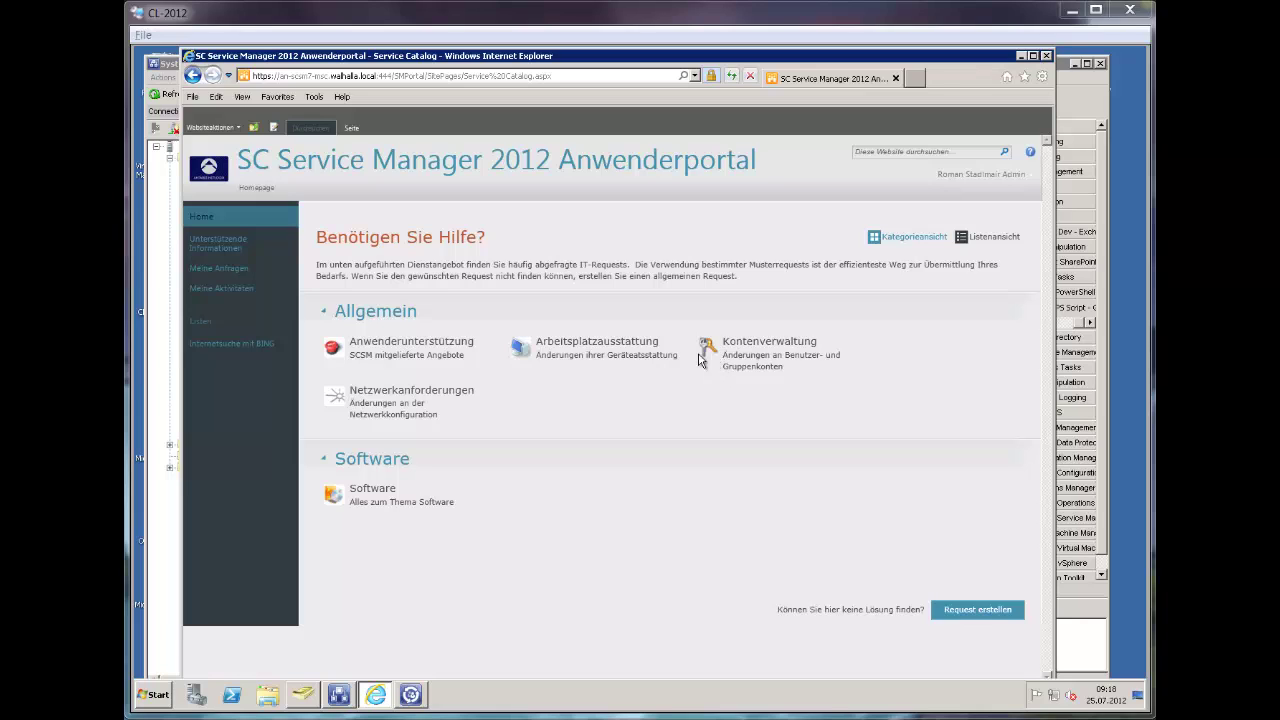
Open the 'ANLX Eigenen Benutzer zu AD Gruppe hinzufügen' request from Kontenverwaltung
click(754, 350)
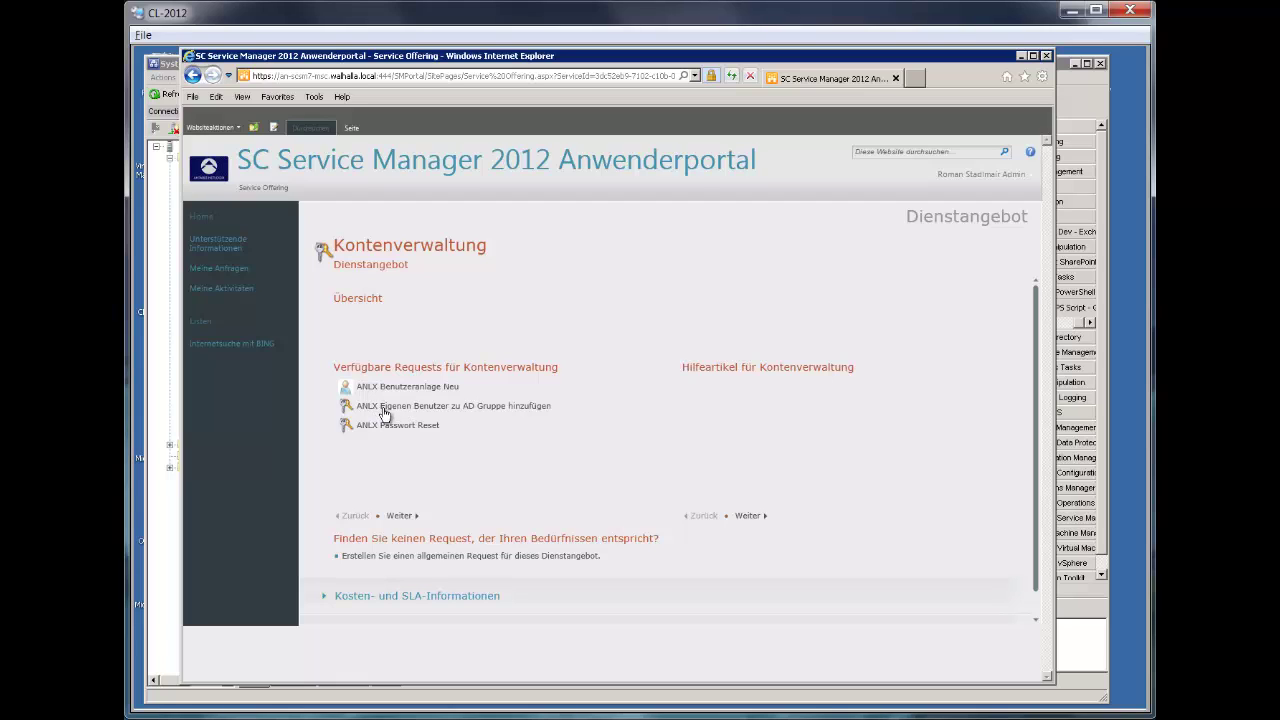
click(478, 408)
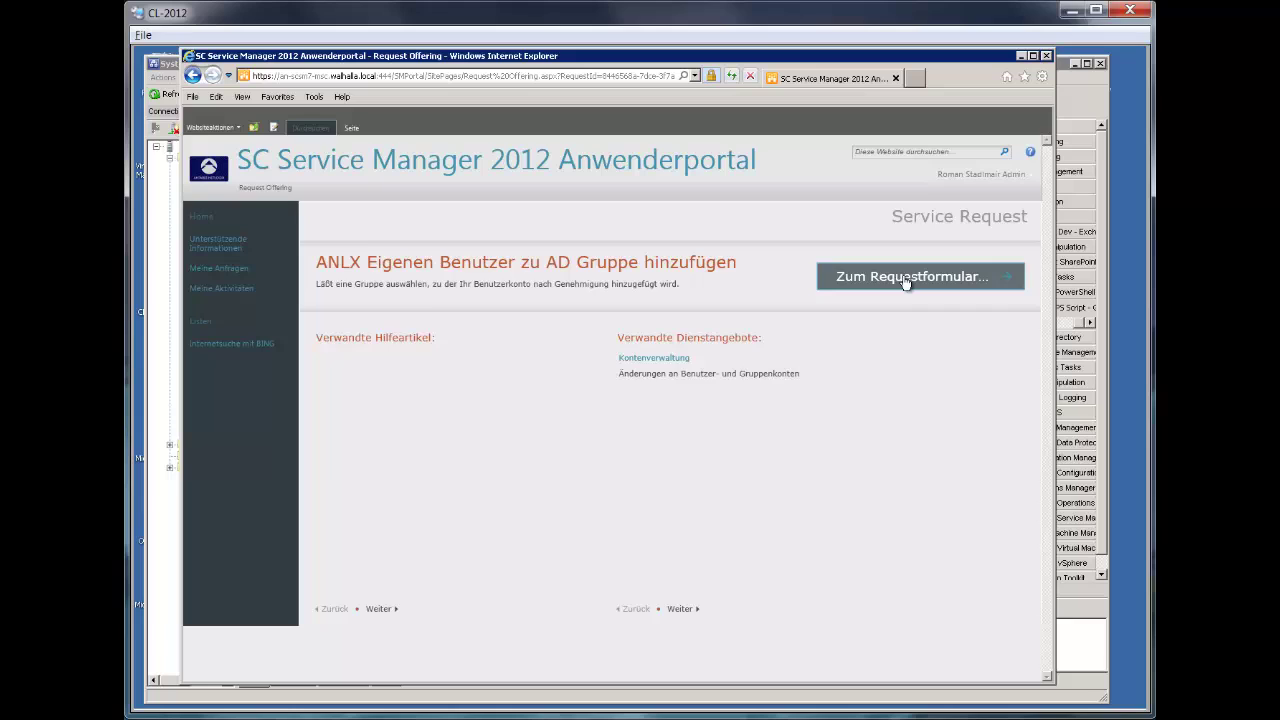
Open the request form and enter the justification 'Nedd access to this group'
click(905, 283)
click(428, 382)
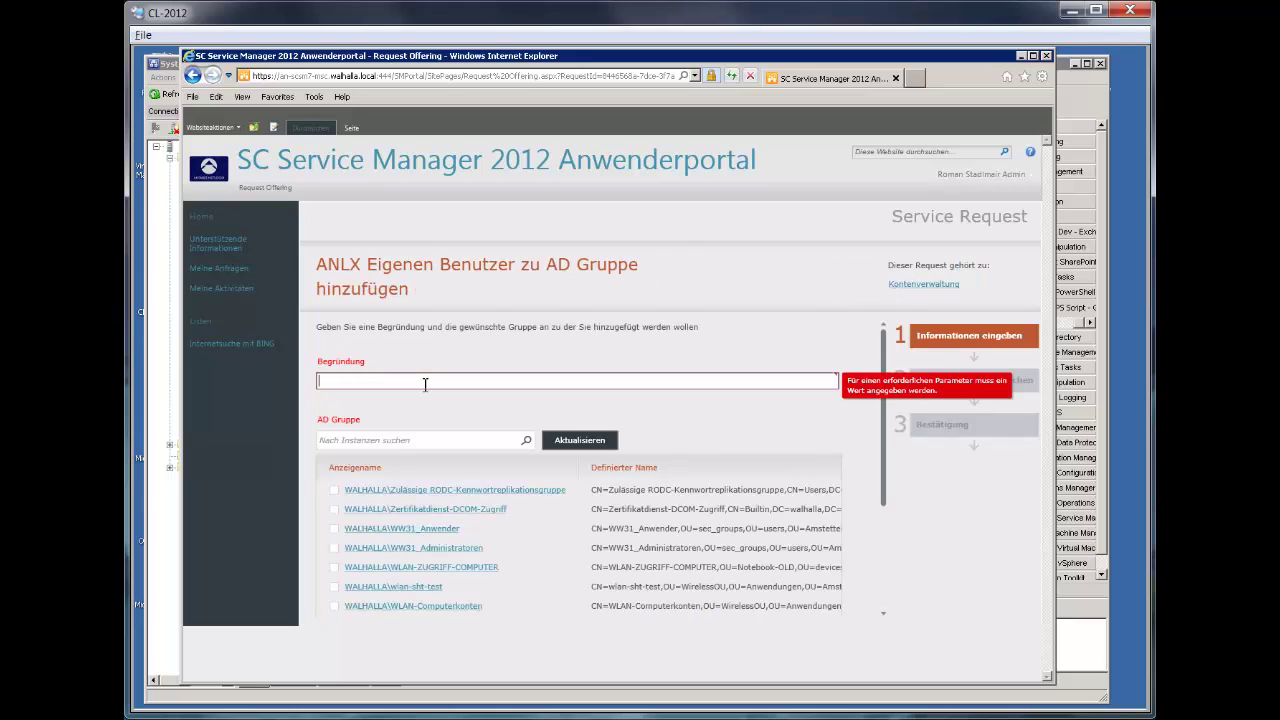
text(Nedd access to this group)
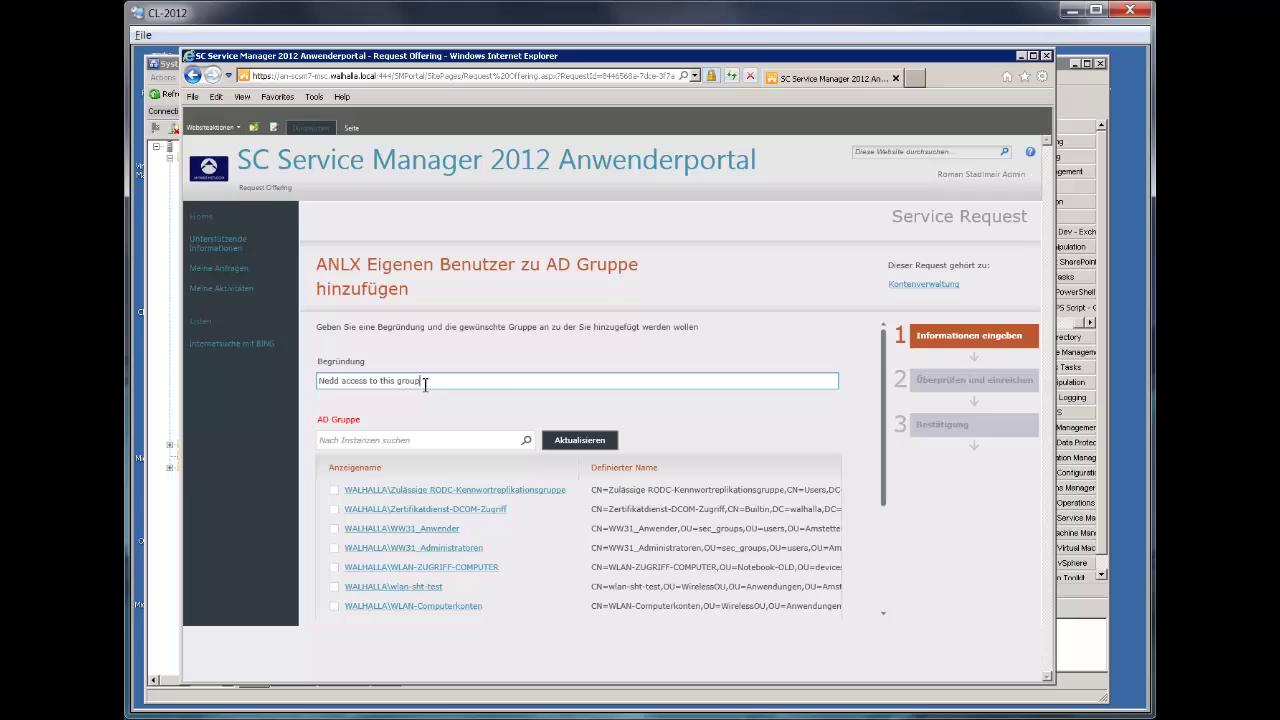
Search the AD group list for 'scd' and select WALHALLA\SCDemo1
click(392, 441)
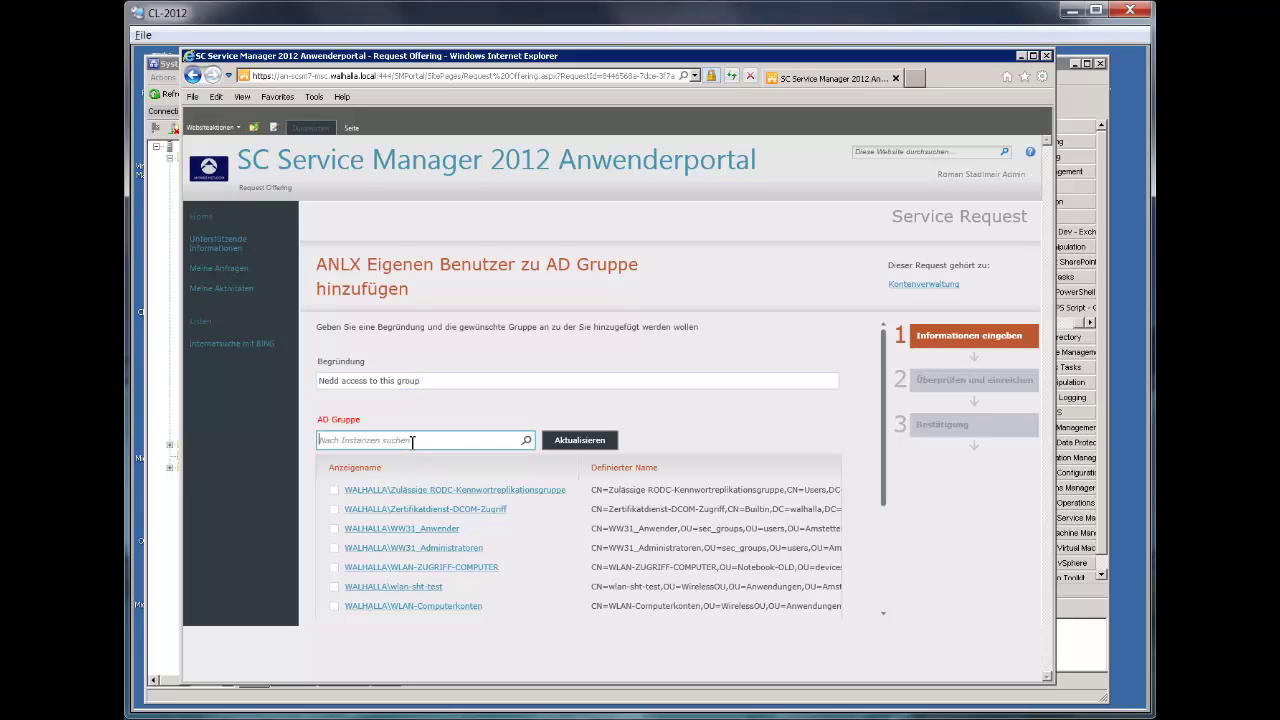
text(scde)
click(526, 441)
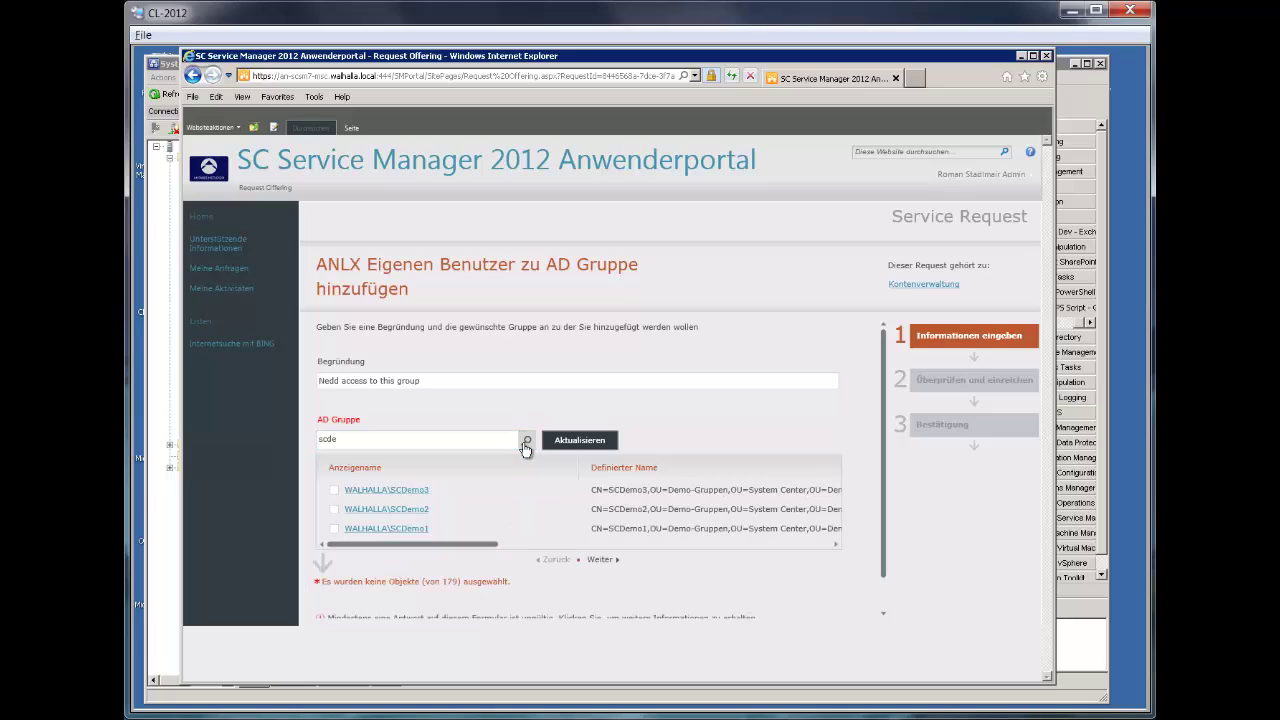
click(334, 530)
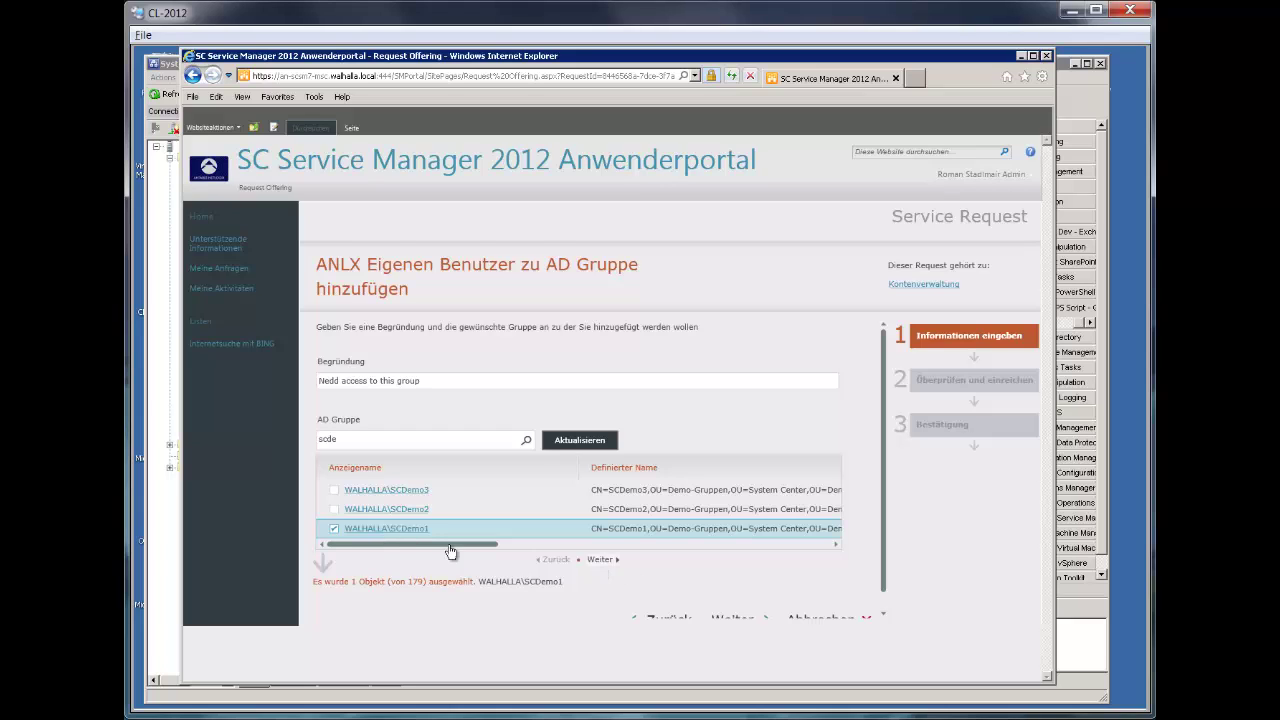
mouse_move(306, 716)
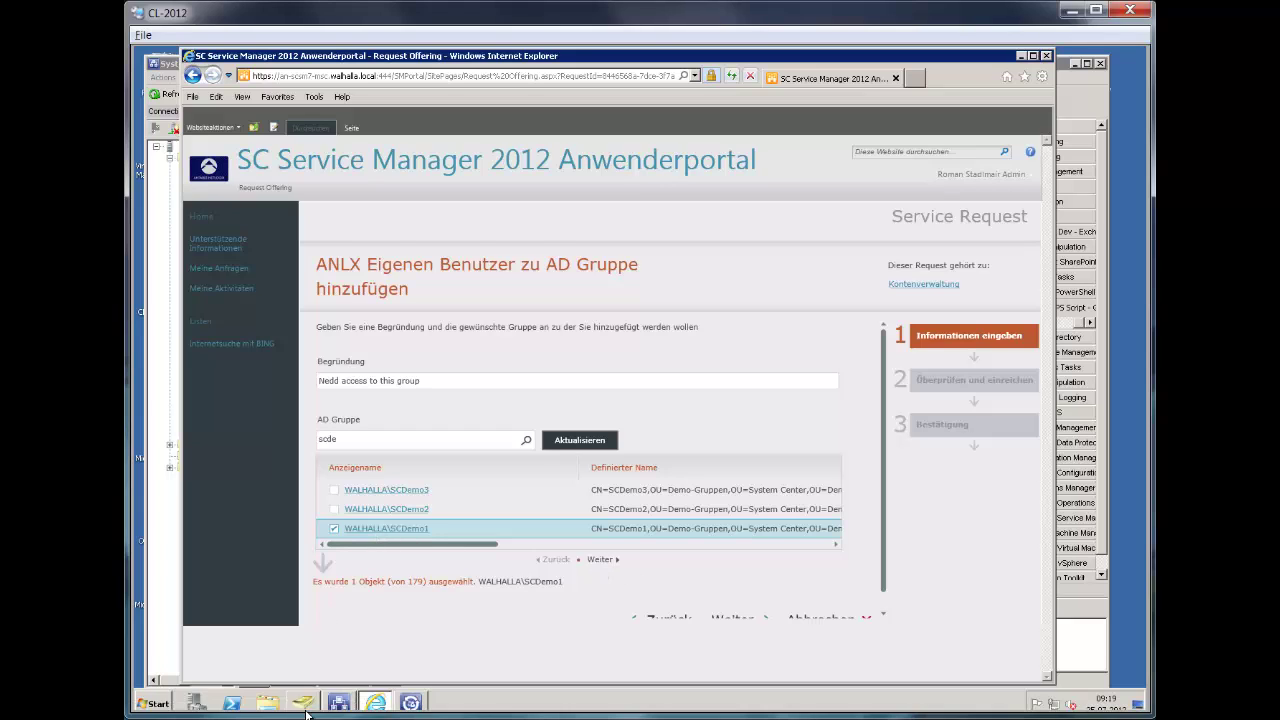
click(303, 694)
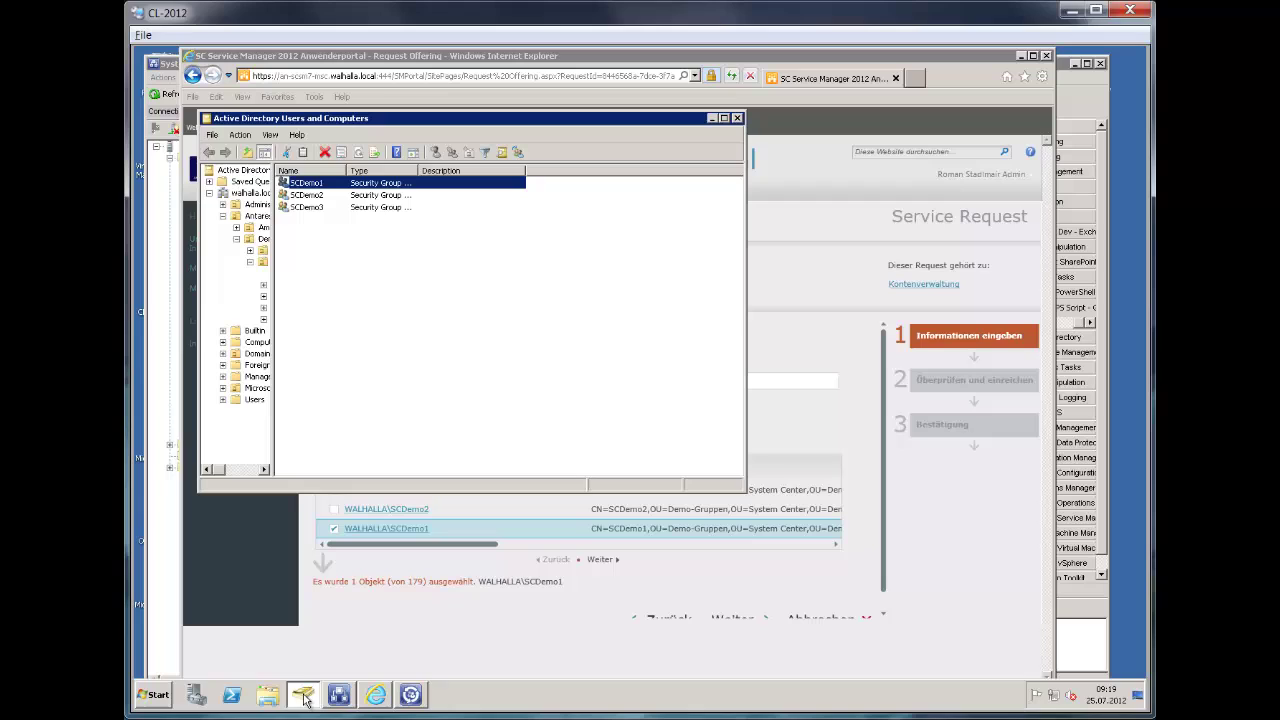
double_click(316, 183)
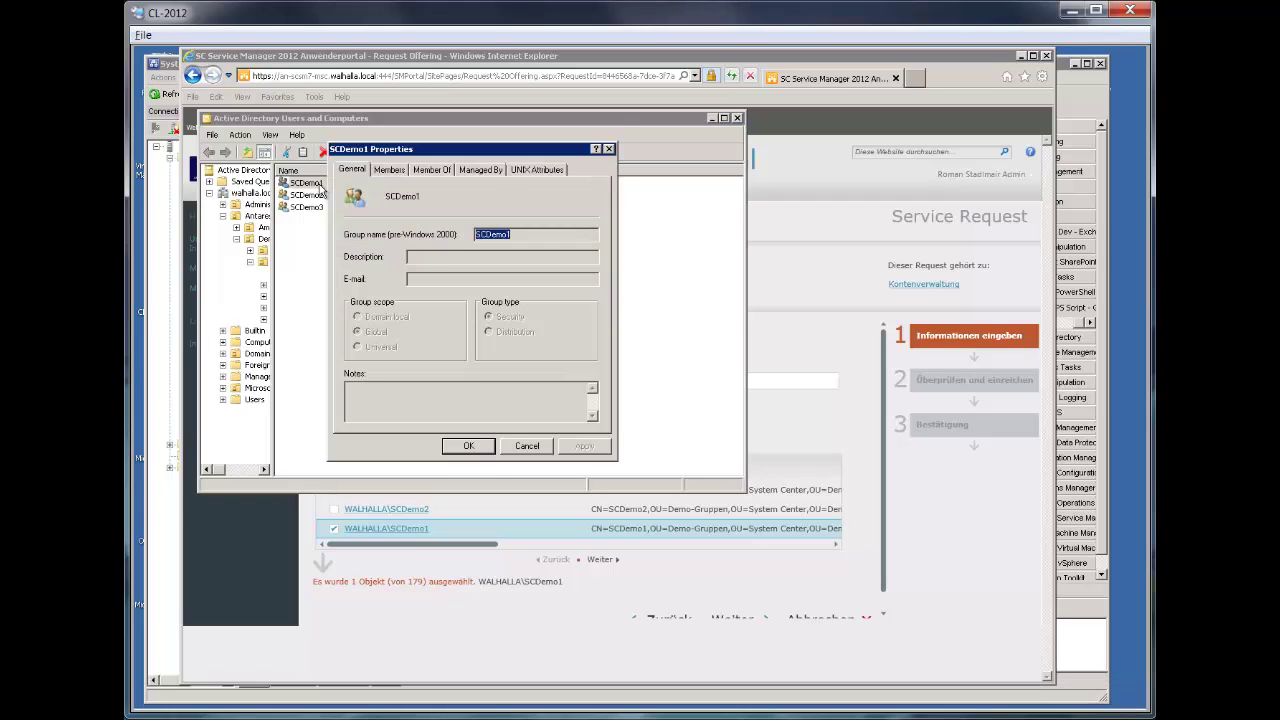
click(390, 170)
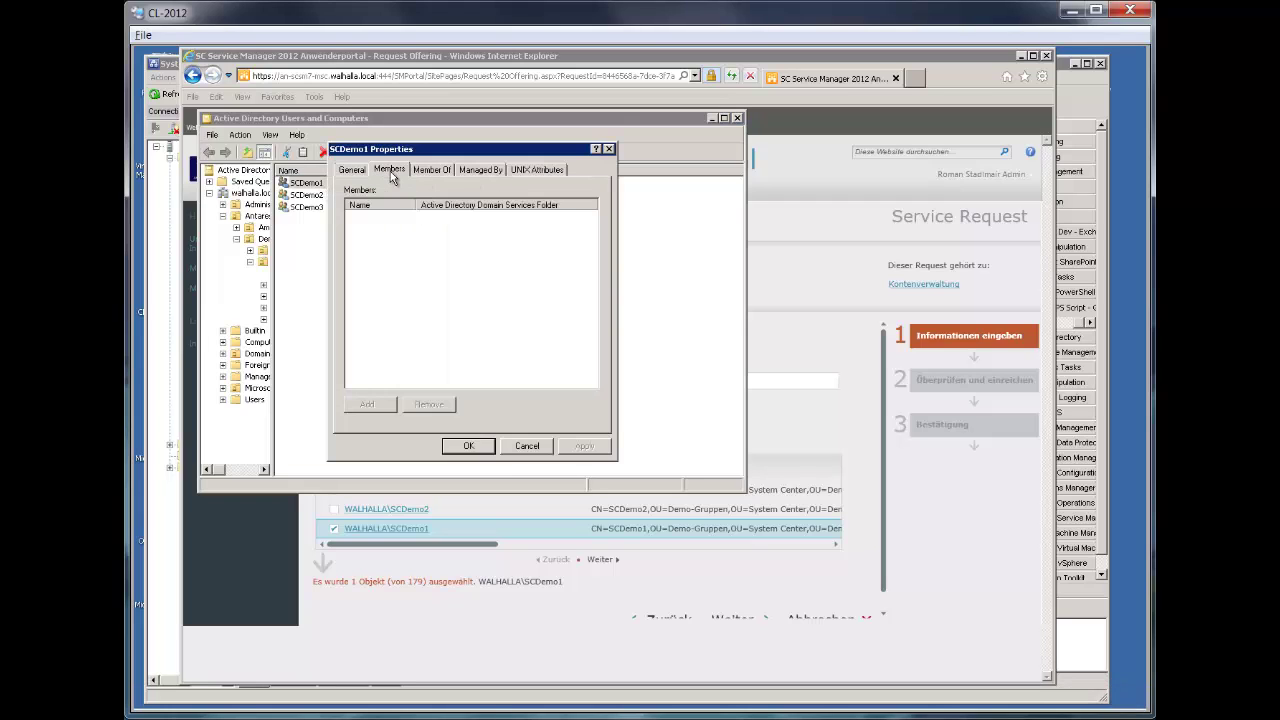
click(484, 172)
click(525, 193)
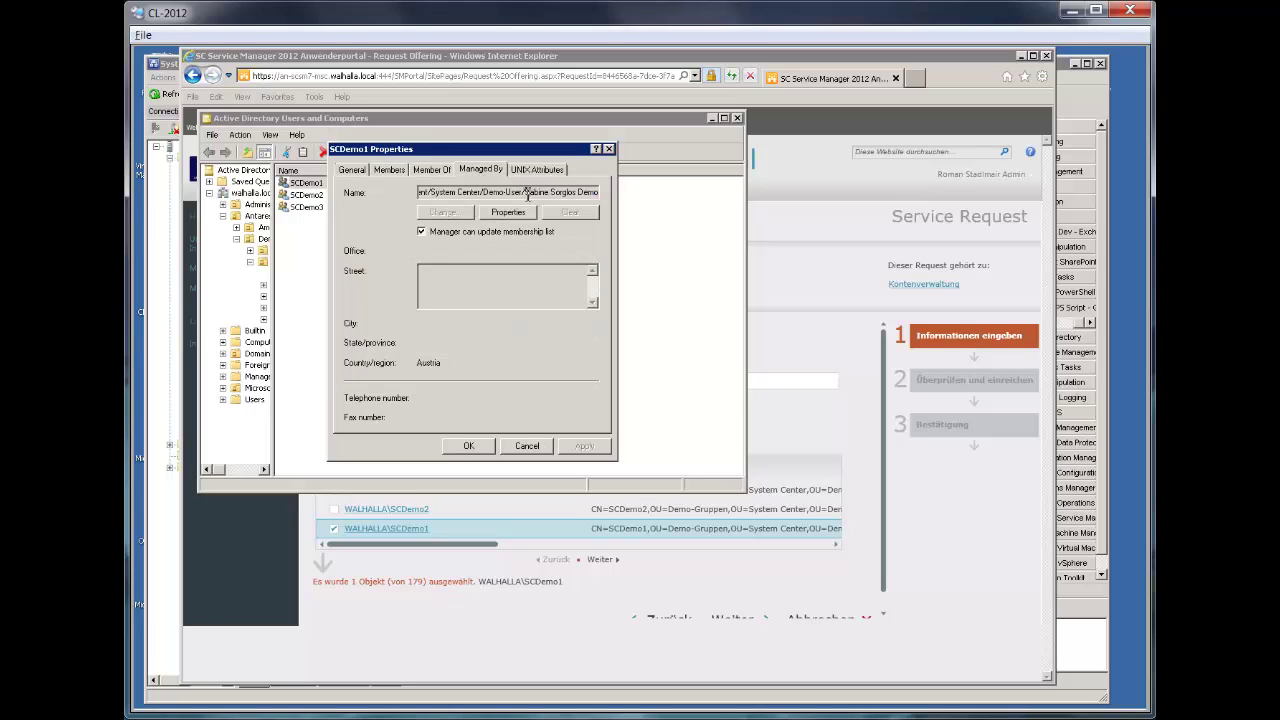
drag(527, 194, 578, 192)
click(579, 193)
click(528, 447)
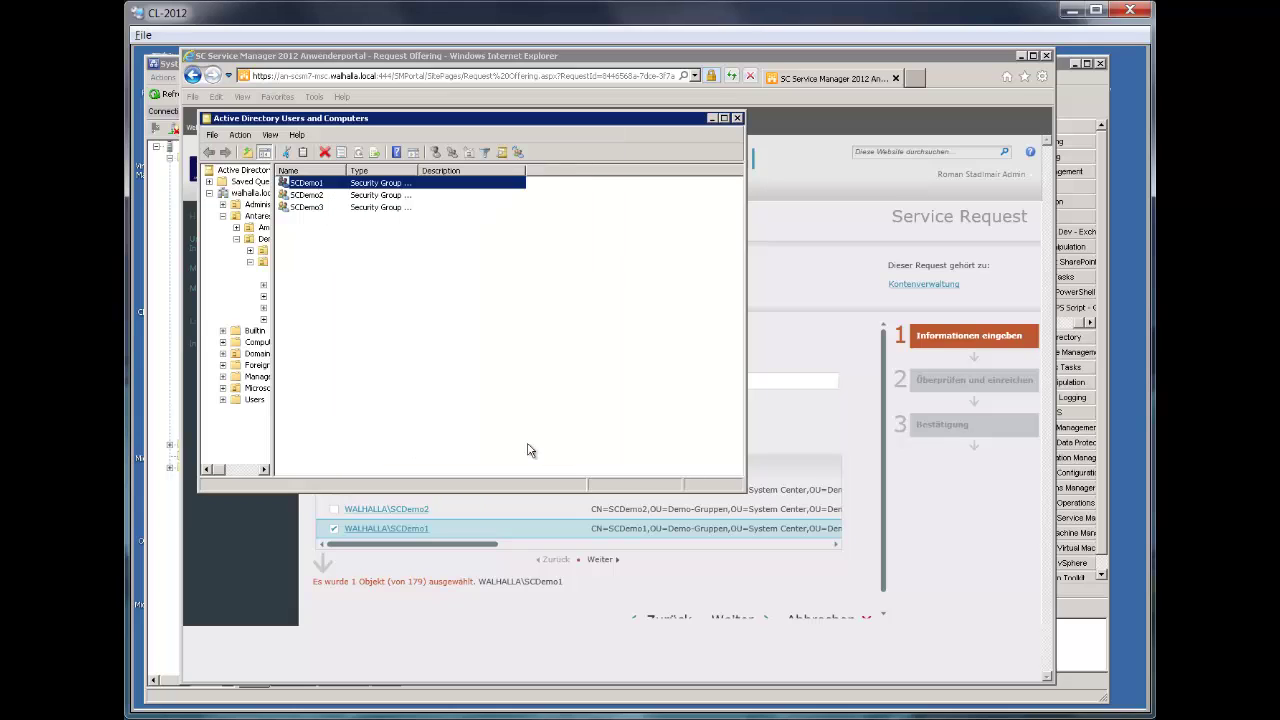
click(576, 656)
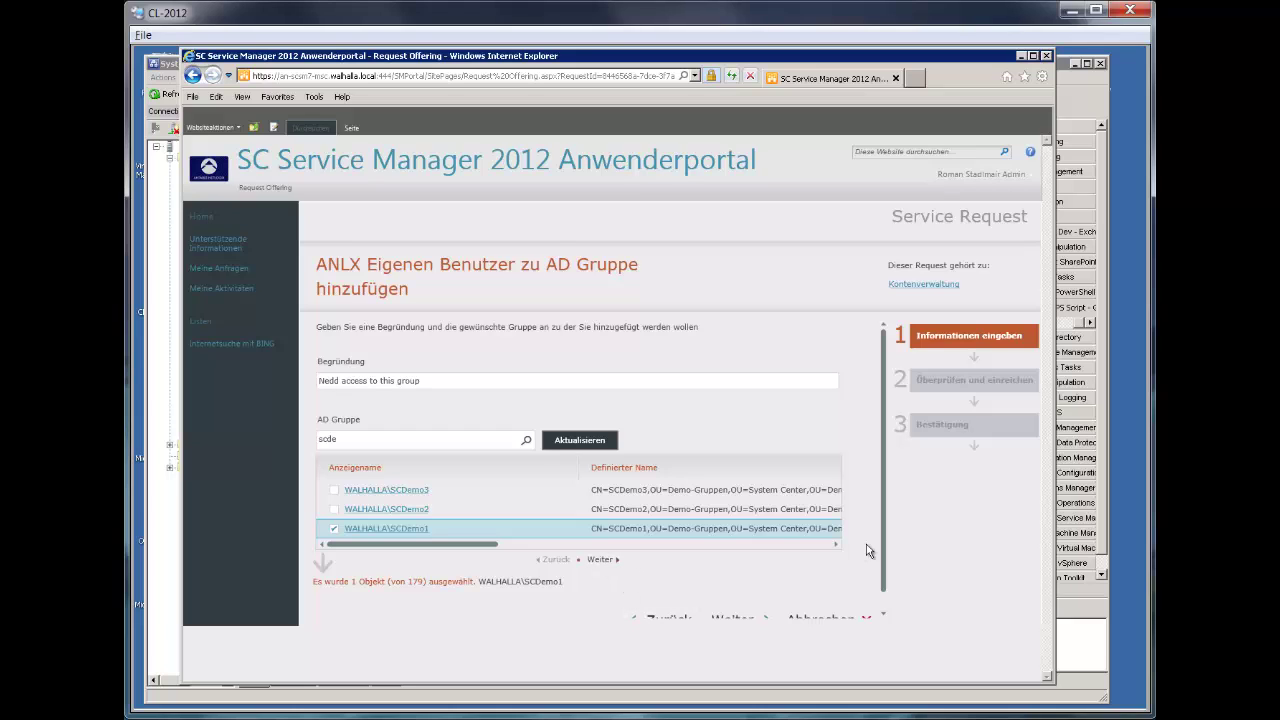
Submit the SCDemo1 membership request and open the new request's details from the confirmation
drag(883, 557, 884, 593)
click(735, 605)
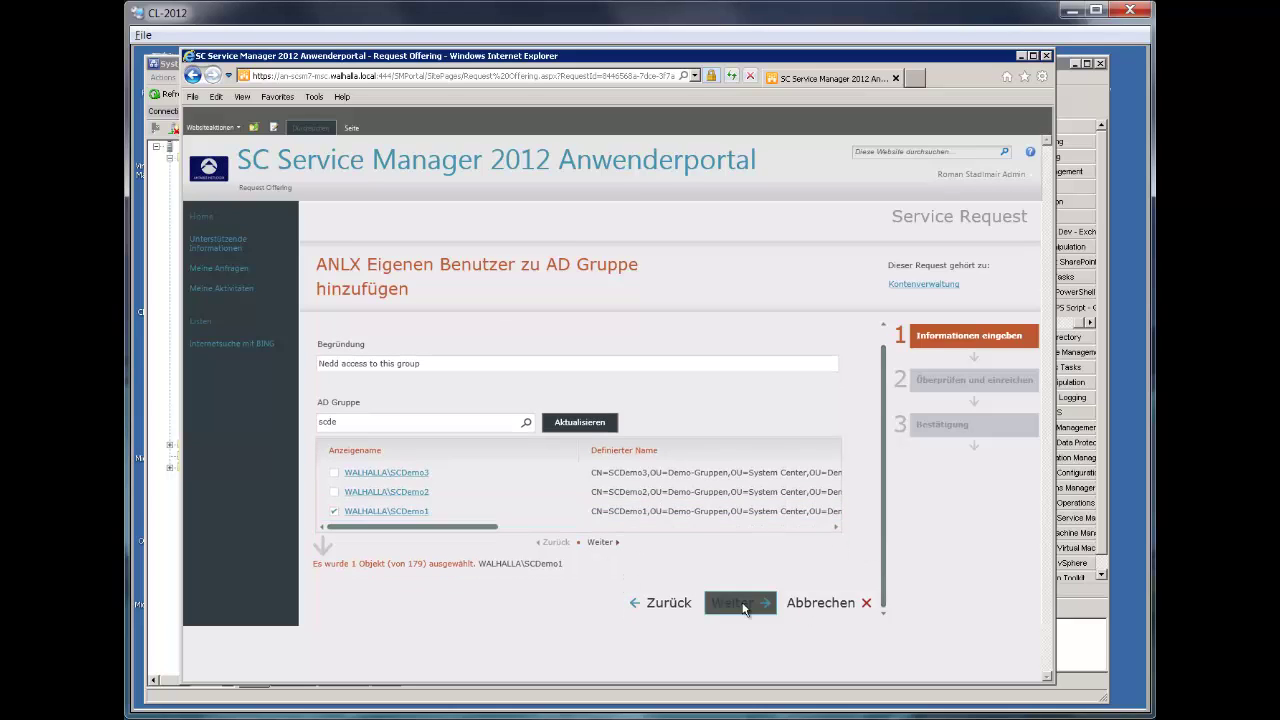
click(743, 460)
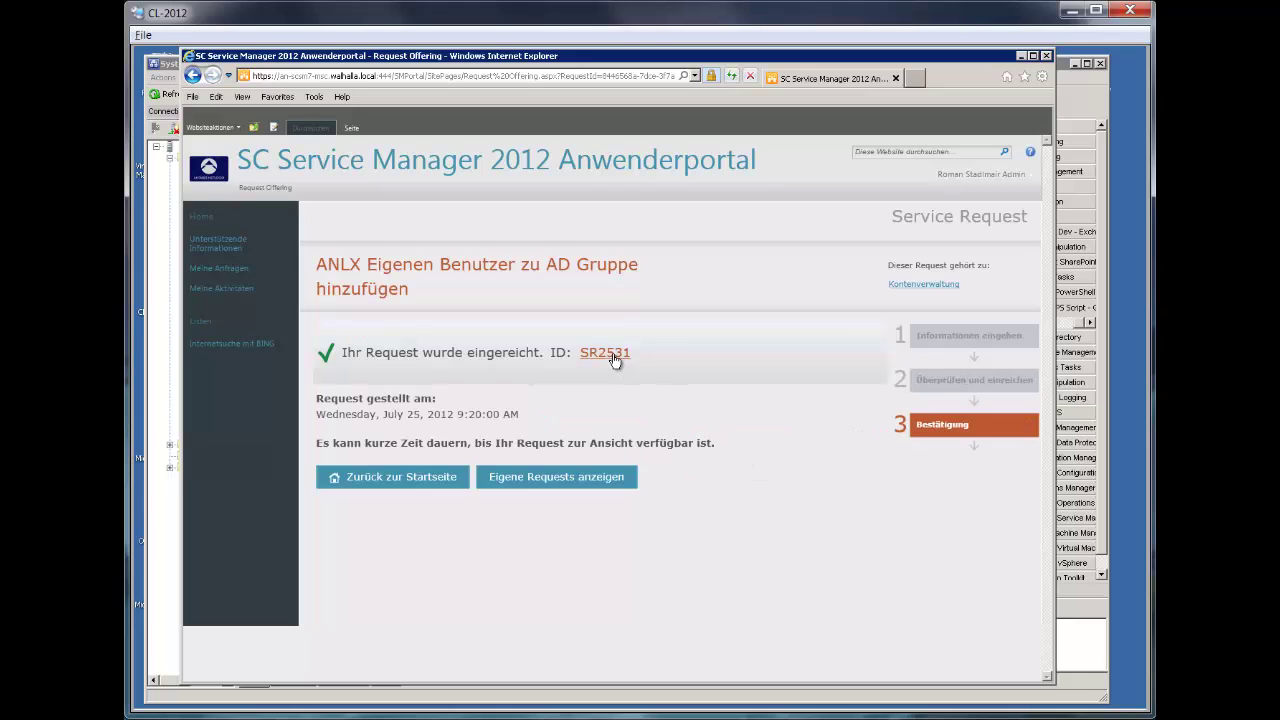
click(608, 351)
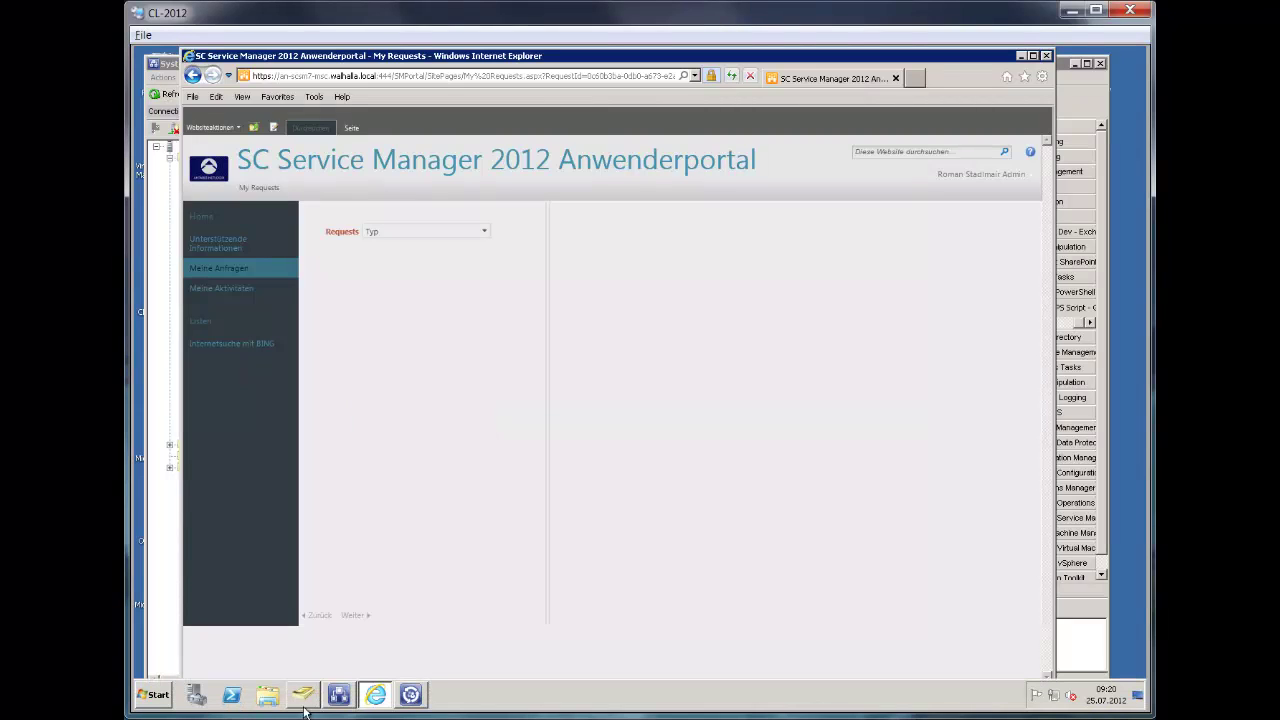
In the Service Manager console, select the 'ANLX SR-Vorlage User zu Gruppe' template under Library > Templates
click(341, 697)
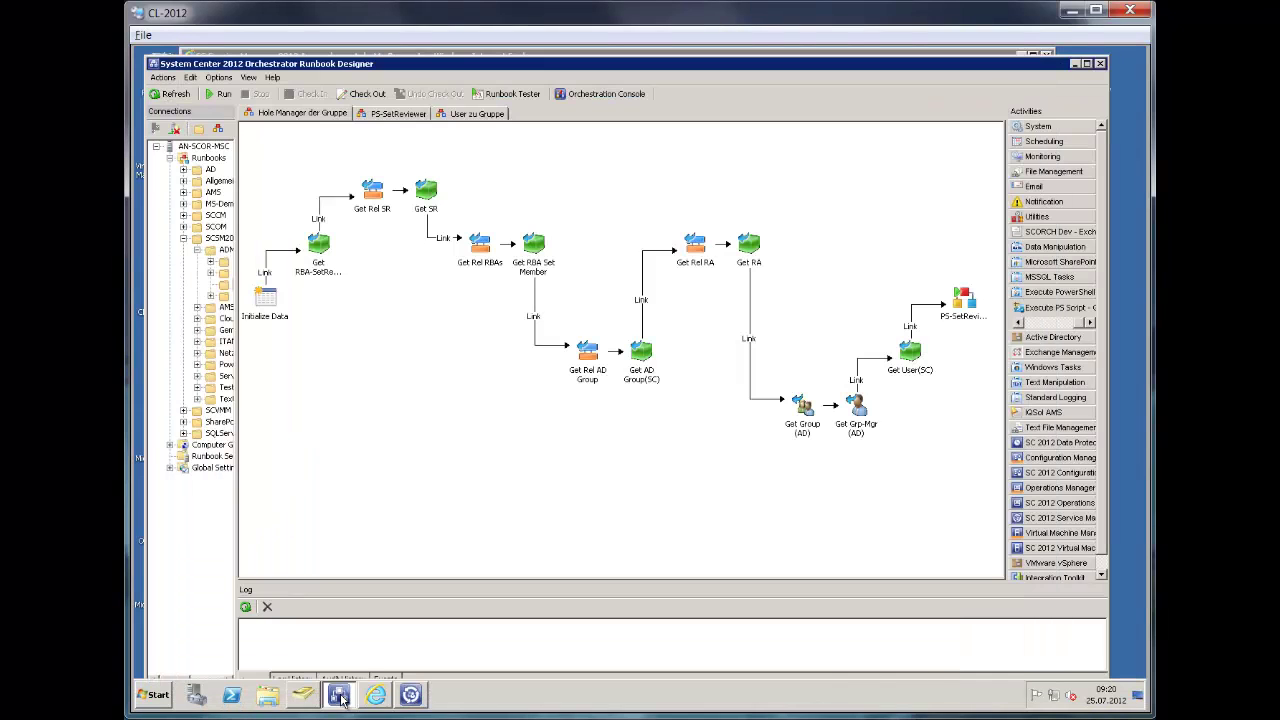
click(411, 696)
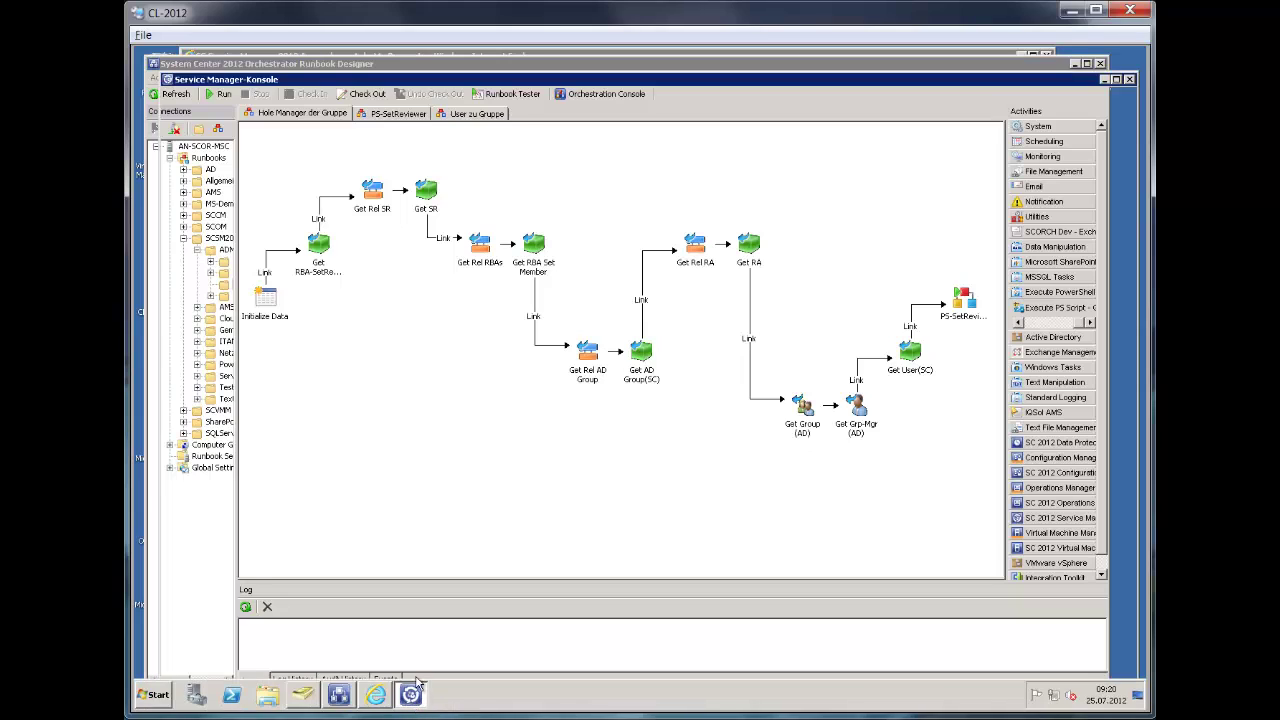
click(211, 357)
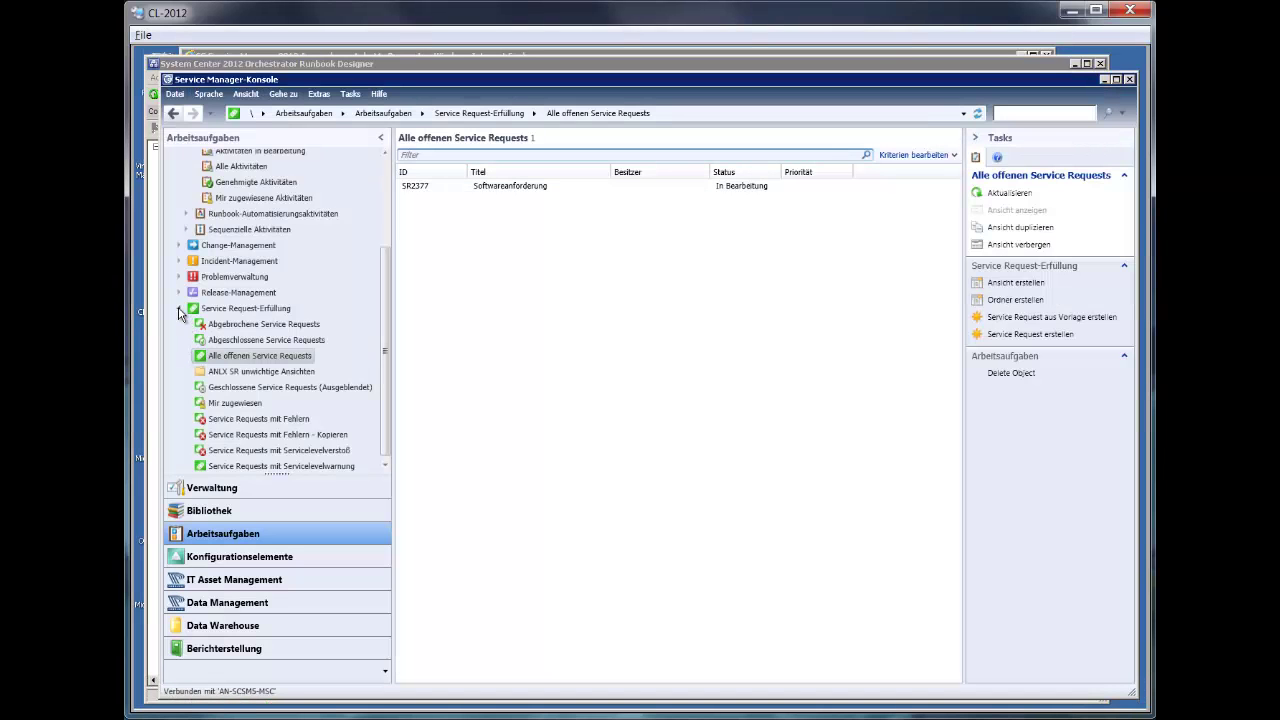
click(180, 310)
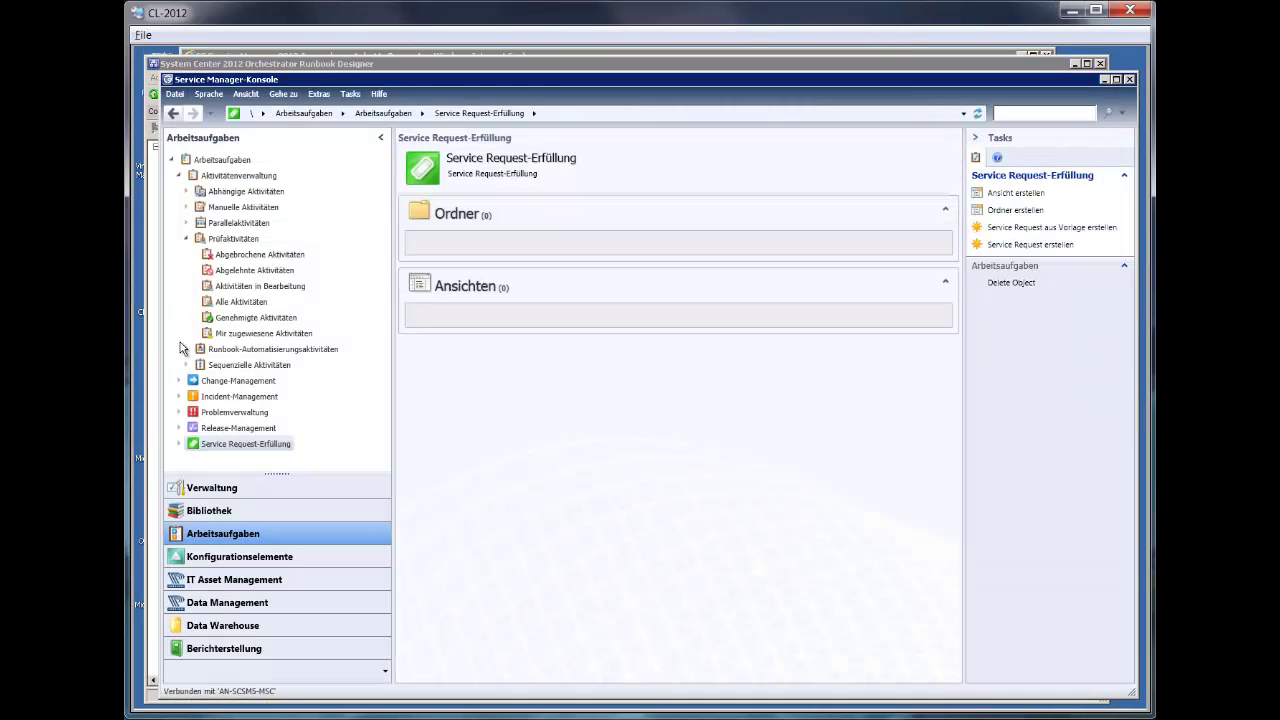
click(215, 512)
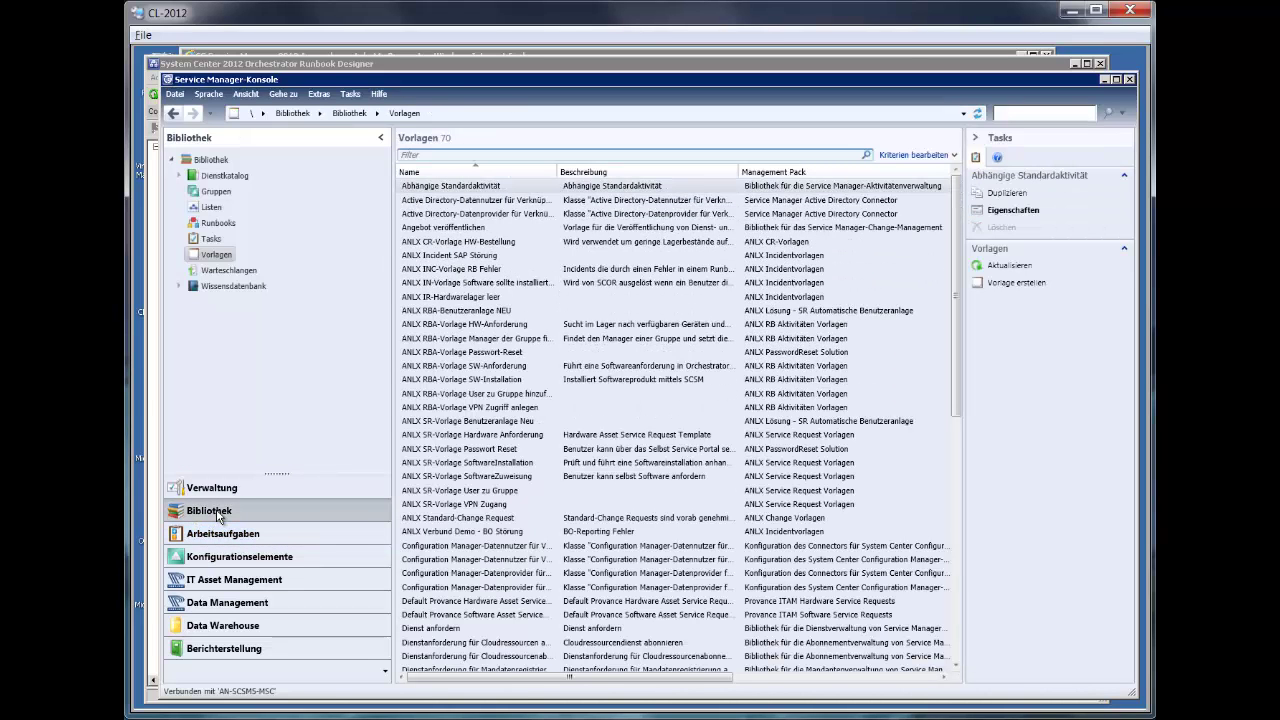
click(470, 491)
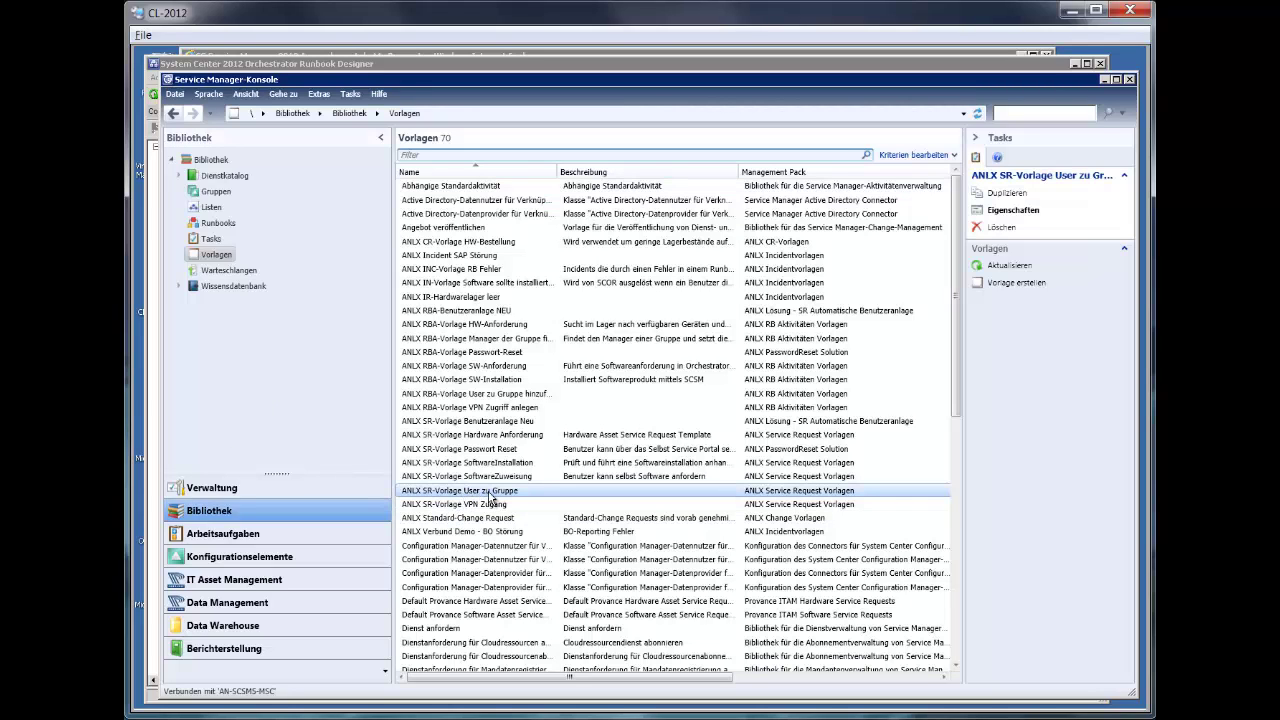
Open the template's properties and its review activity RA2539 from the Activities list view
double_click(488, 494)
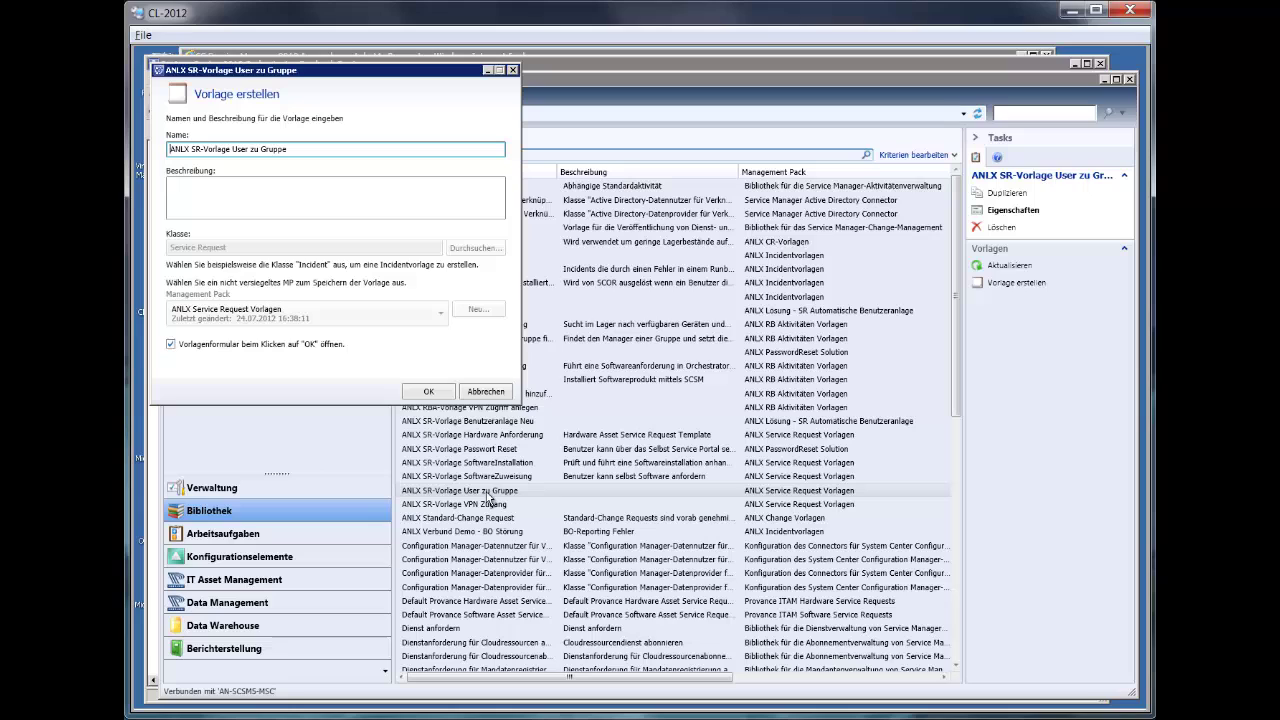
click(427, 392)
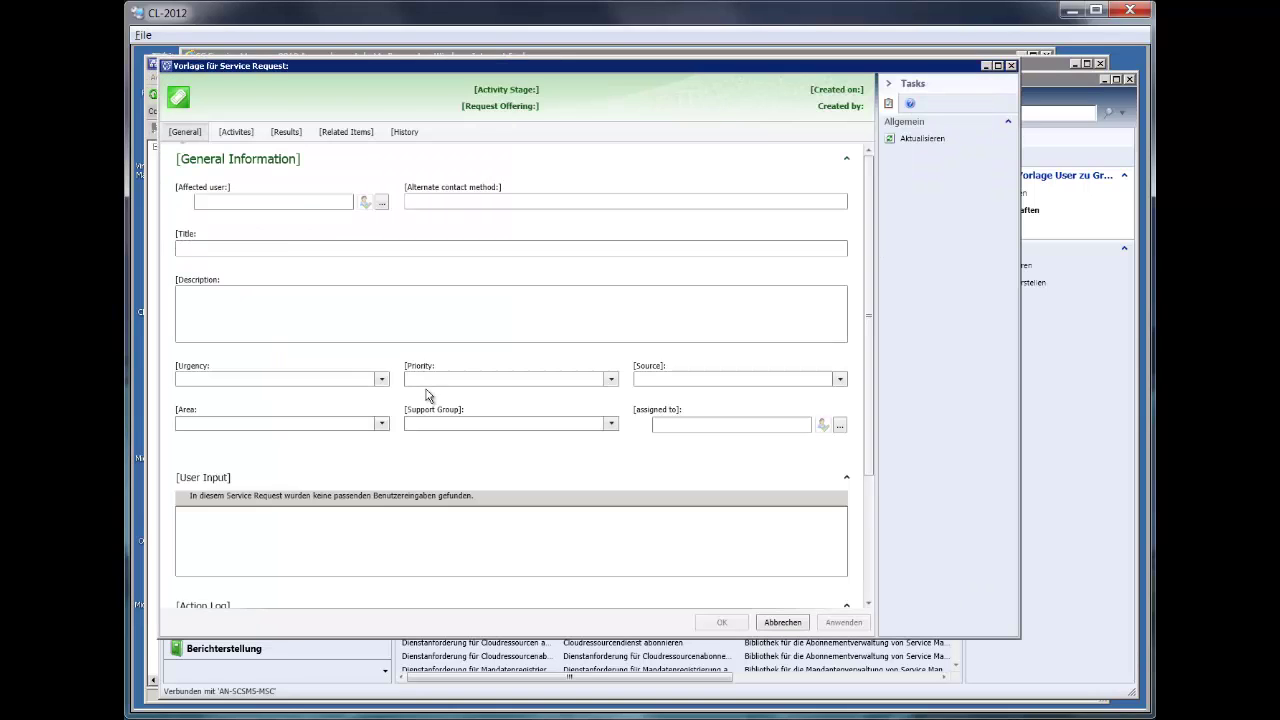
click(240, 133)
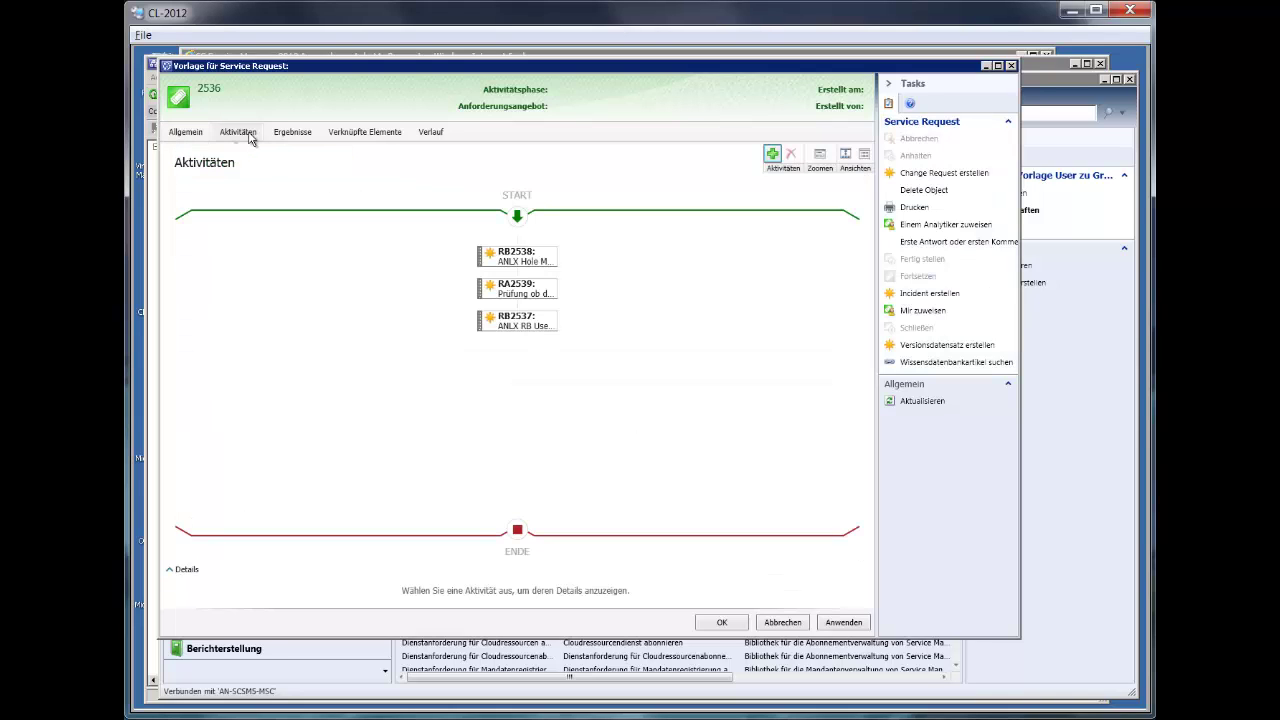
click(865, 156)
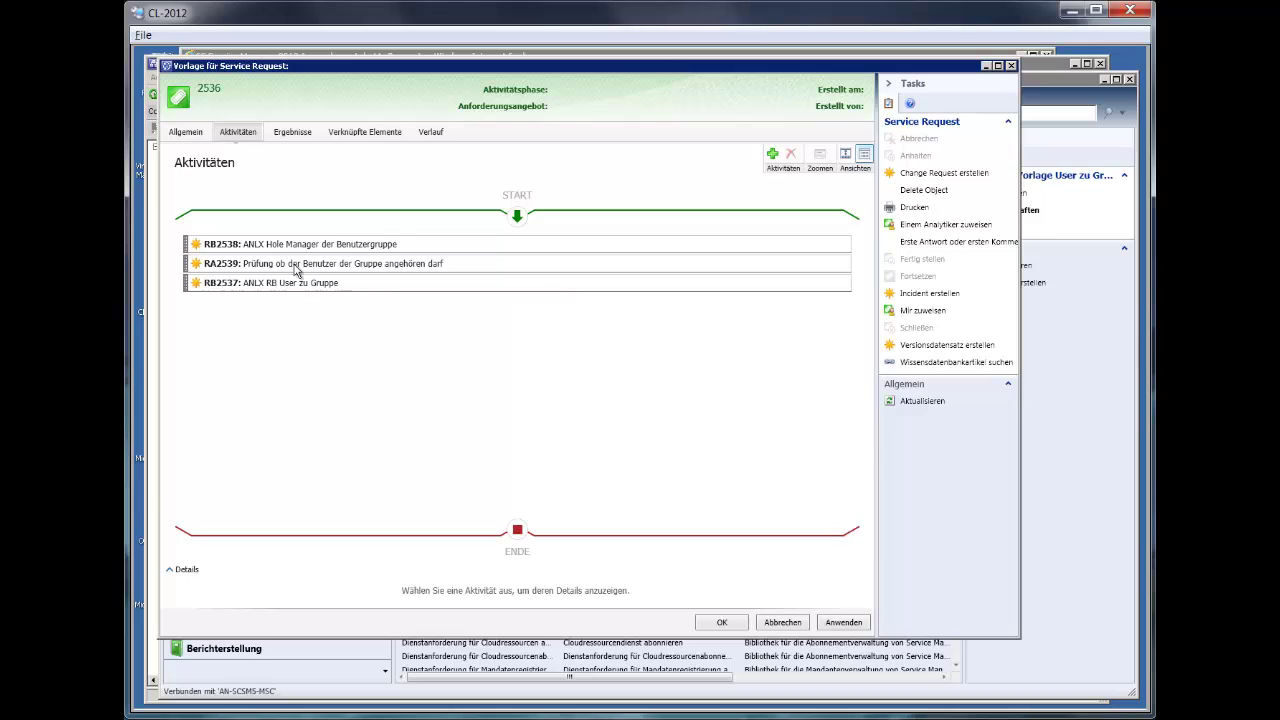
click(296, 271)
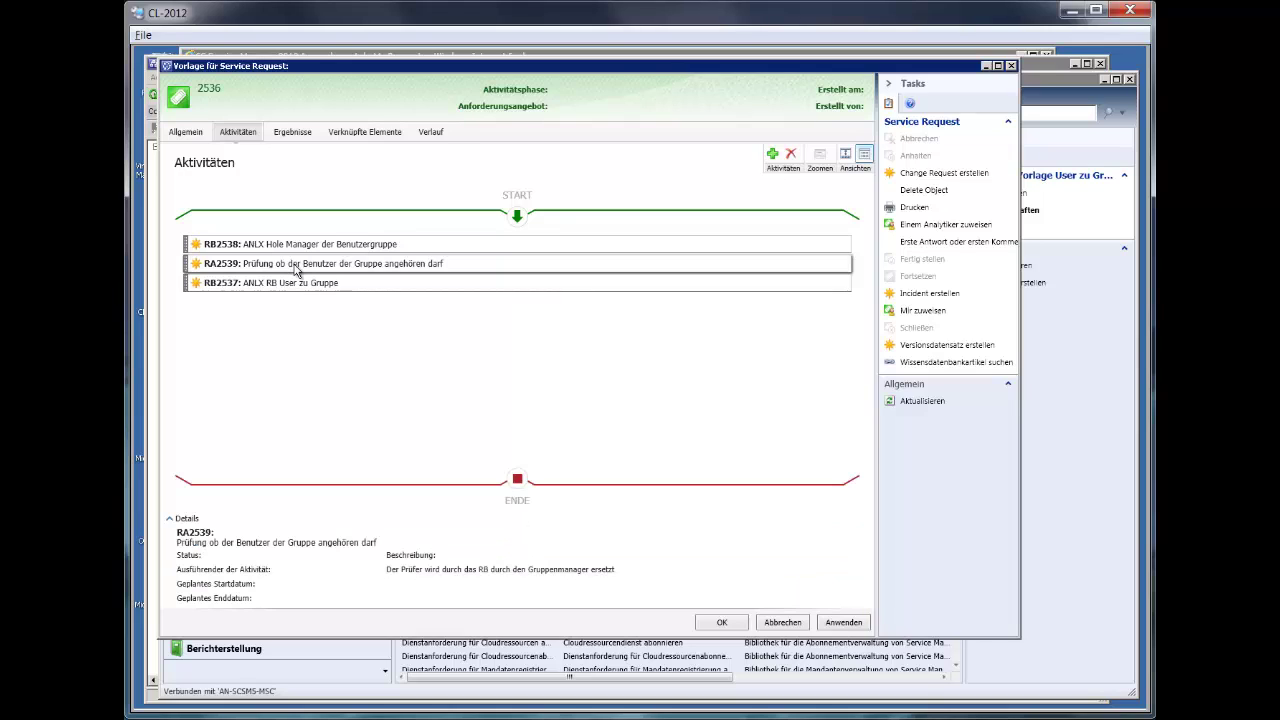
double_click(296, 271)
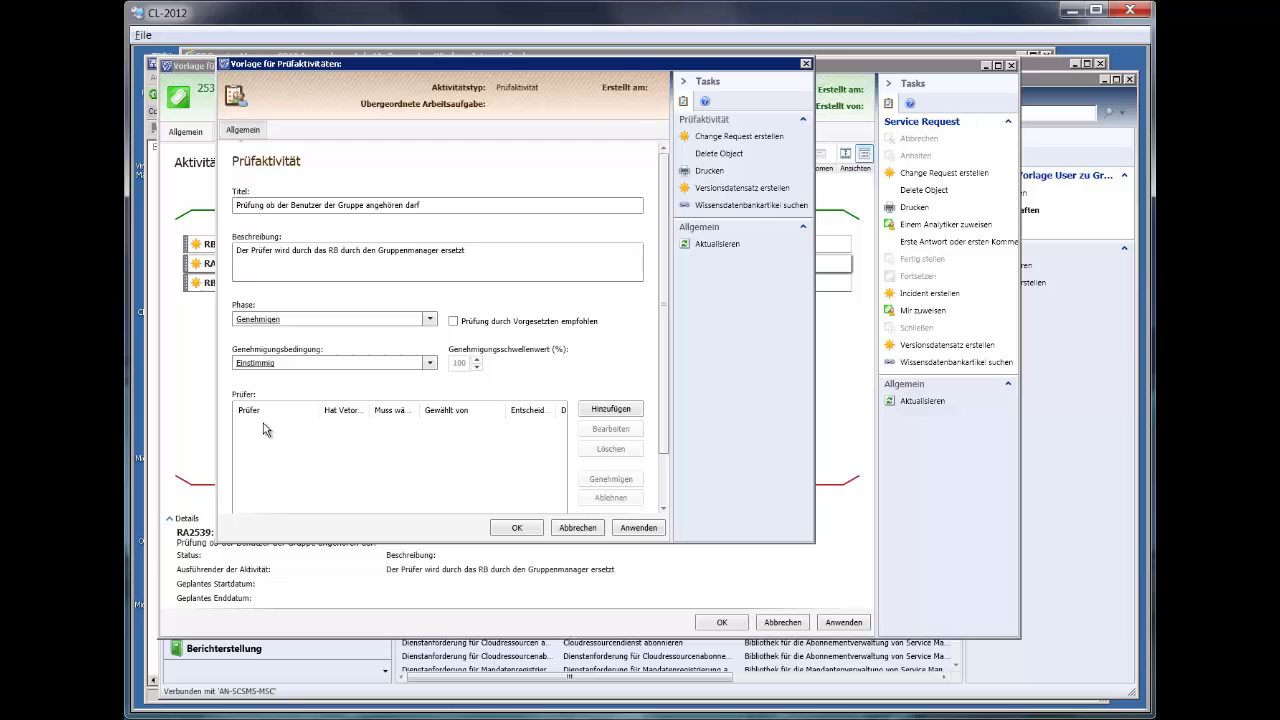
Cancel the RA2539 review activity and the service request template, discarding changes in both
drag(370, 65, 433, 88)
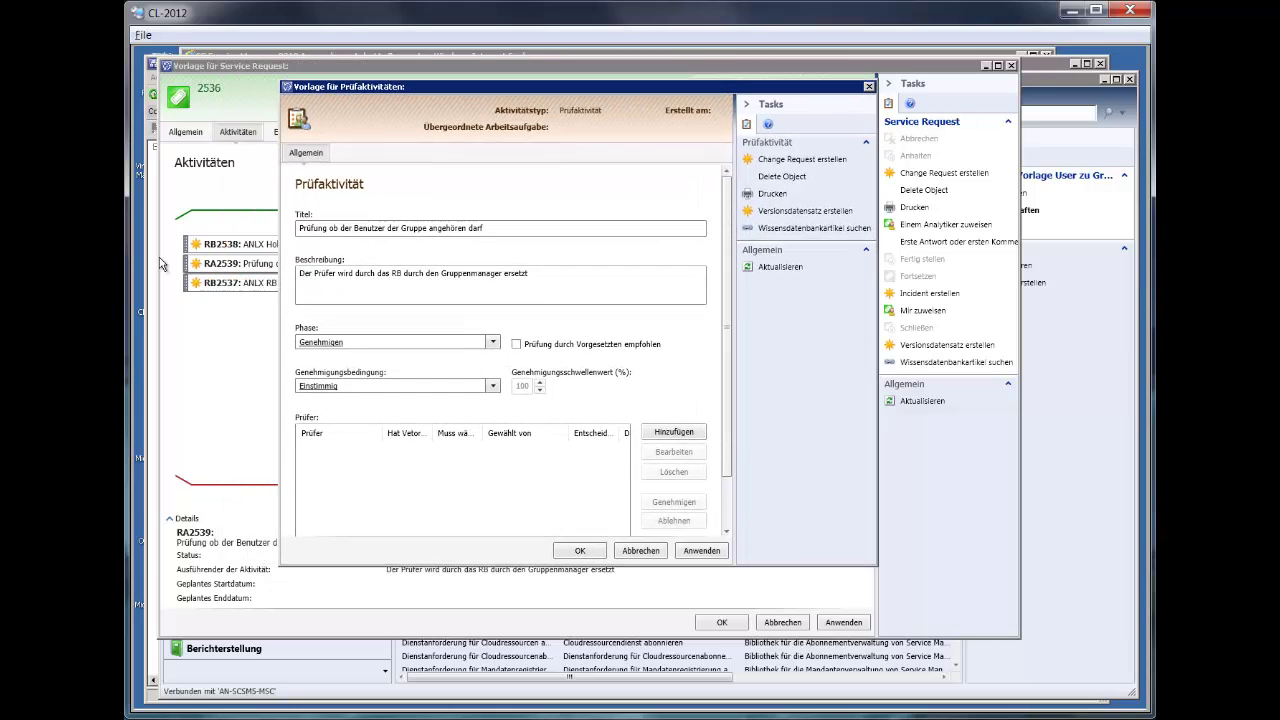
click(640, 551)
click(684, 430)
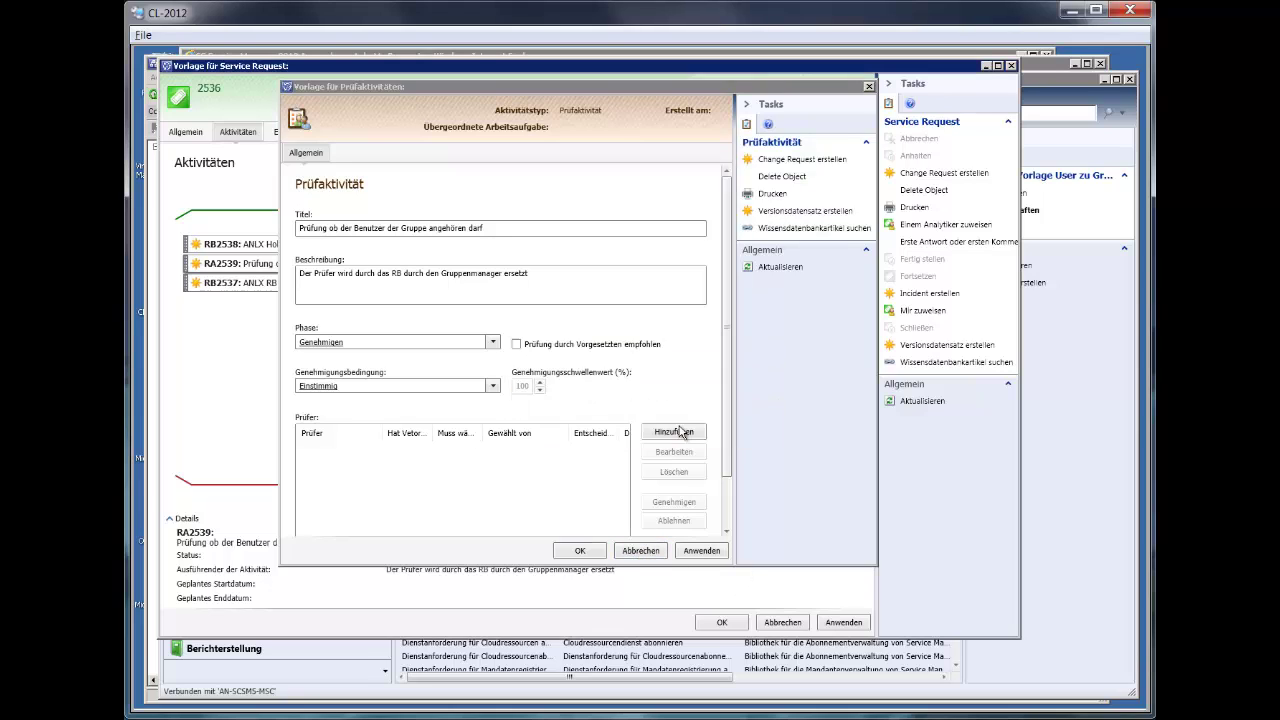
click(779, 622)
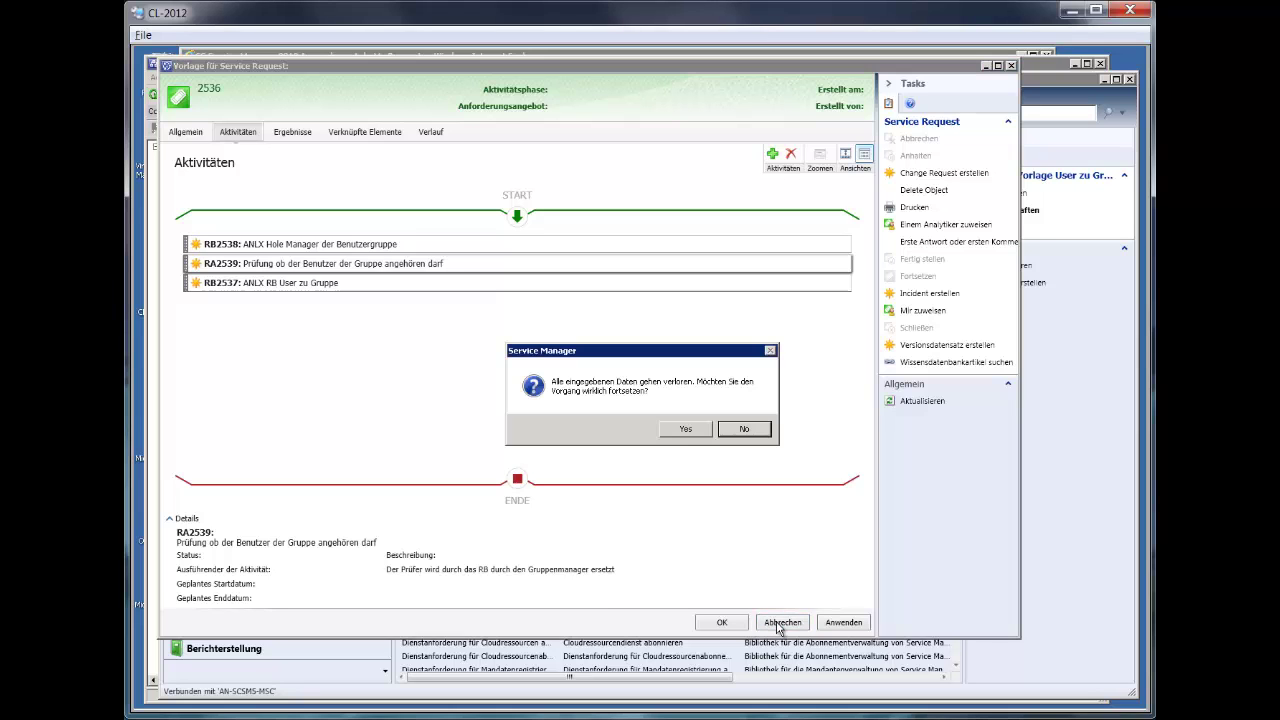
click(686, 429)
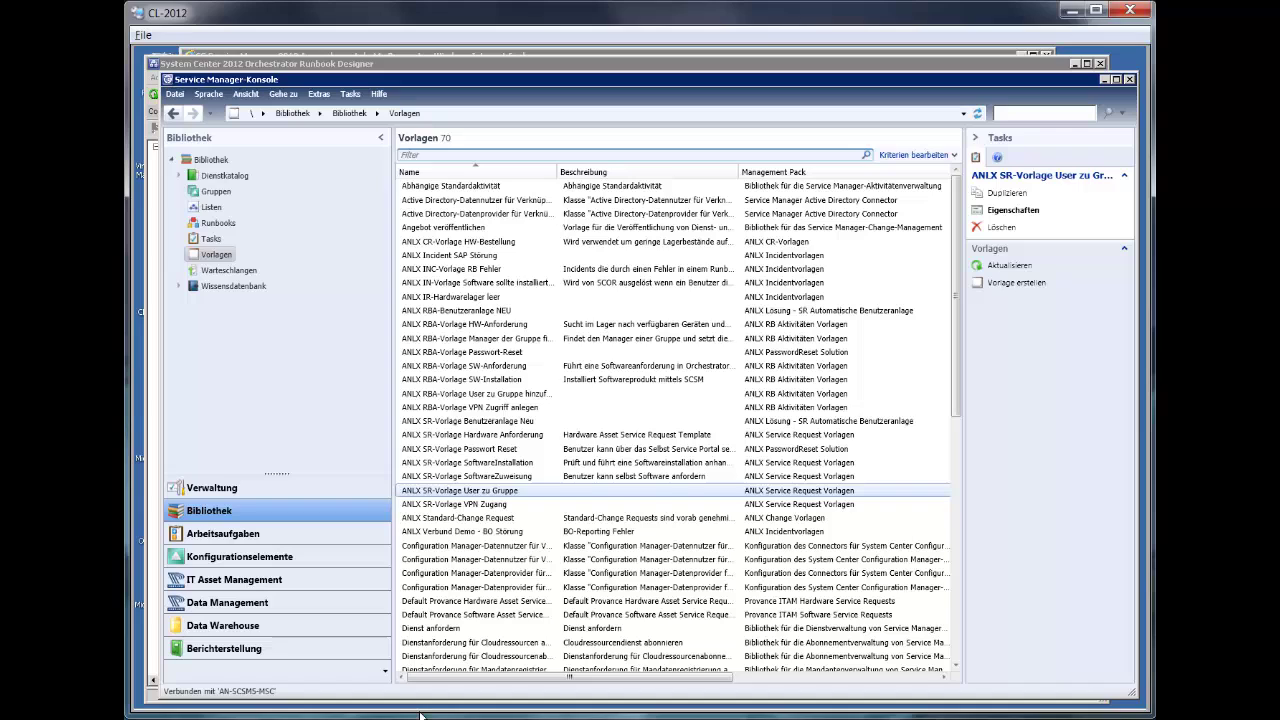
Check that request SR2531 is In Bearbeitung in the portal, then return to the Runbook Designer
mouse_move(412, 710)
click(376, 694)
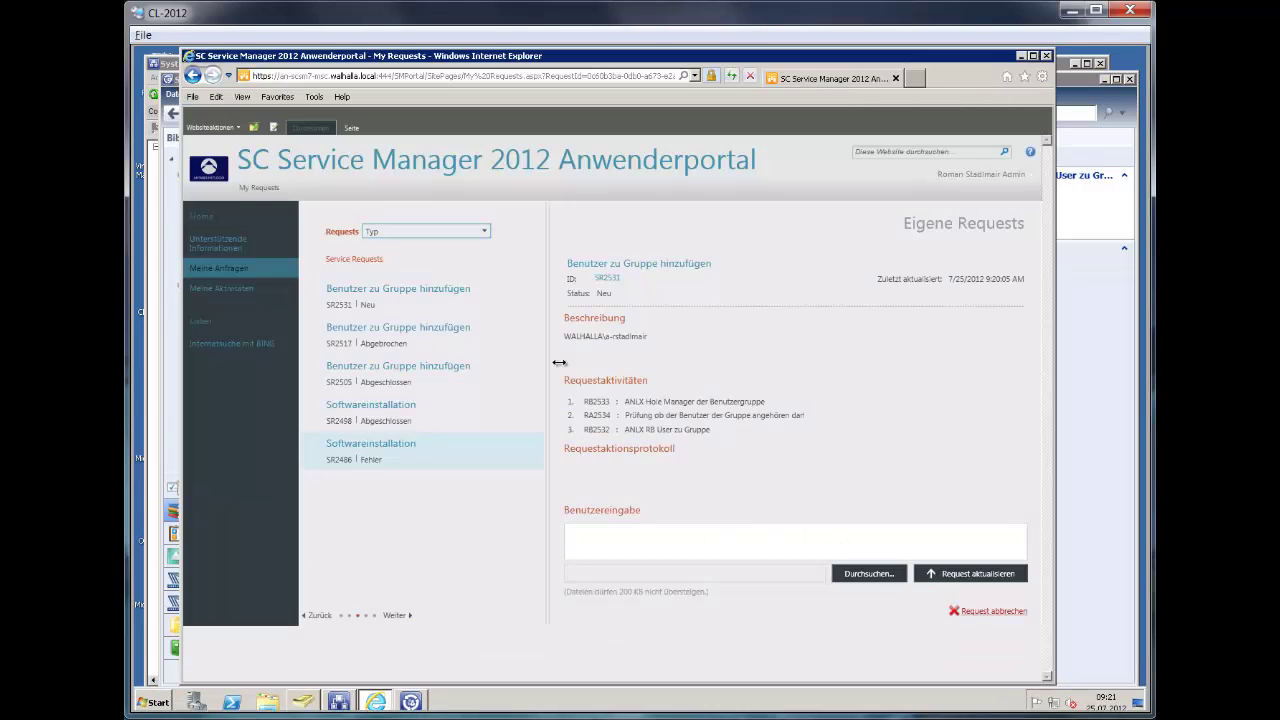
click(614, 282)
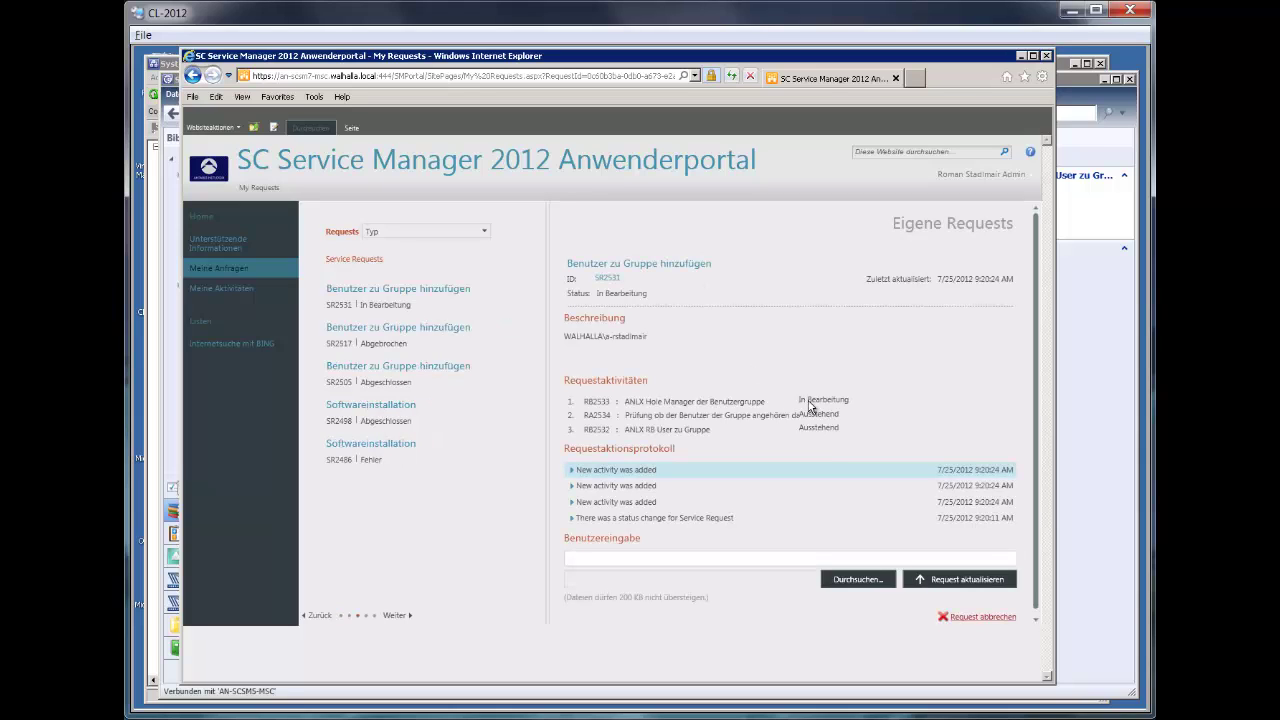
mouse_move(305, 712)
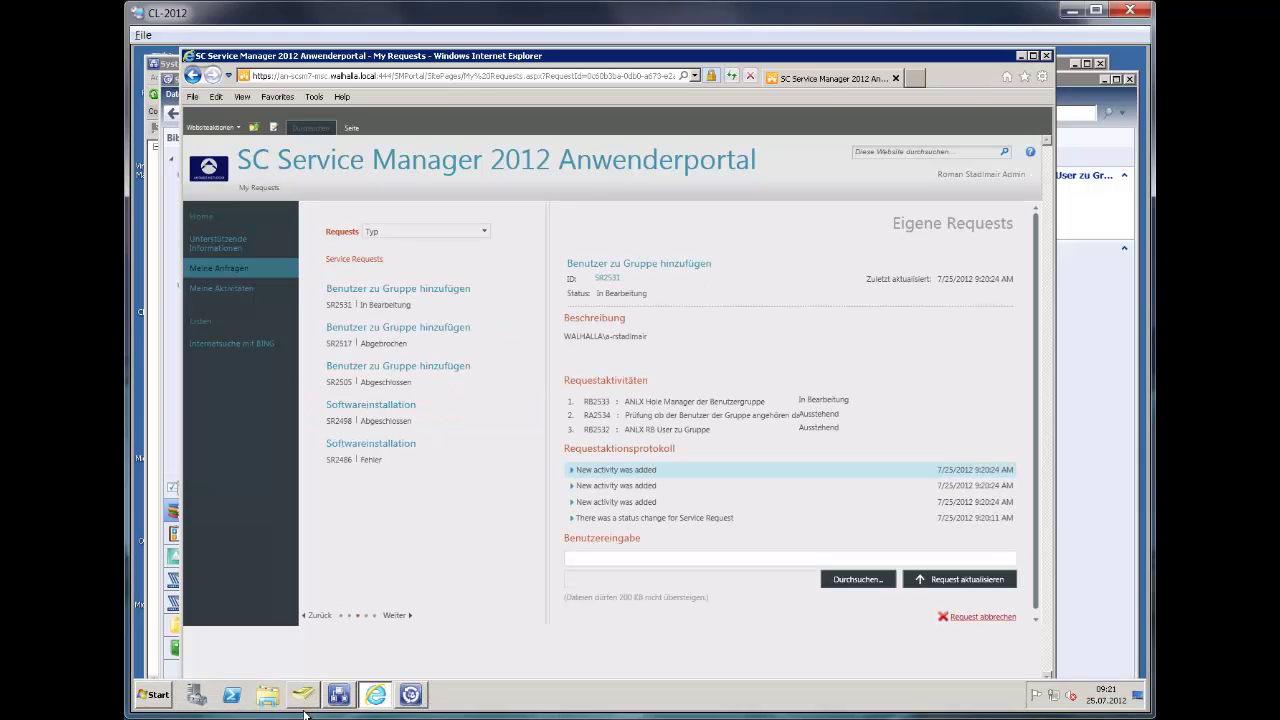
click(339, 694)
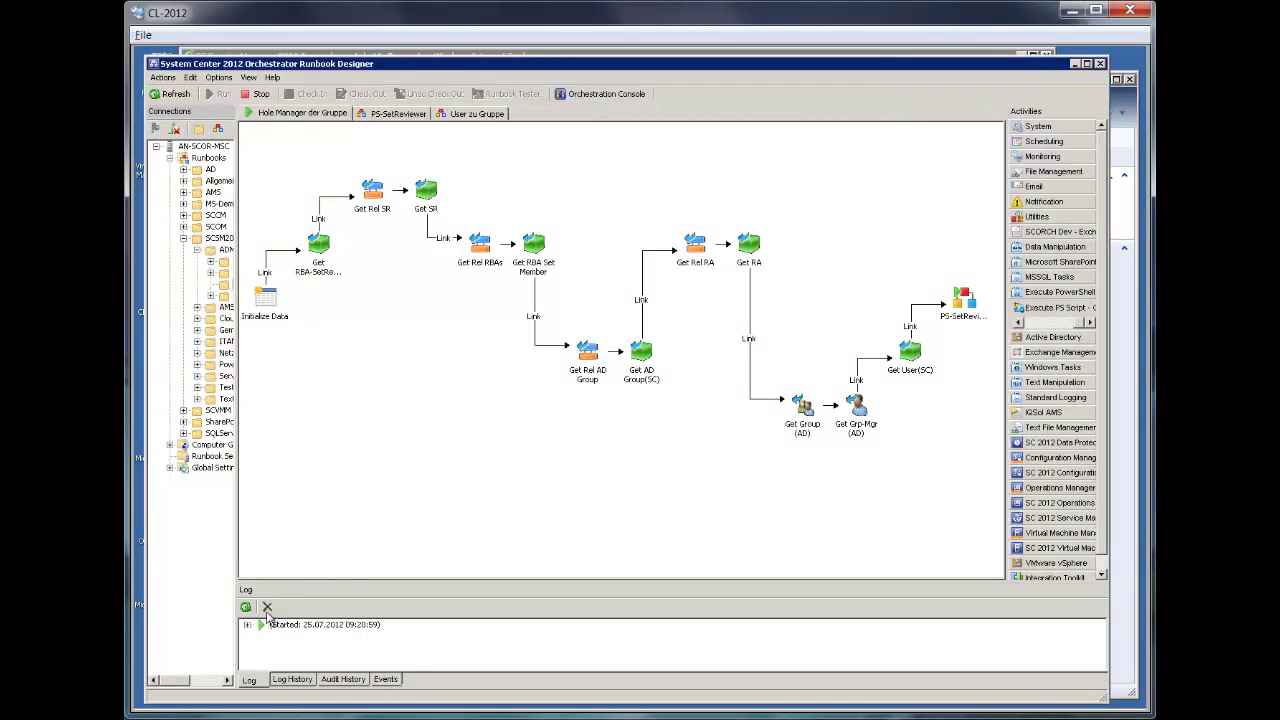
click(258, 312)
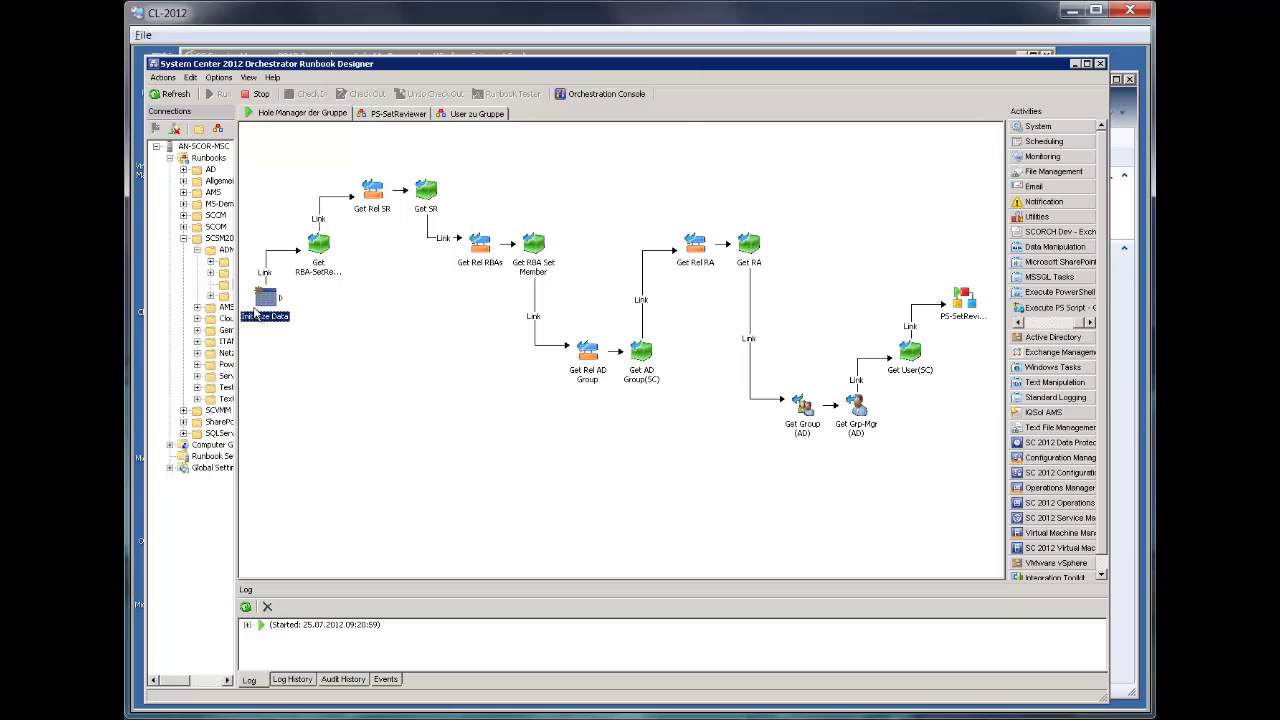
click(318, 274)
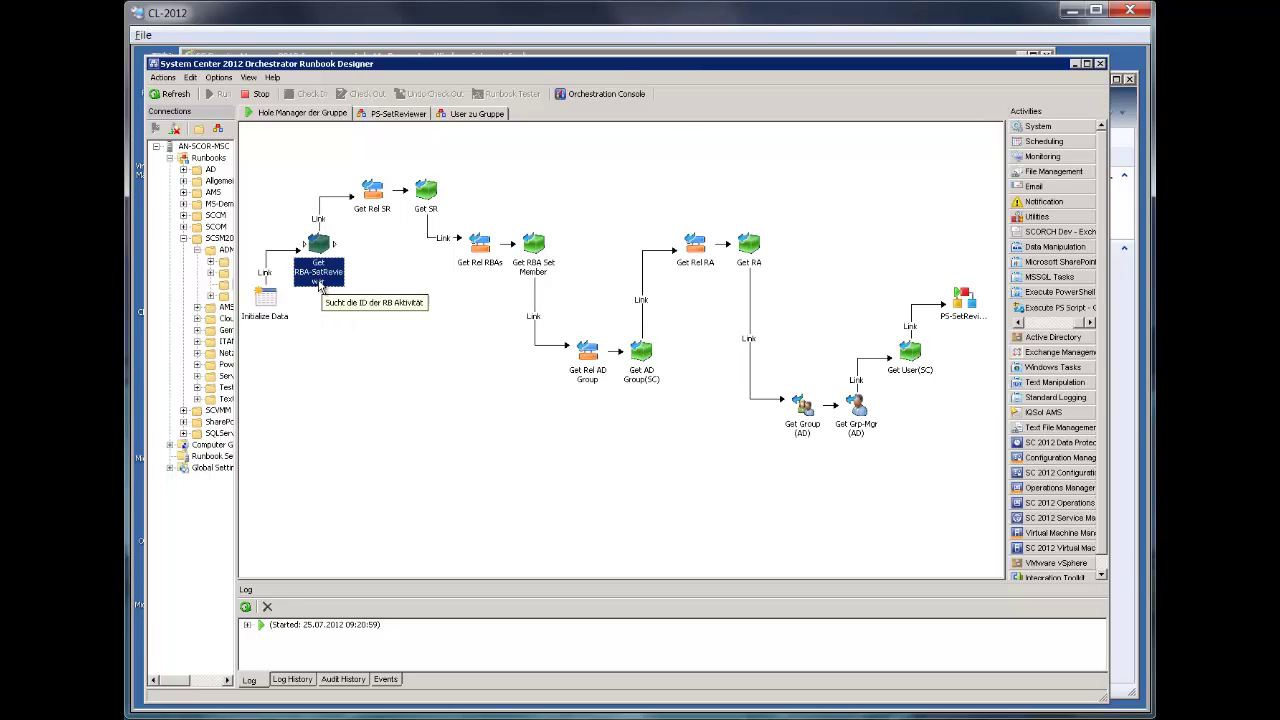
click(320, 302)
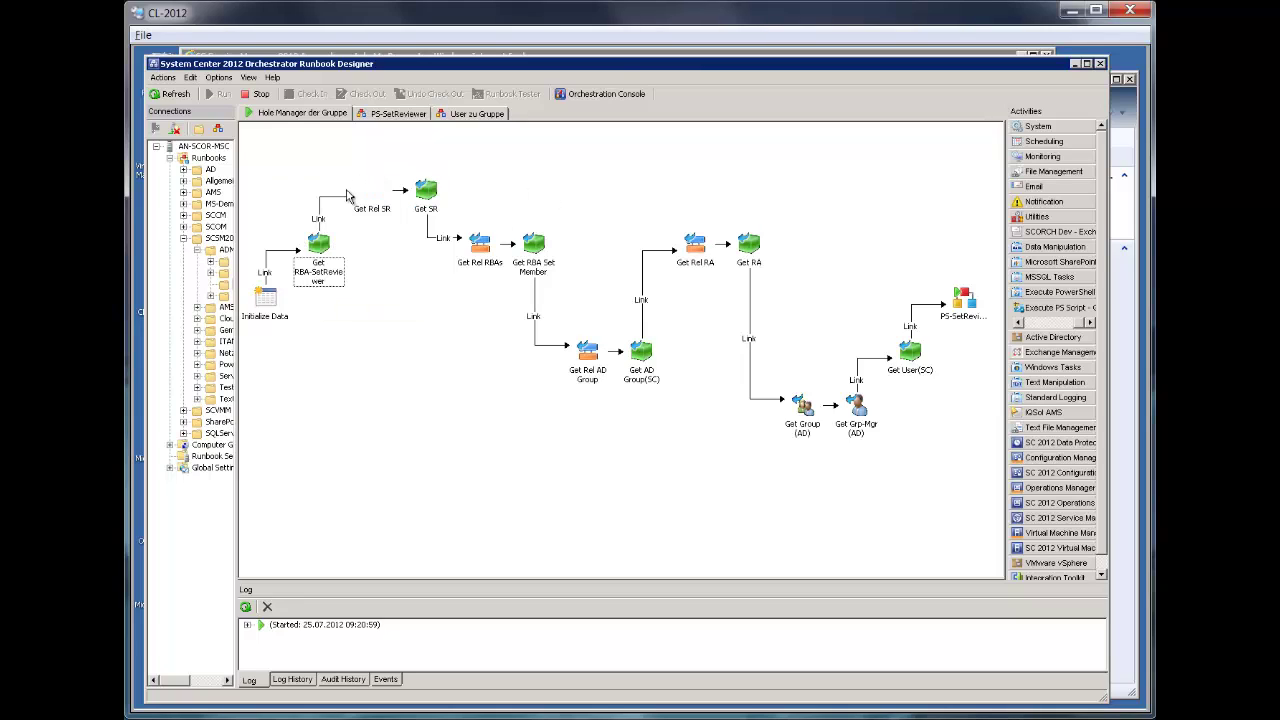
click(437, 199)
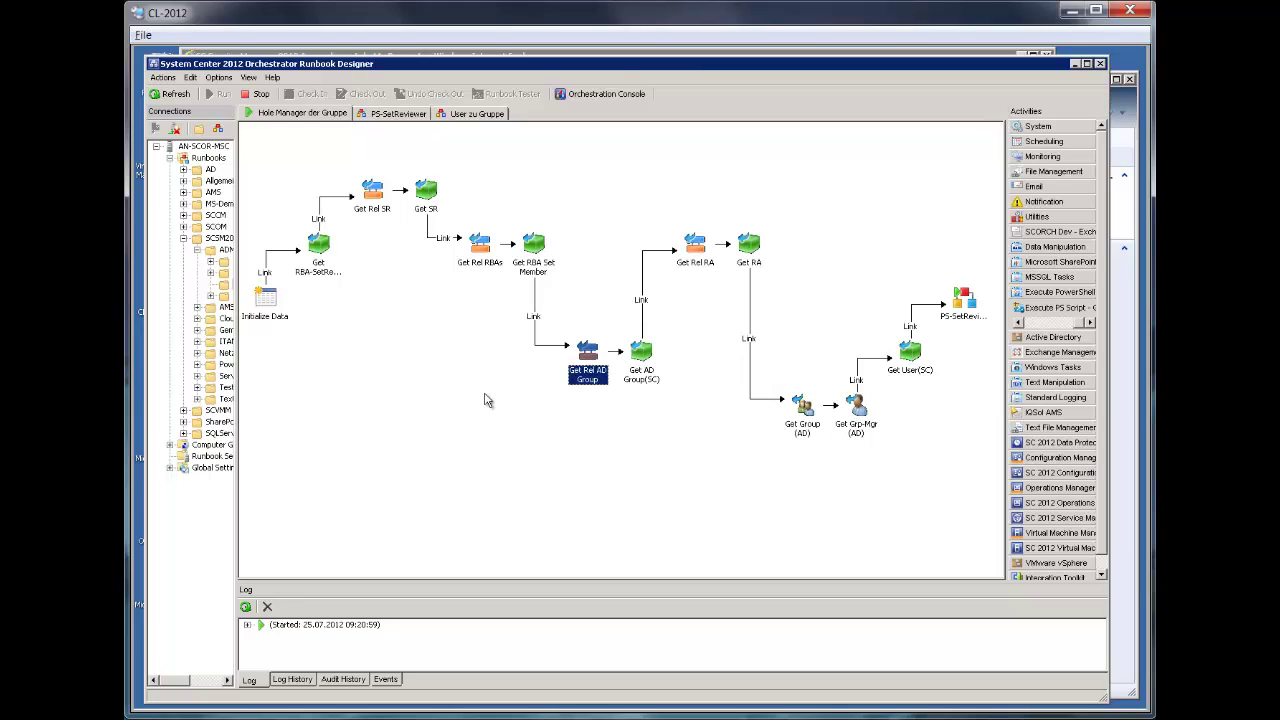
click(321, 249)
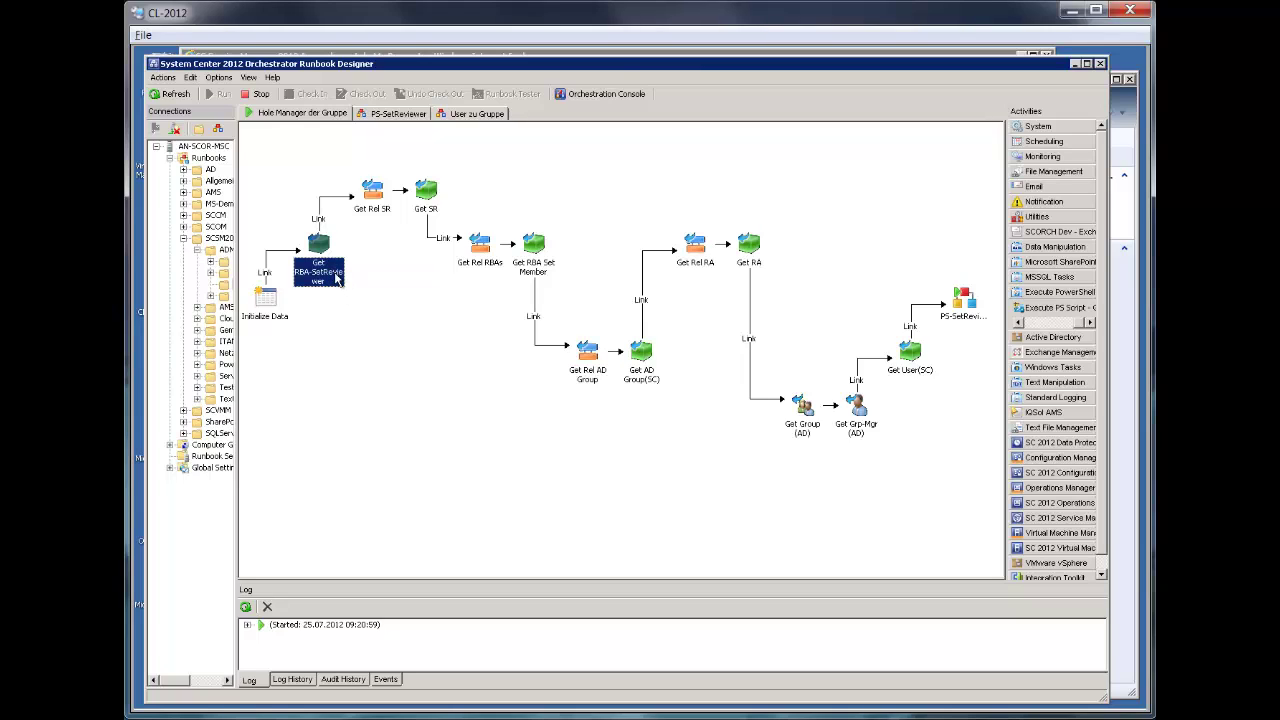
click(432, 202)
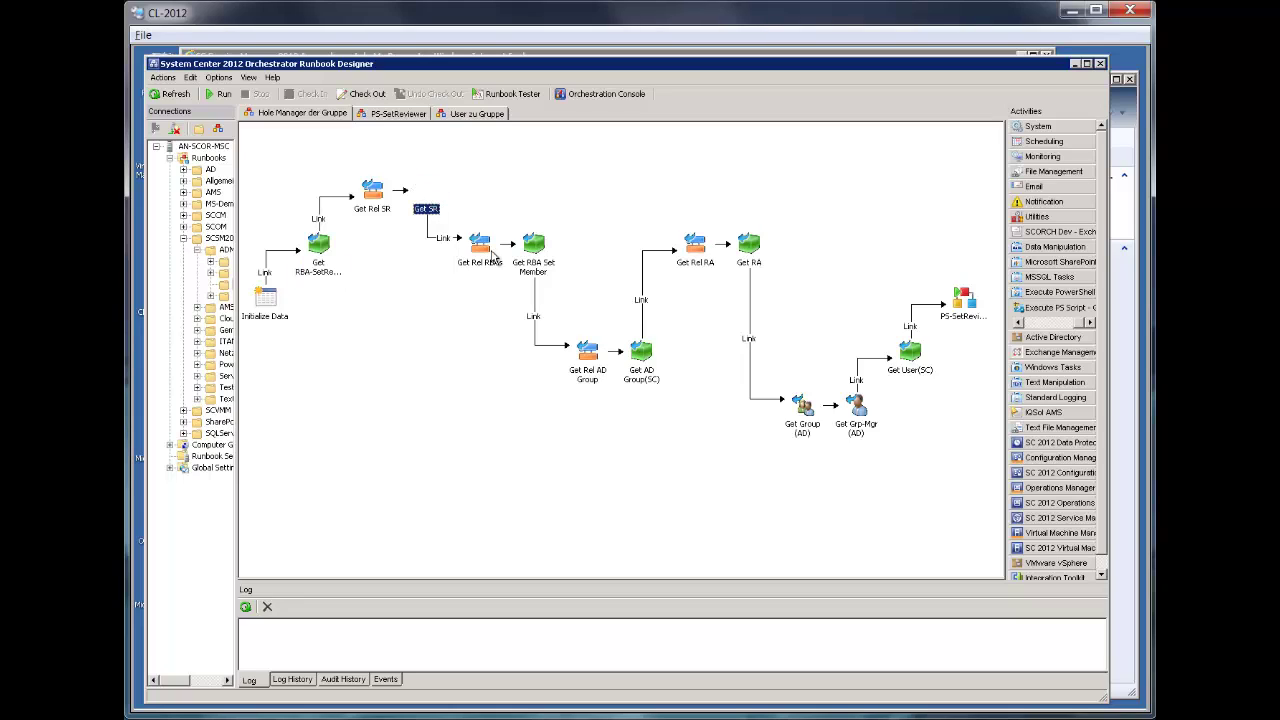
click(540, 248)
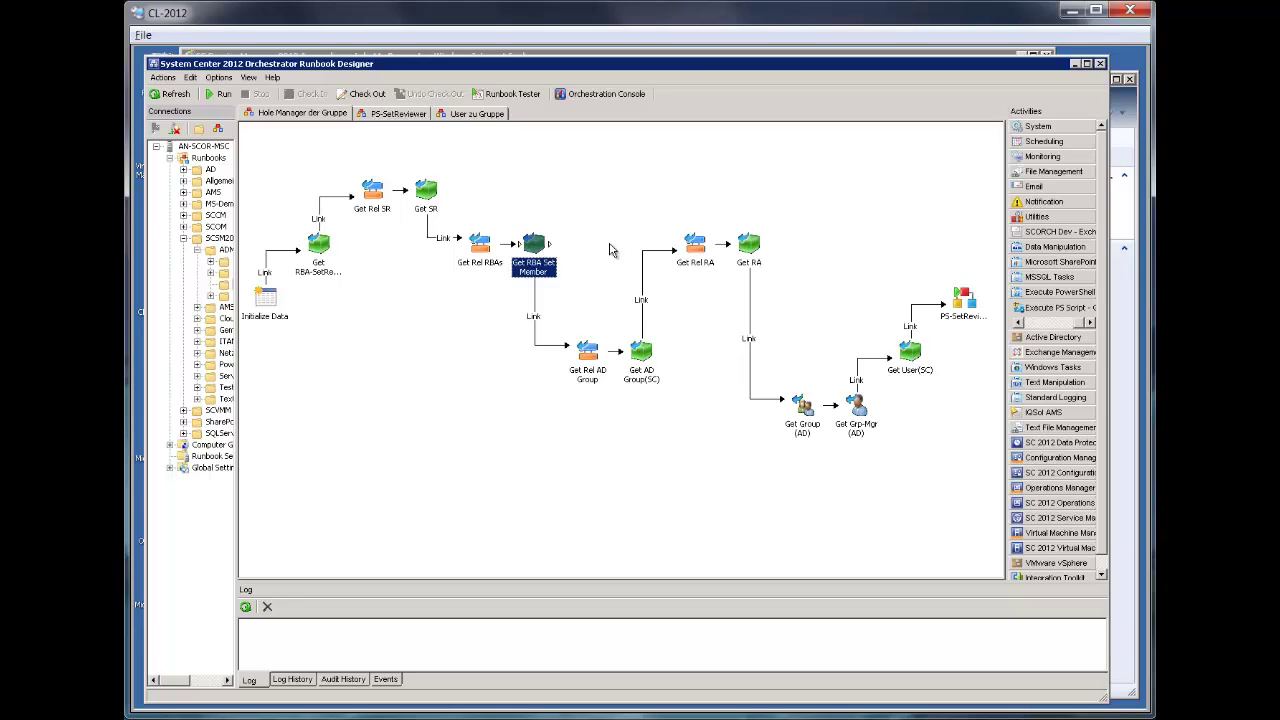
click(750, 246)
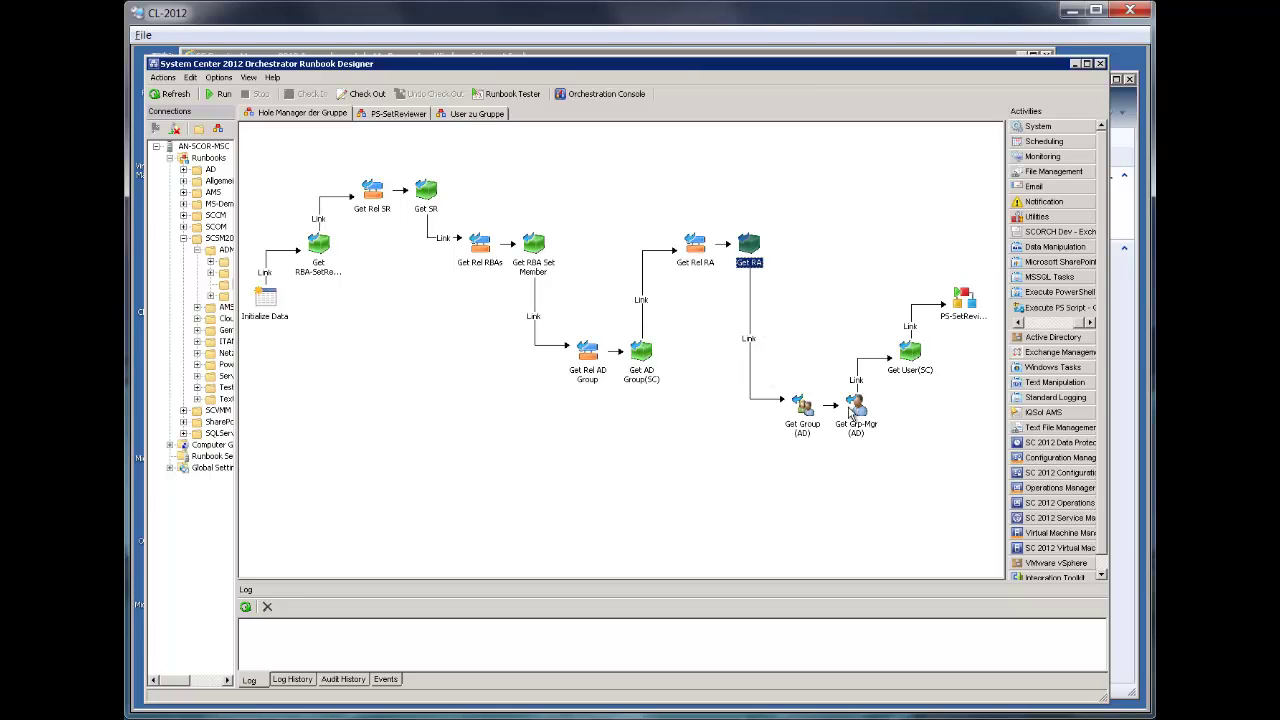
click(806, 419)
right_click(806, 418)
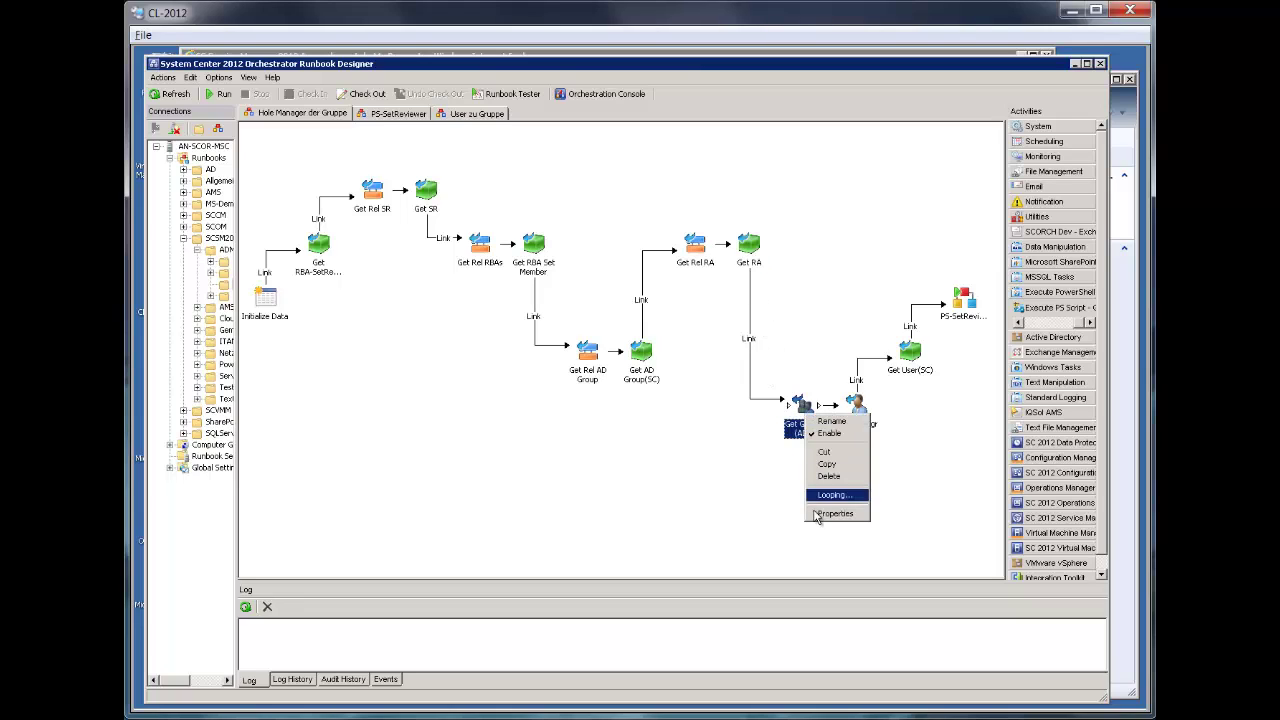
click(822, 516)
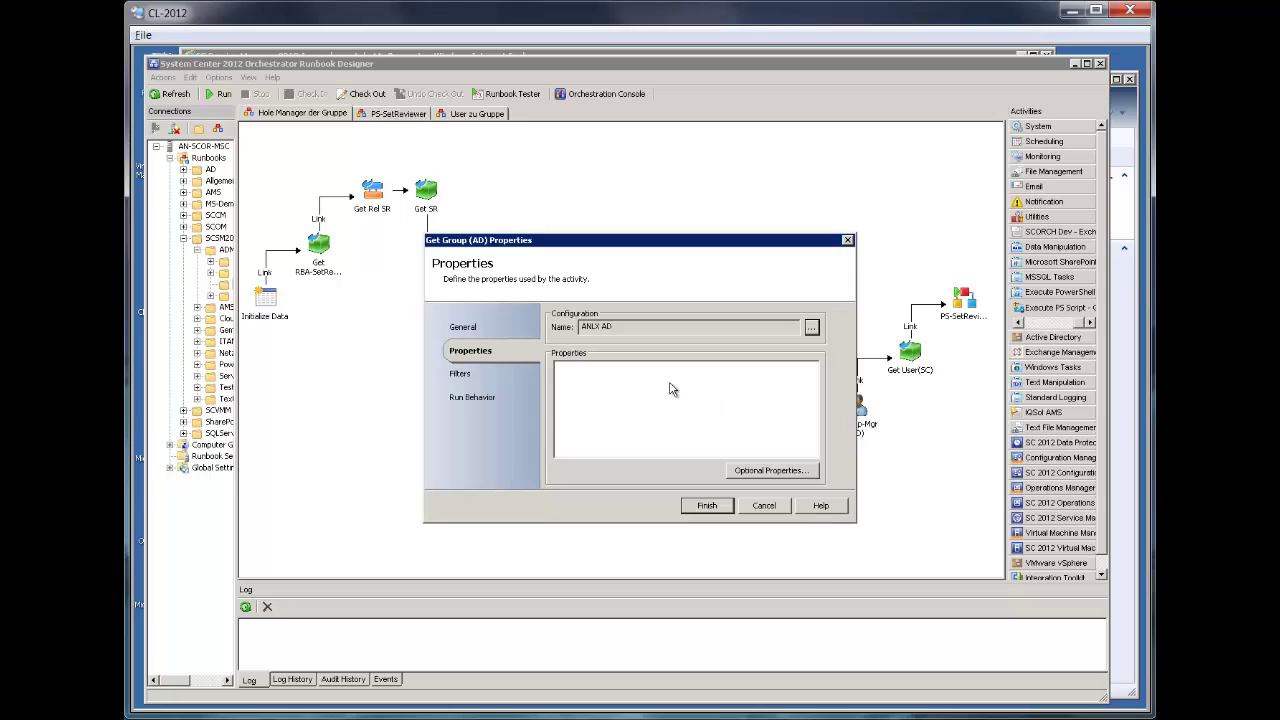
click(461, 374)
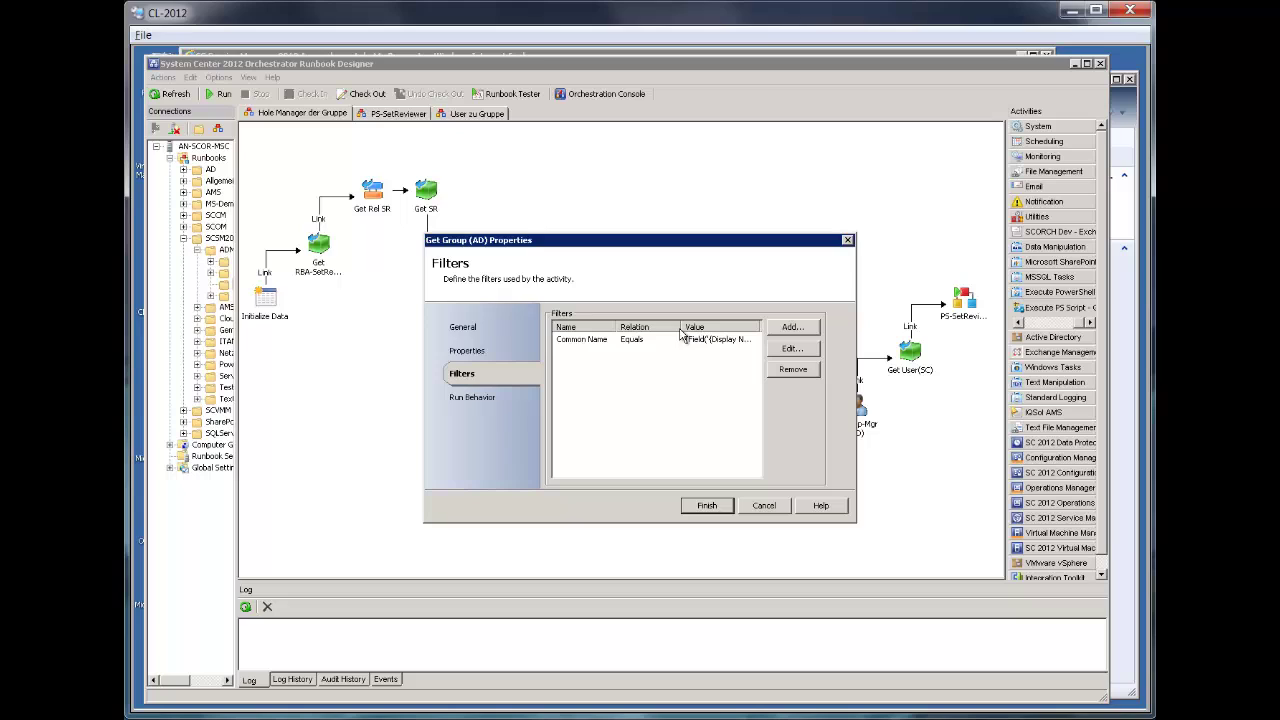
click(712, 344)
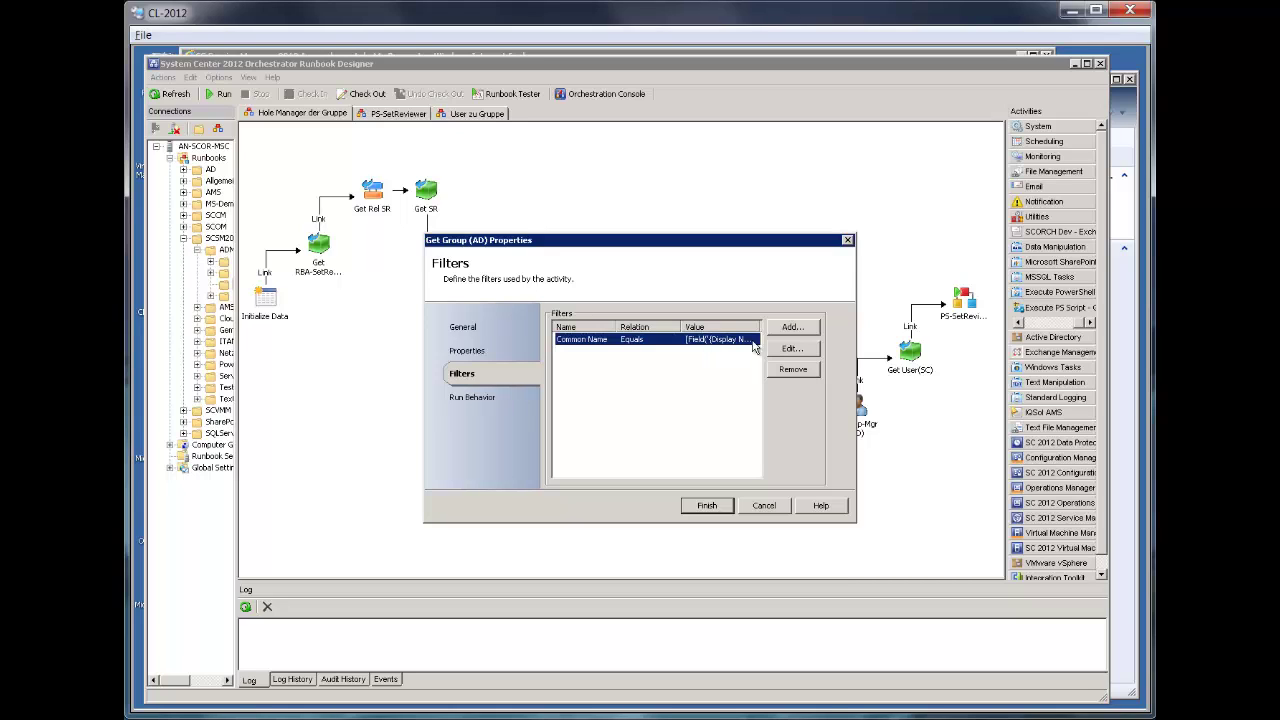
click(790, 349)
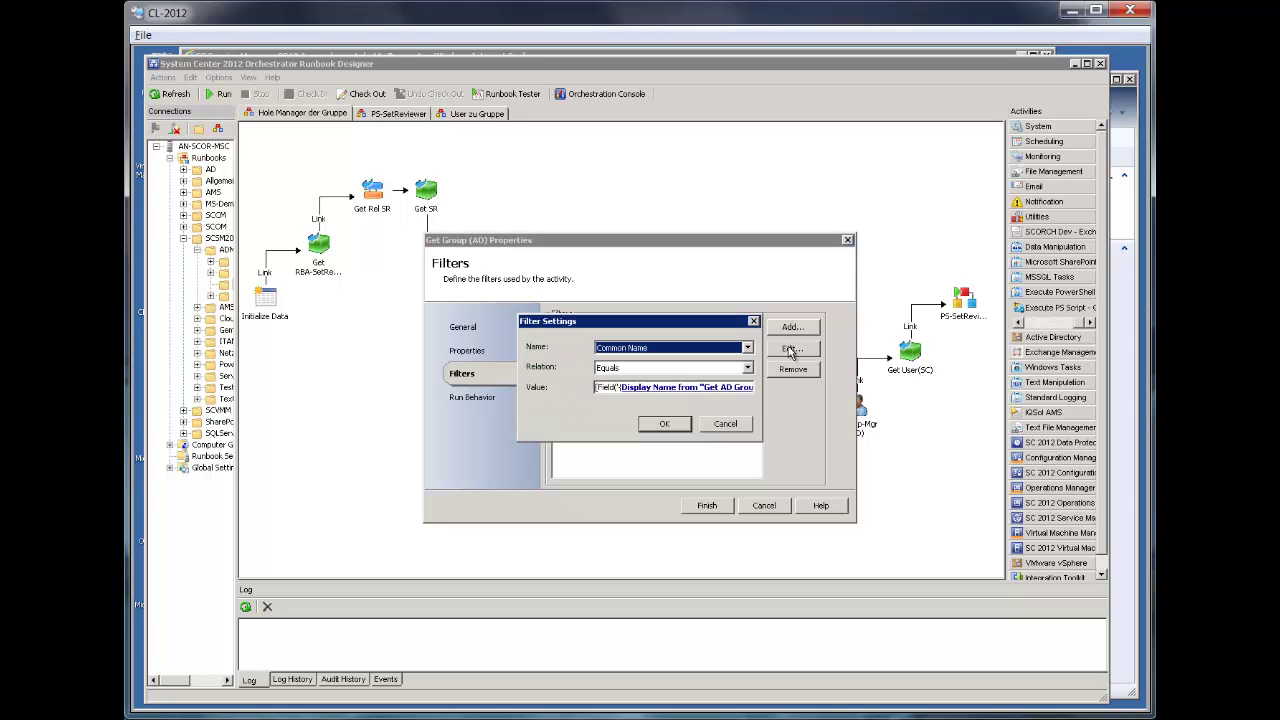
right_click(607, 393)
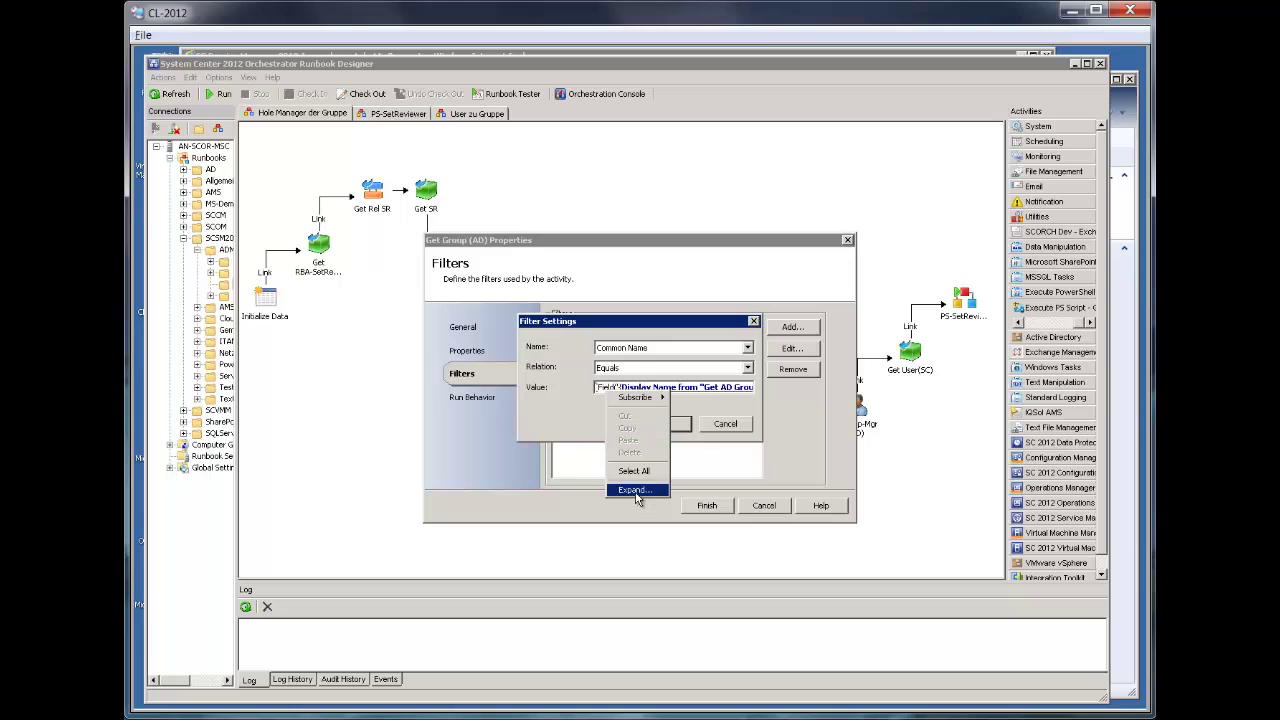
click(634, 490)
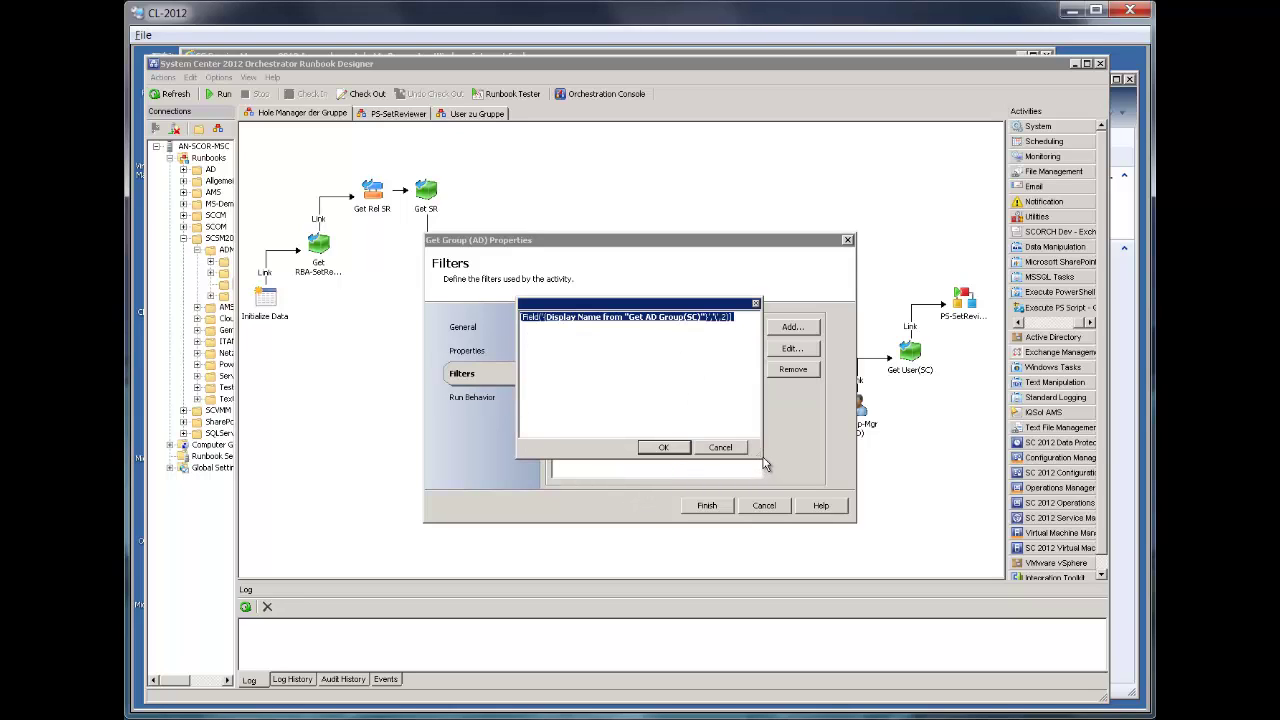
drag(766, 461, 855, 481)
click(803, 433)
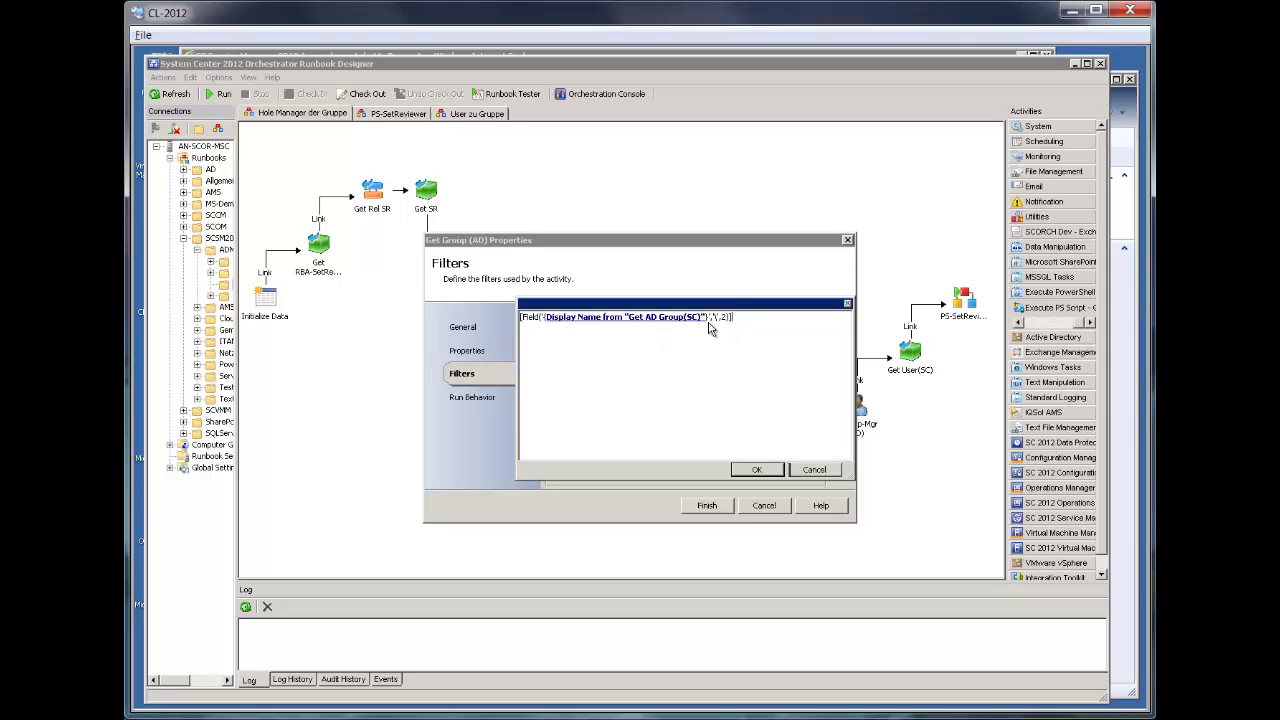
click(815, 470)
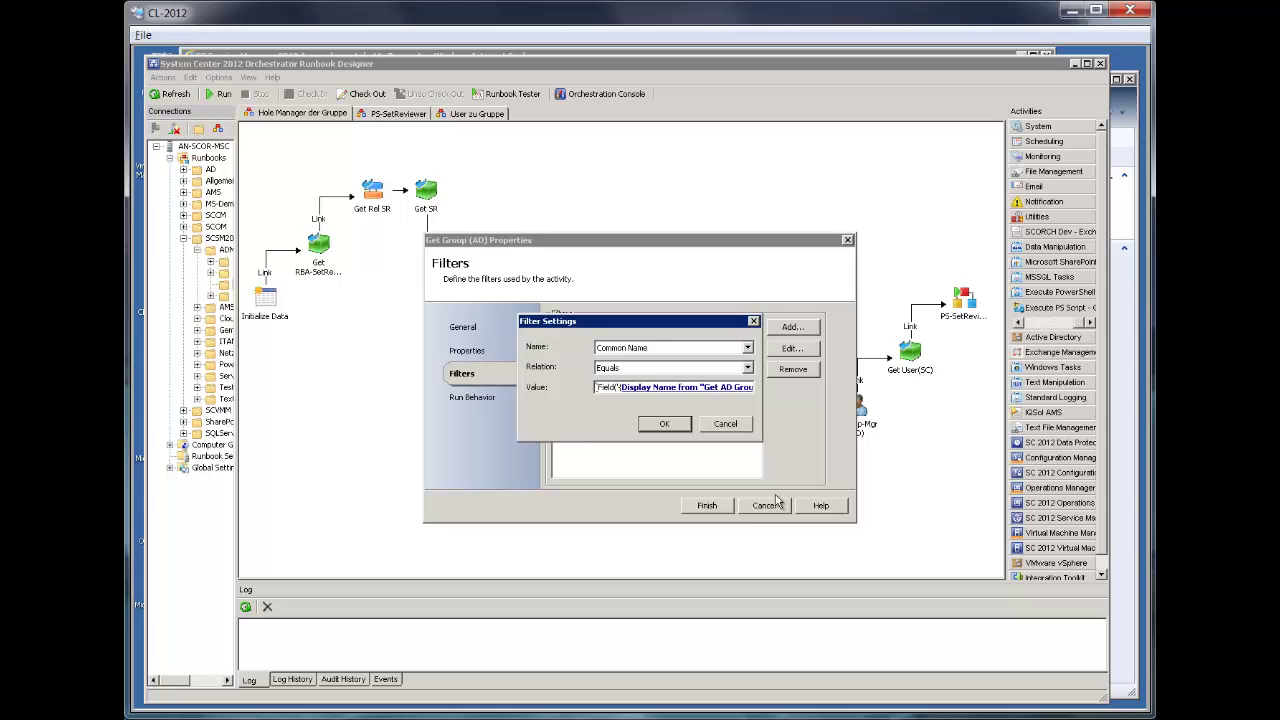
click(727, 427)
click(763, 506)
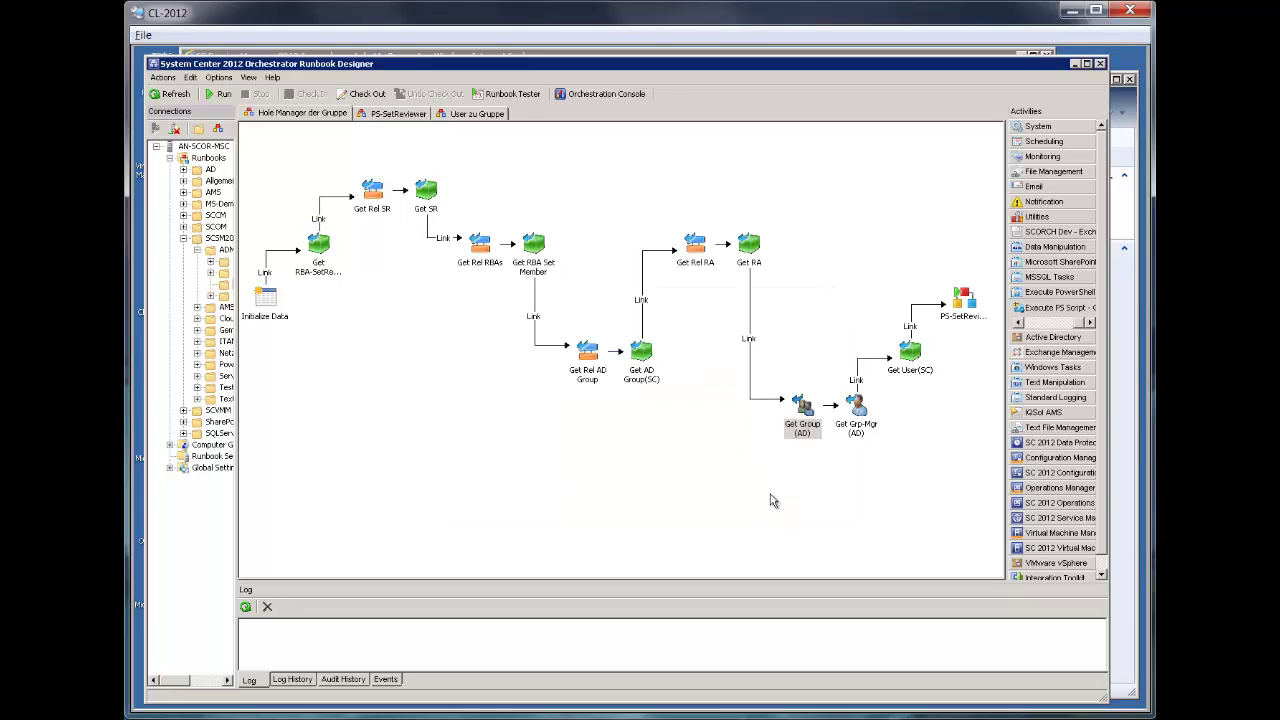
Open the Get Grp-Mgr (AD) properties and edit its Display Name filter
click(857, 424)
right_click(857, 424)
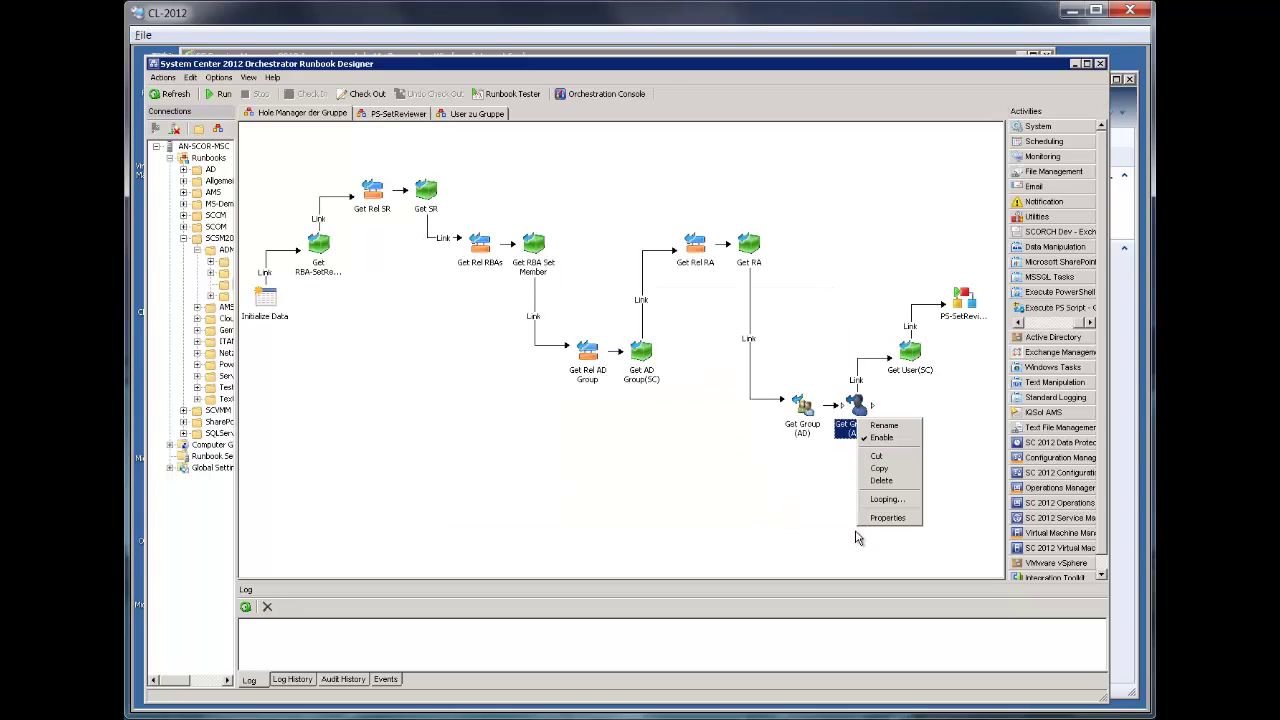
click(877, 528)
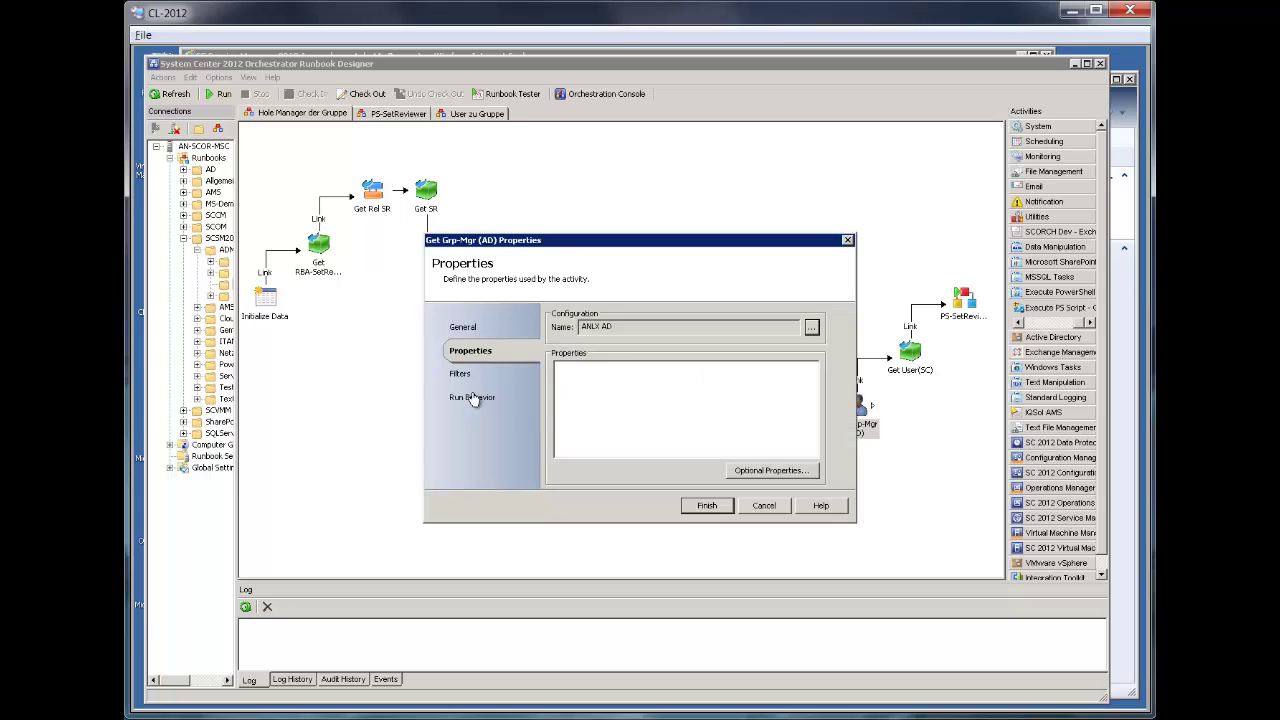
click(463, 376)
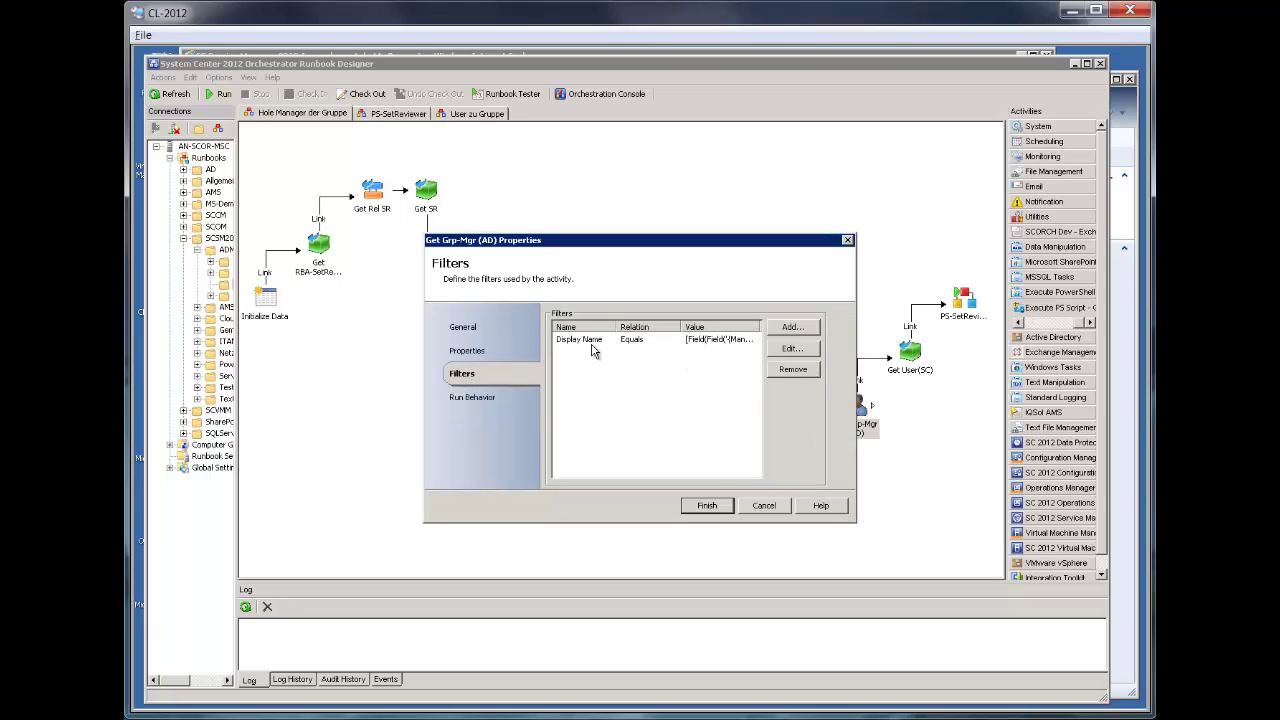
click(725, 344)
click(786, 350)
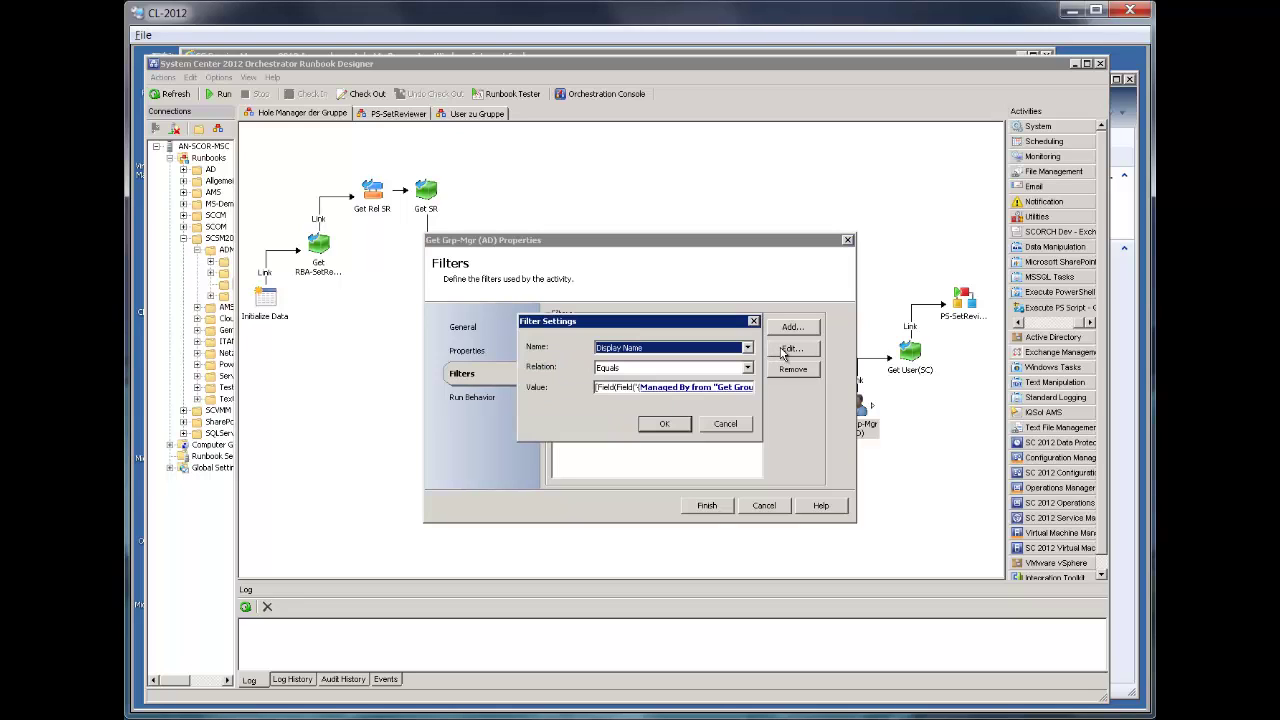
Expand and read the filter's Managed By value expression, then cancel out unchanged
click(625, 391)
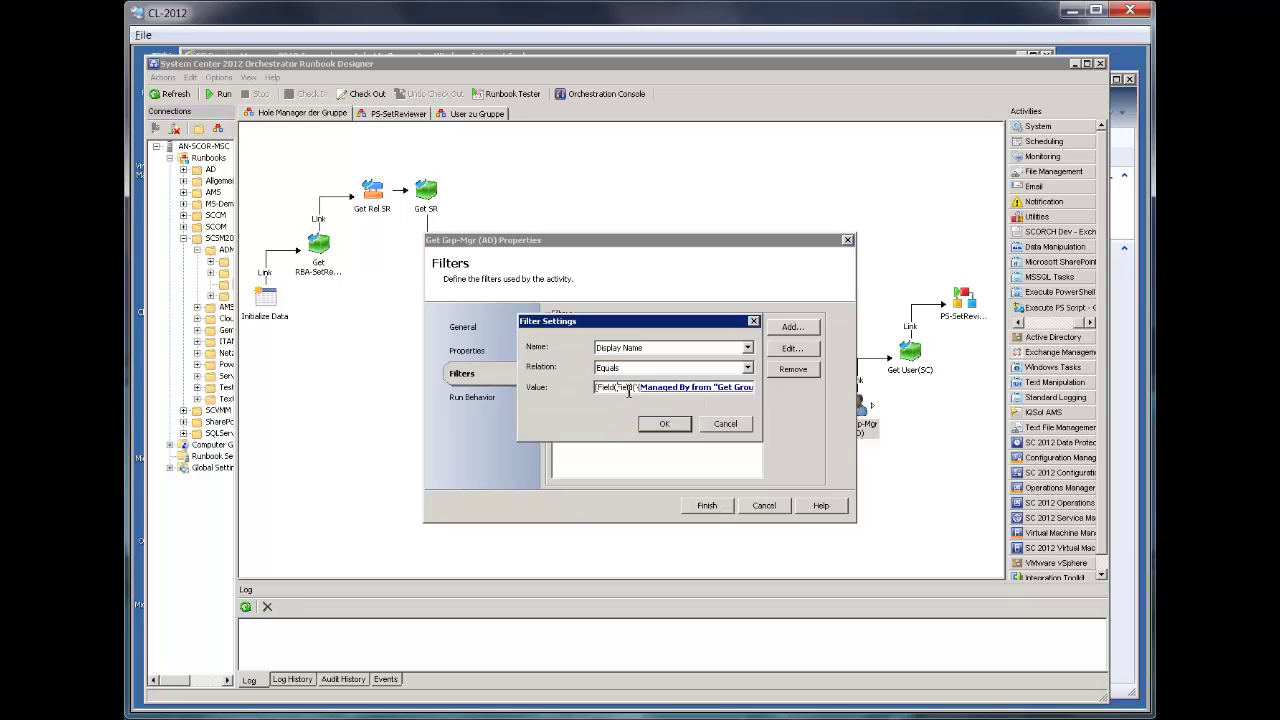
right_click(628, 392)
click(660, 488)
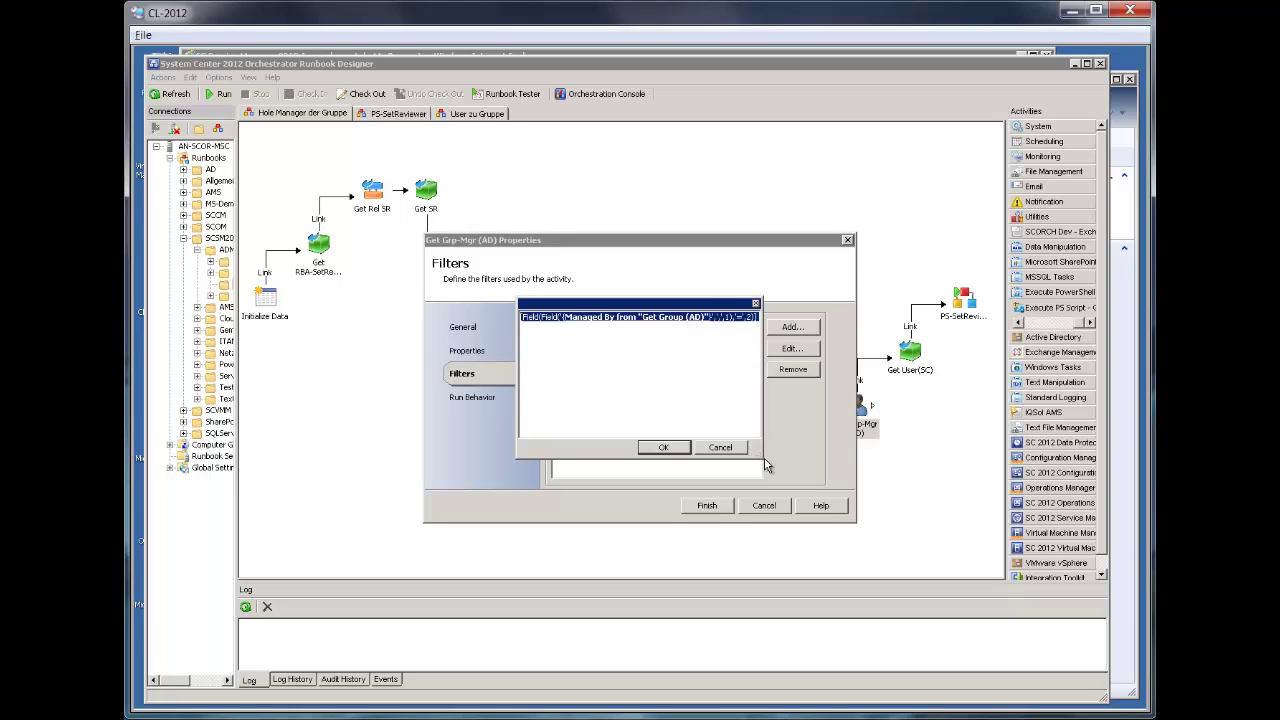
drag(762, 456, 905, 508)
click(820, 403)
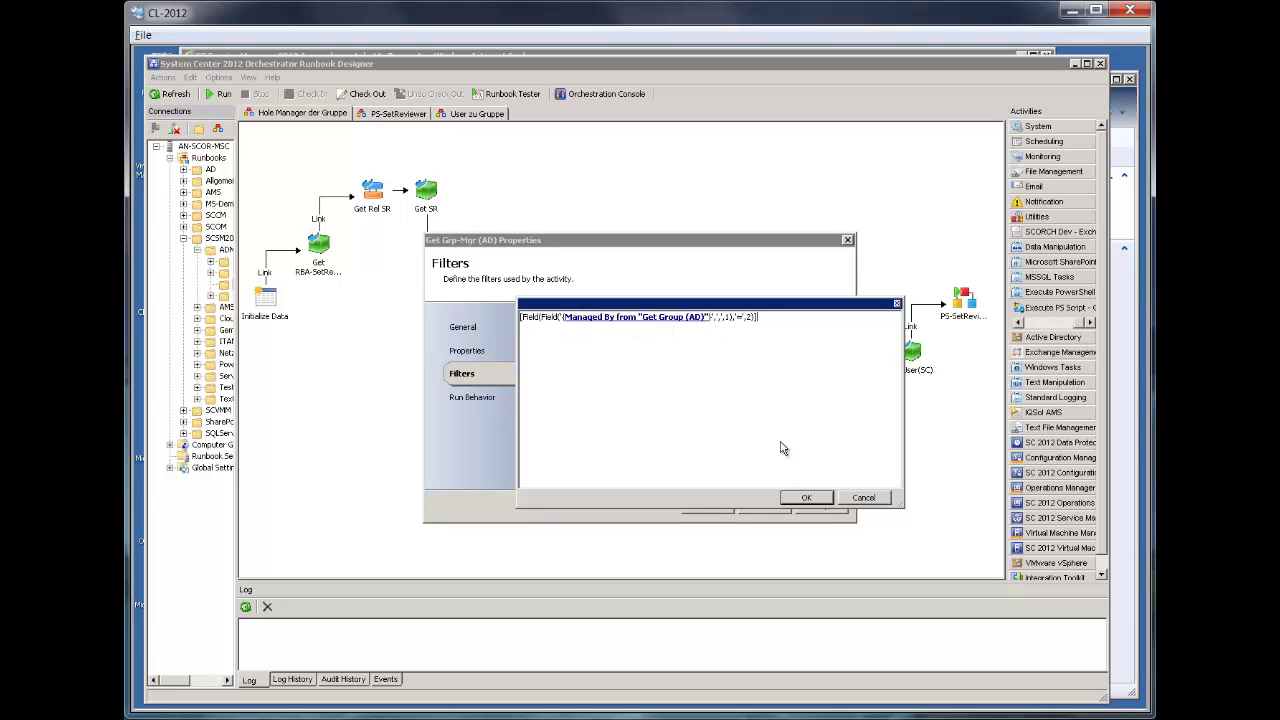
click(866, 497)
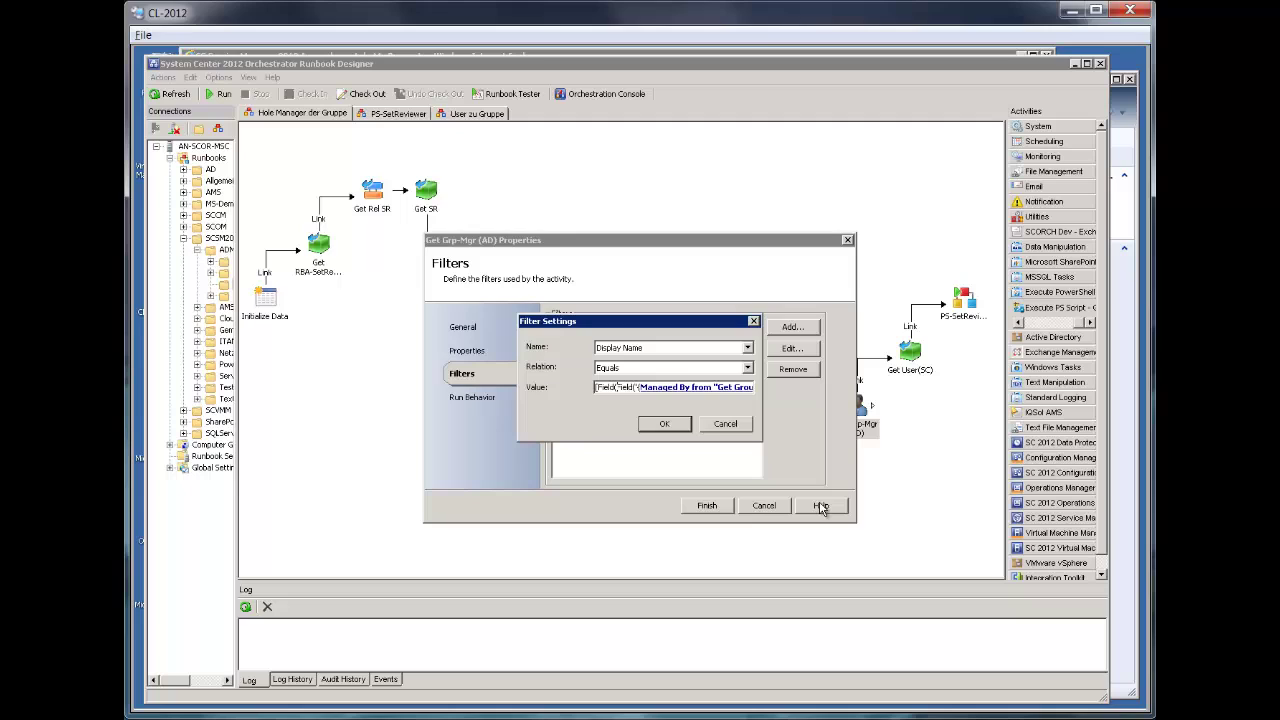
click(727, 428)
click(764, 507)
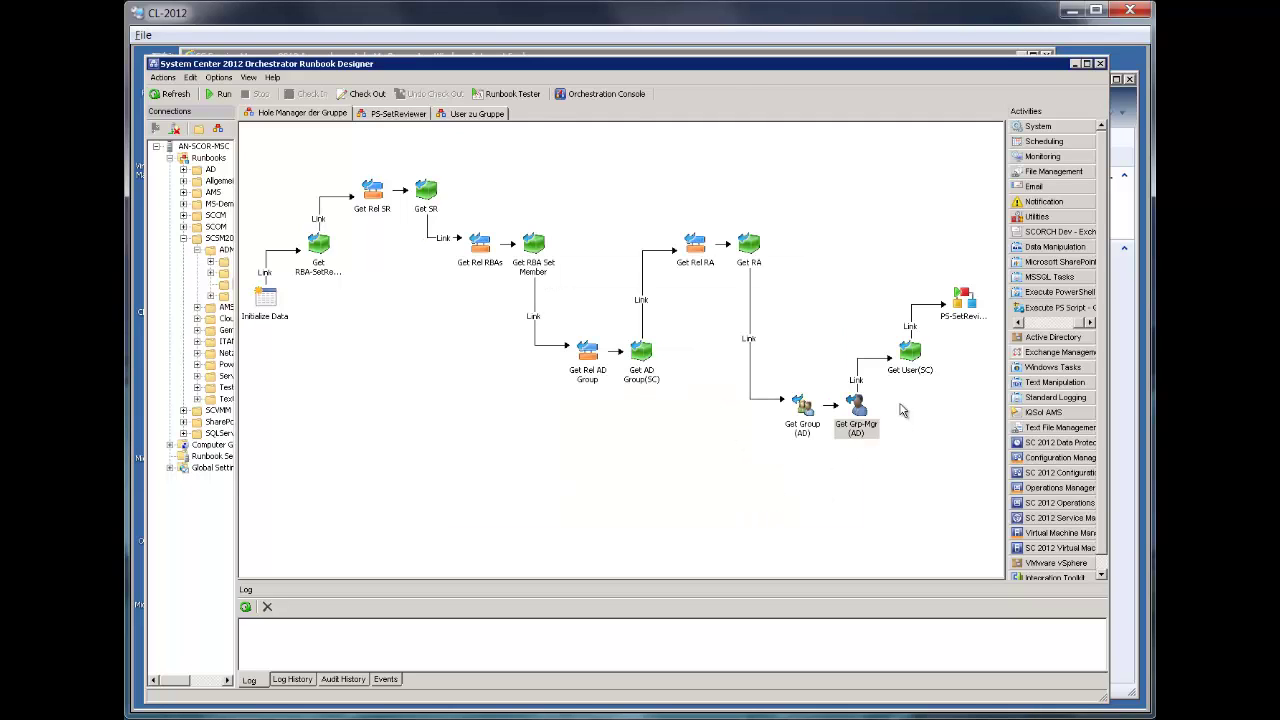
In PS-SetReviewer, open Execute PS Script properties and expand PS Script 01 in an enlarged editor
click(964, 302)
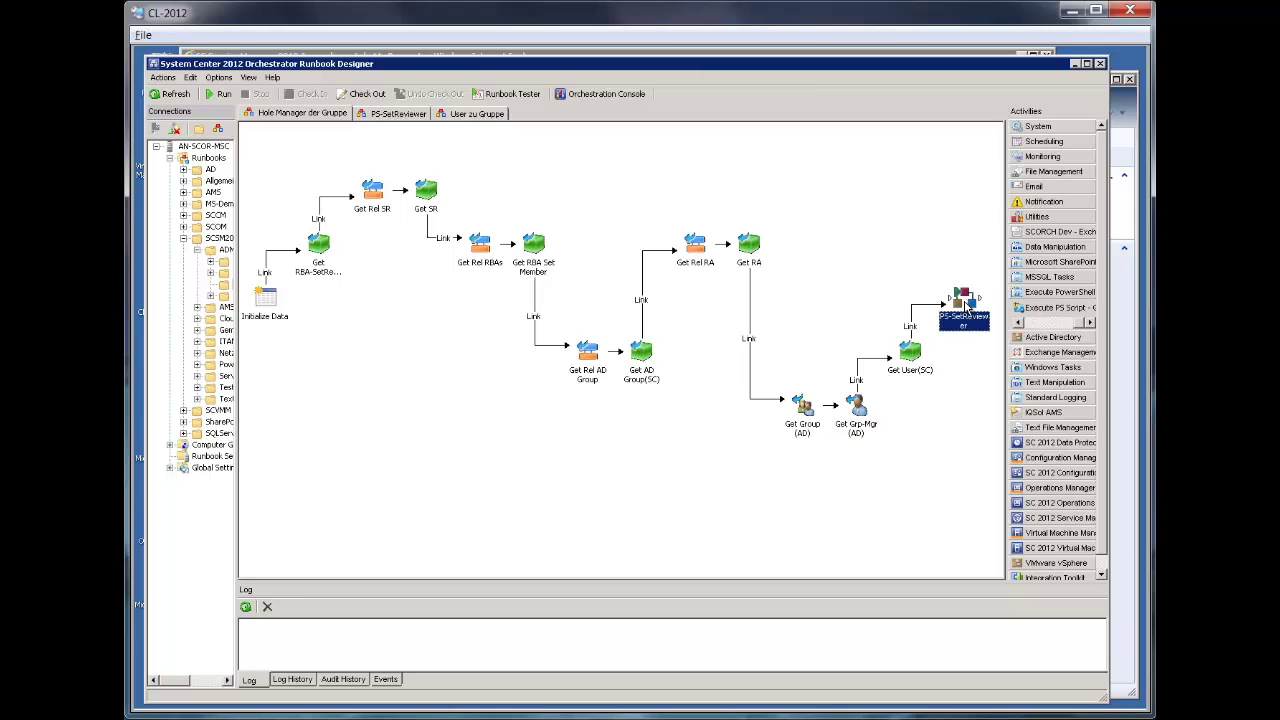
click(398, 115)
click(389, 192)
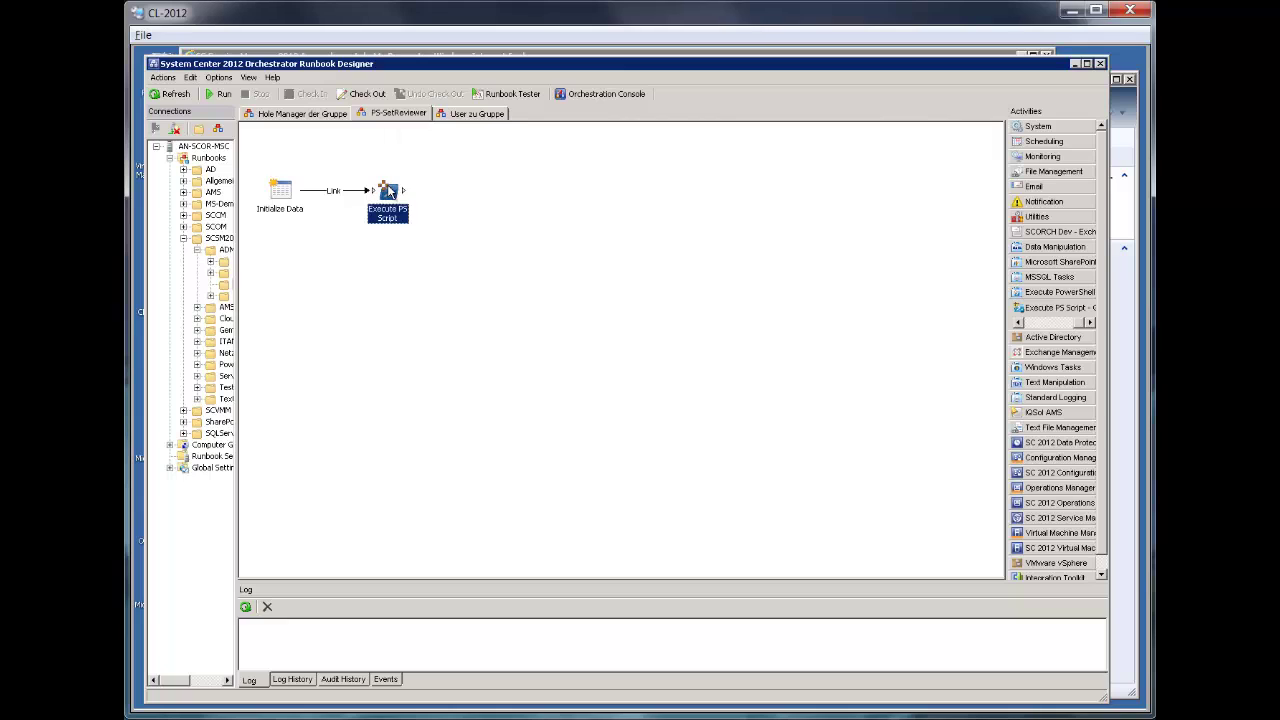
right_click(389, 192)
click(412, 289)
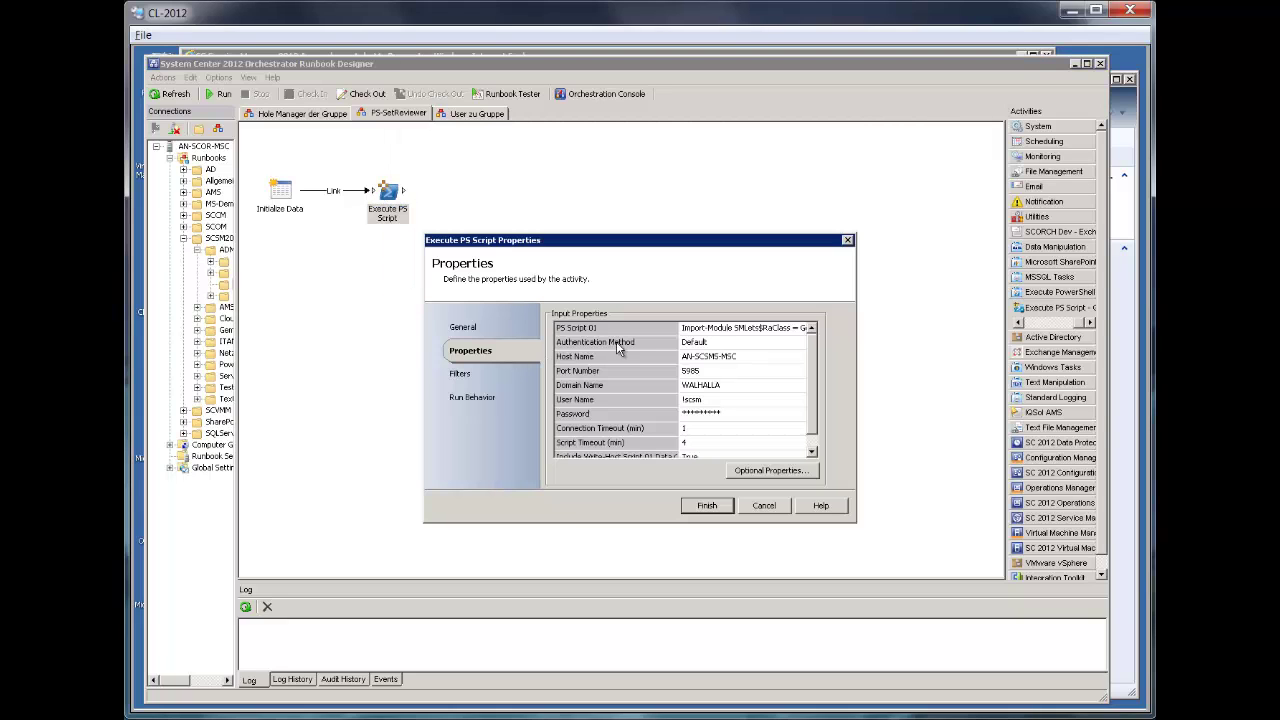
click(760, 329)
right_click(762, 330)
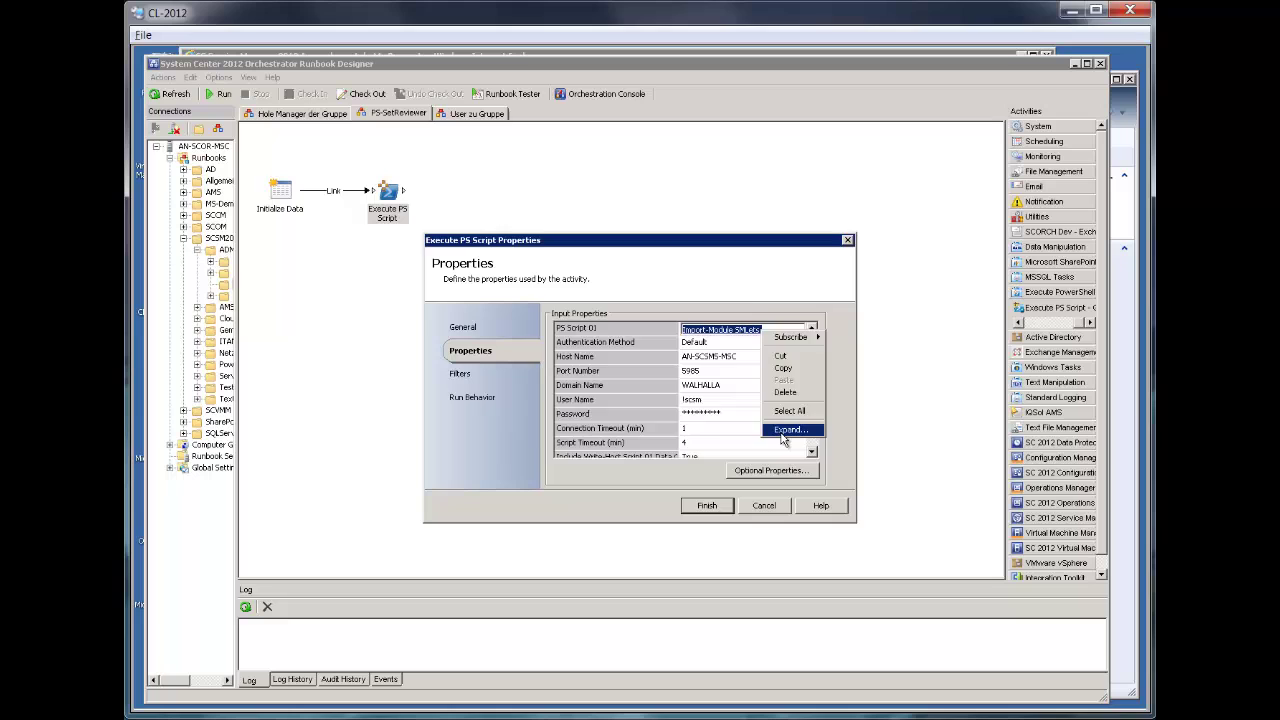
click(788, 430)
drag(515, 297, 316, 152)
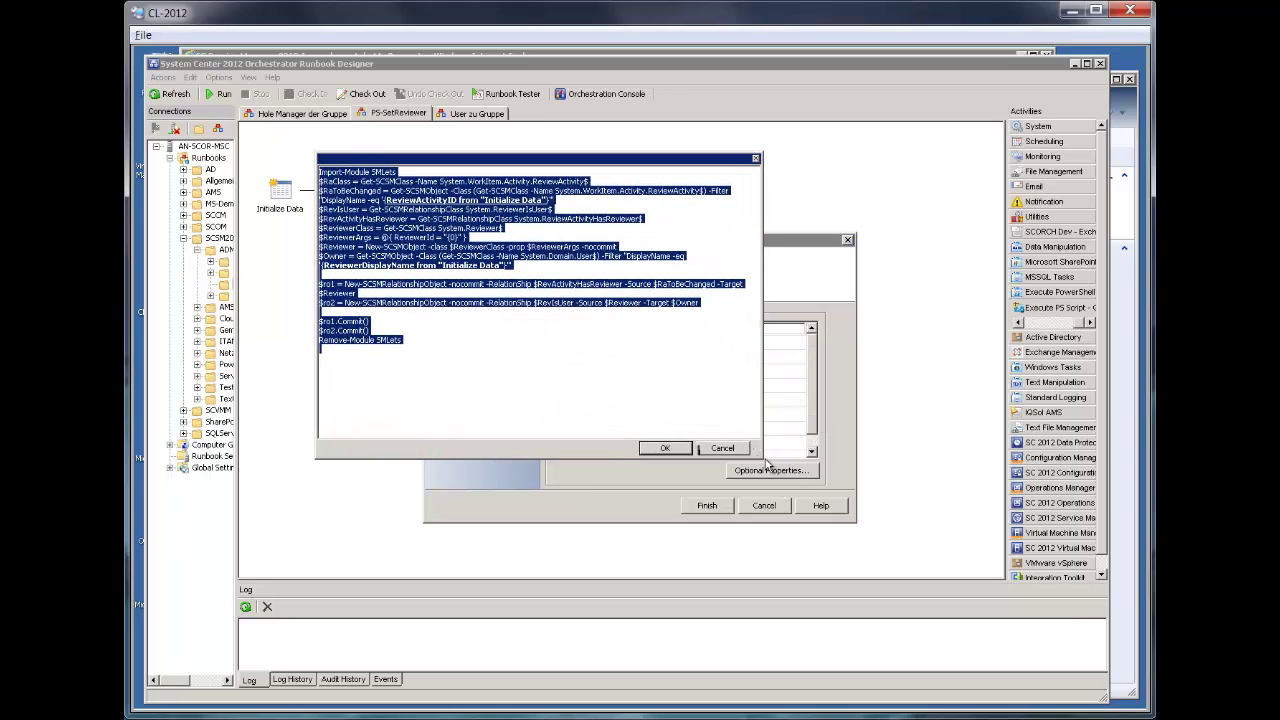
Enlarge the script editor further and deselect the text to read the reviewer-assignment script
drag(760, 456, 983, 498)
click(960, 418)
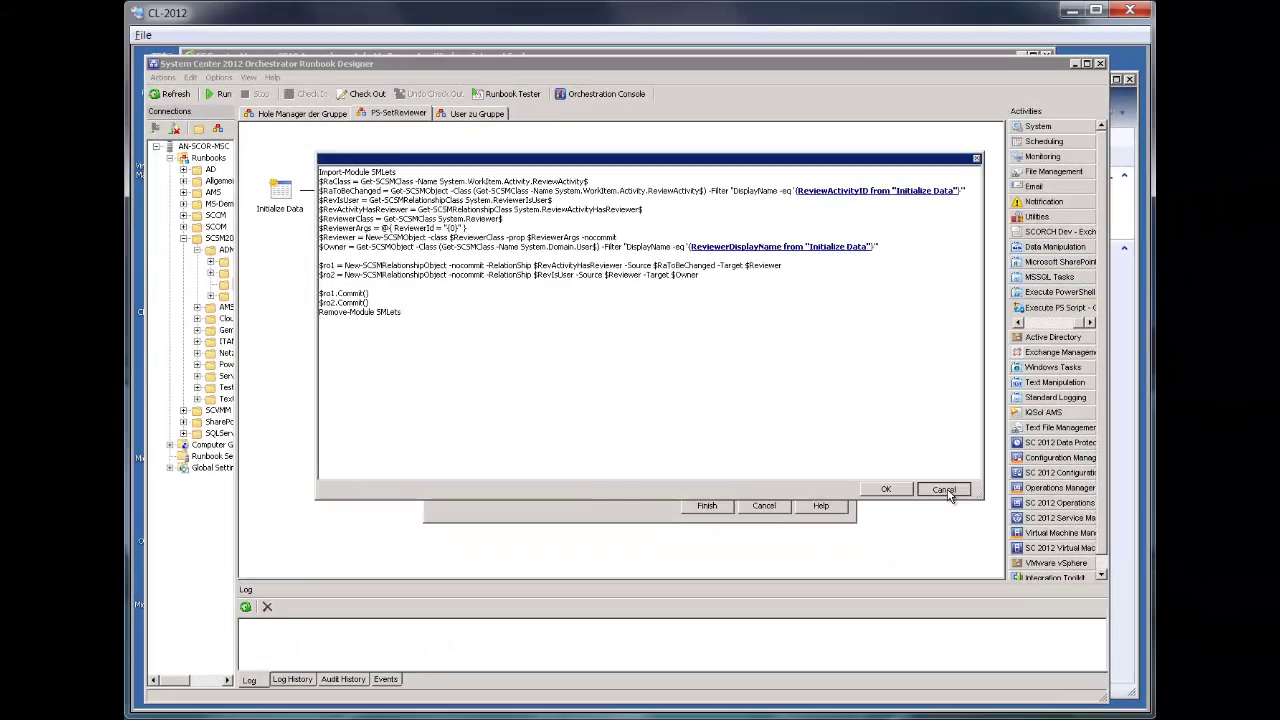
Cancel Execute PS Script properties, return to Hole Manager der Gruppe, and check its Log History
click(1110, 676)
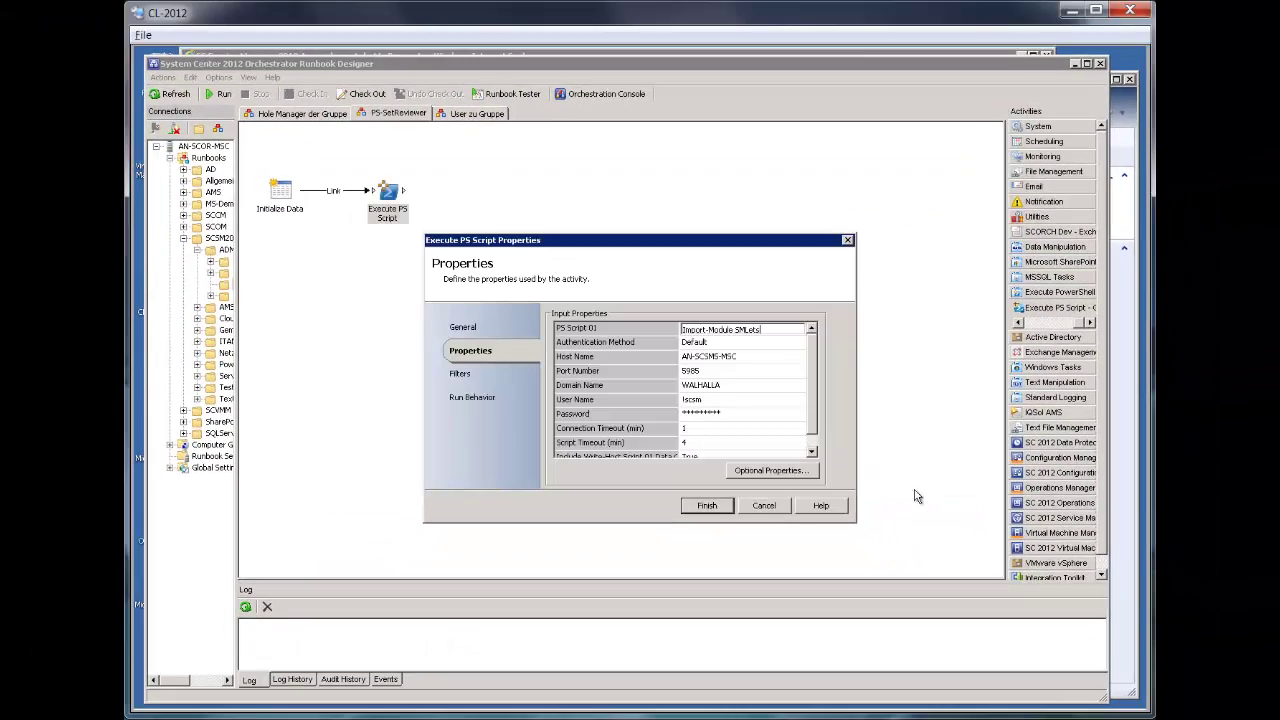
click(766, 506)
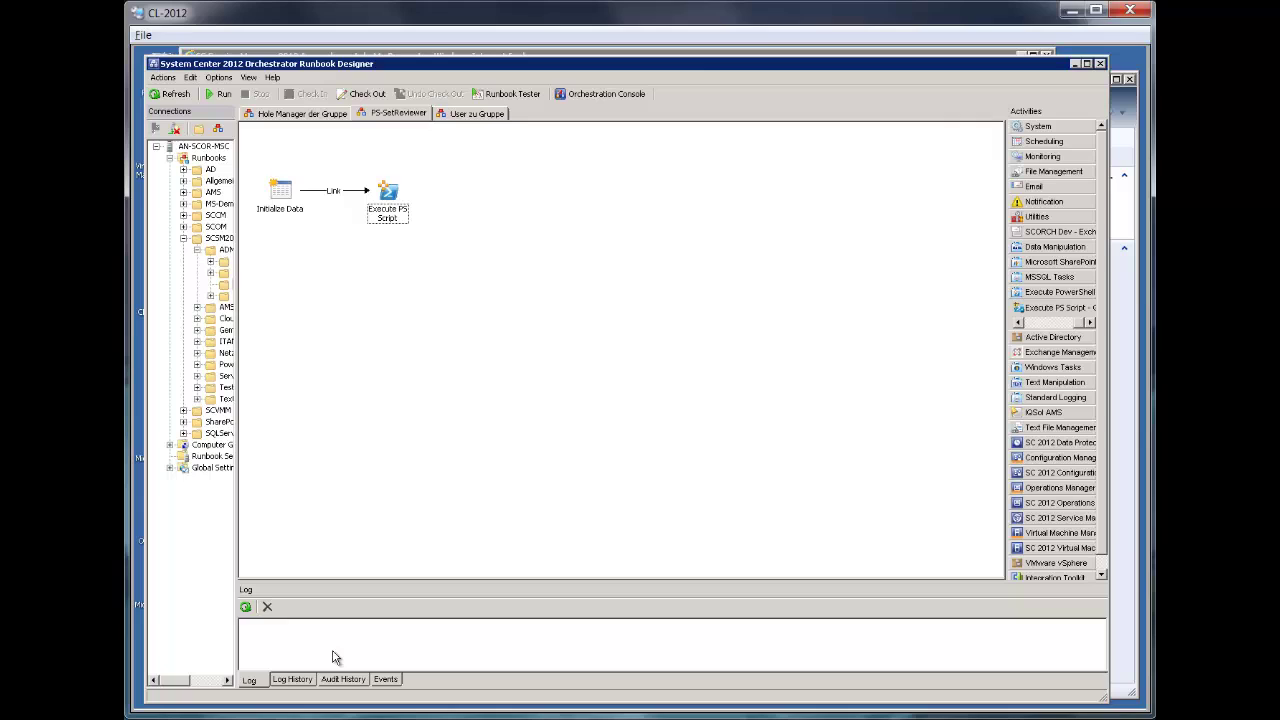
click(303, 114)
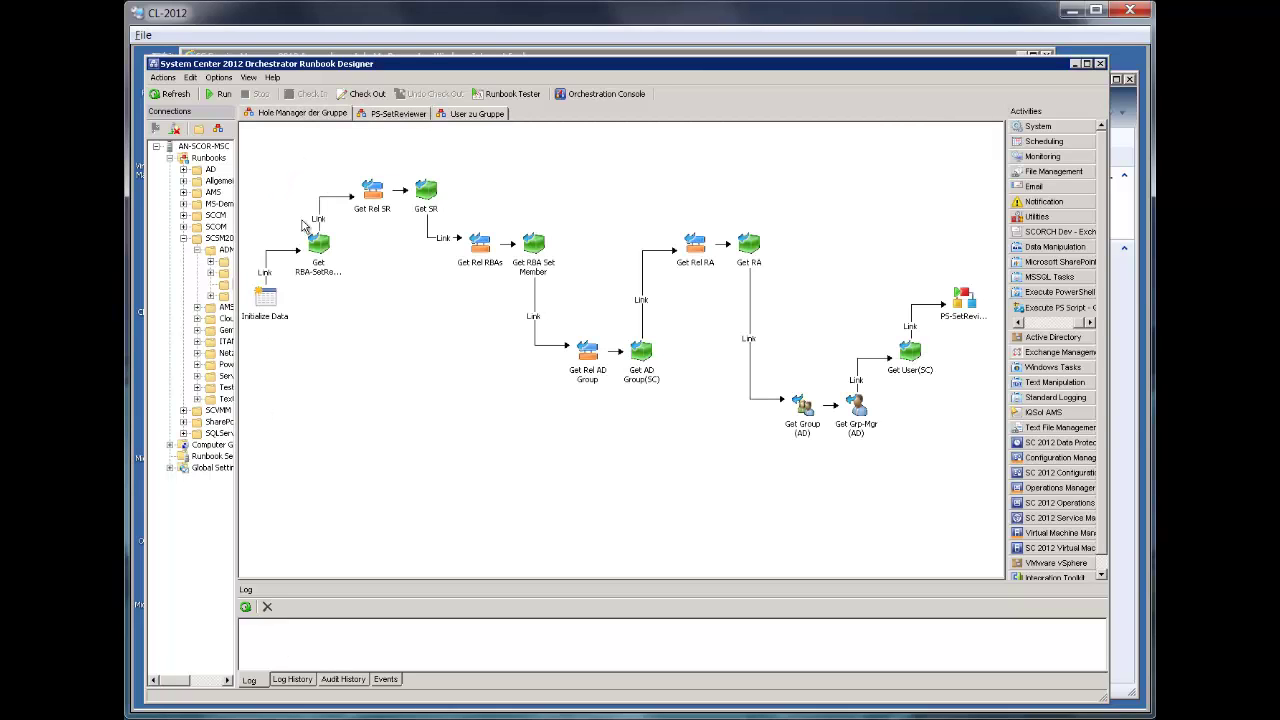
click(289, 679)
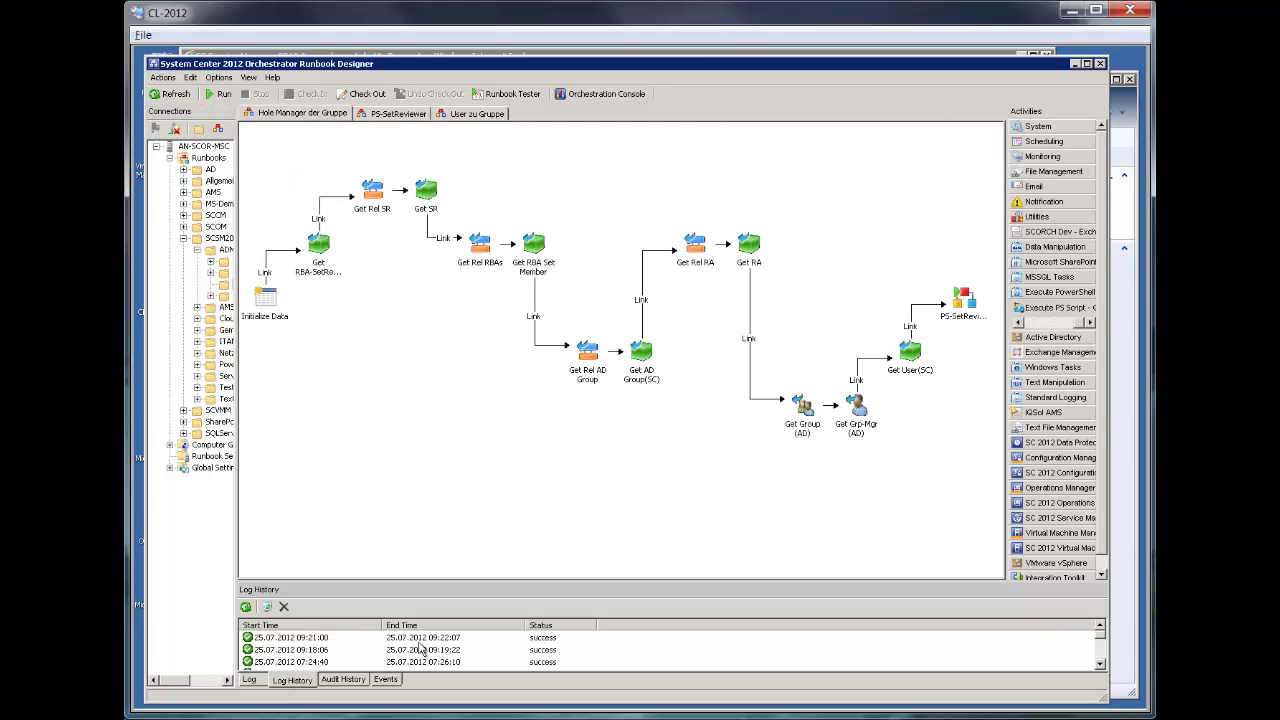
click(250, 680)
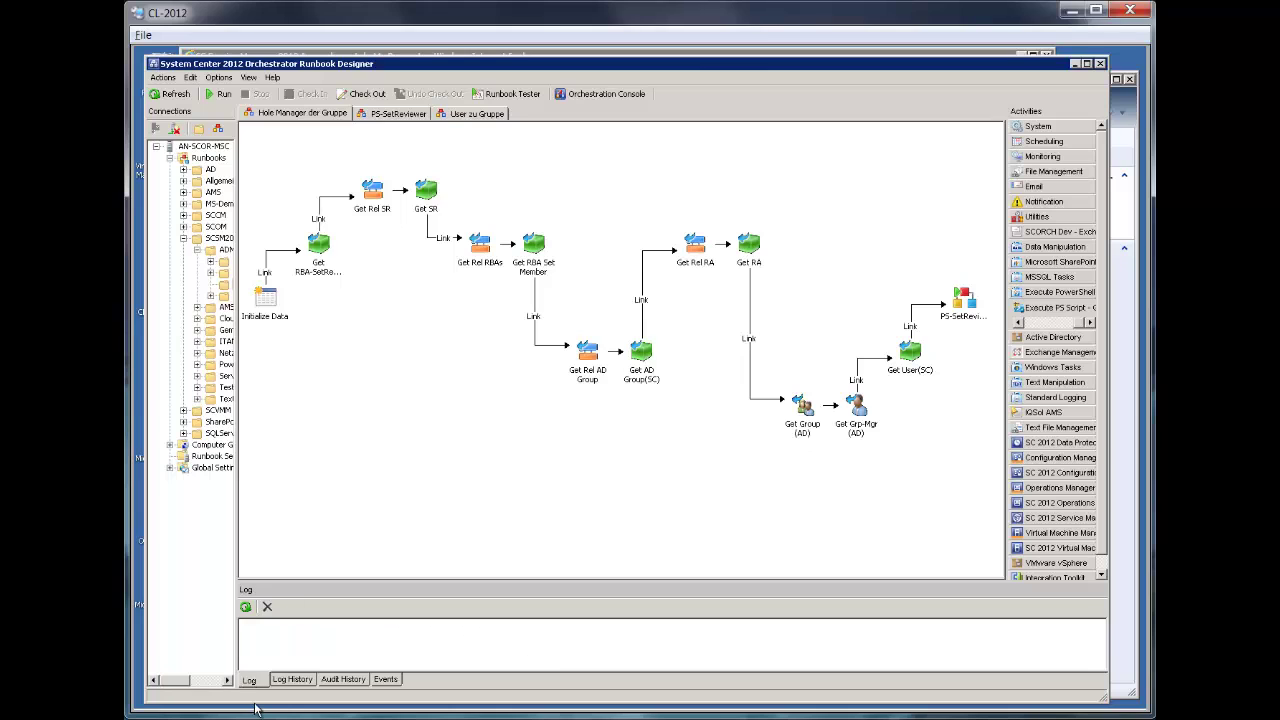
In the Service Manager console, open Arbeitsaufgaben > Prüfaktivitäten > Aktivitäten in Bearbeitung and refresh the list
mouse_move(266, 714)
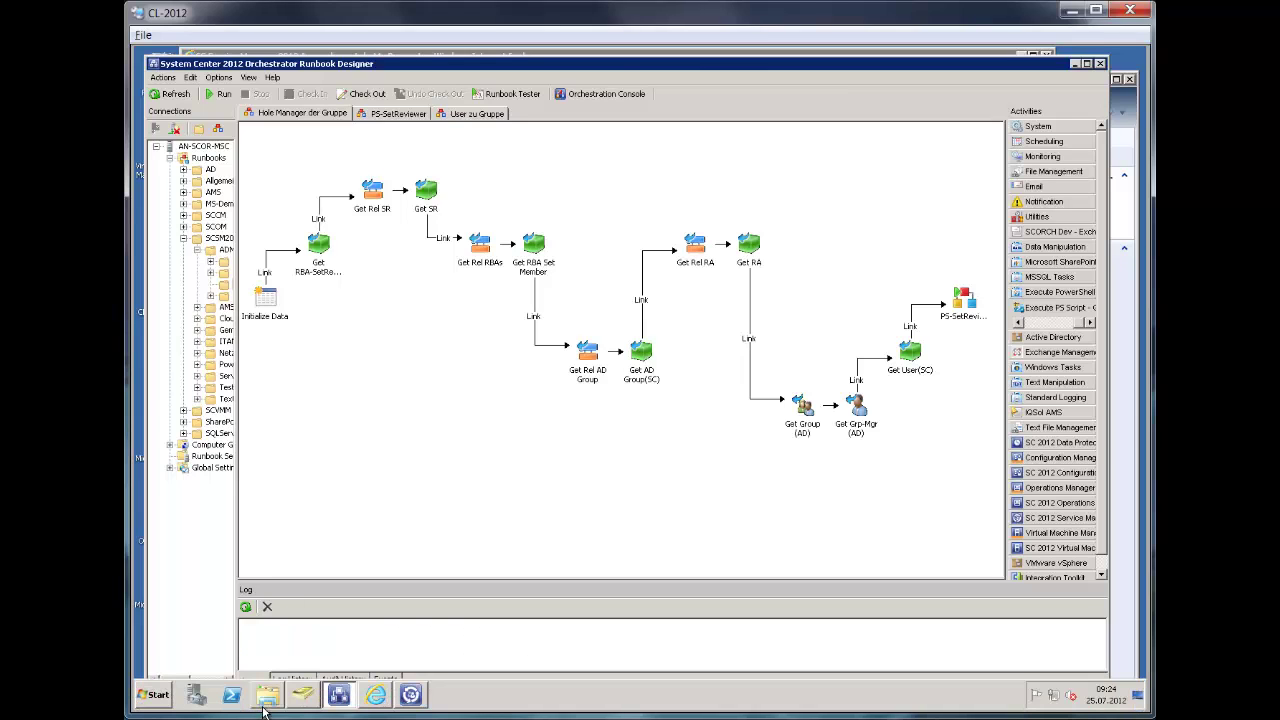
click(411, 694)
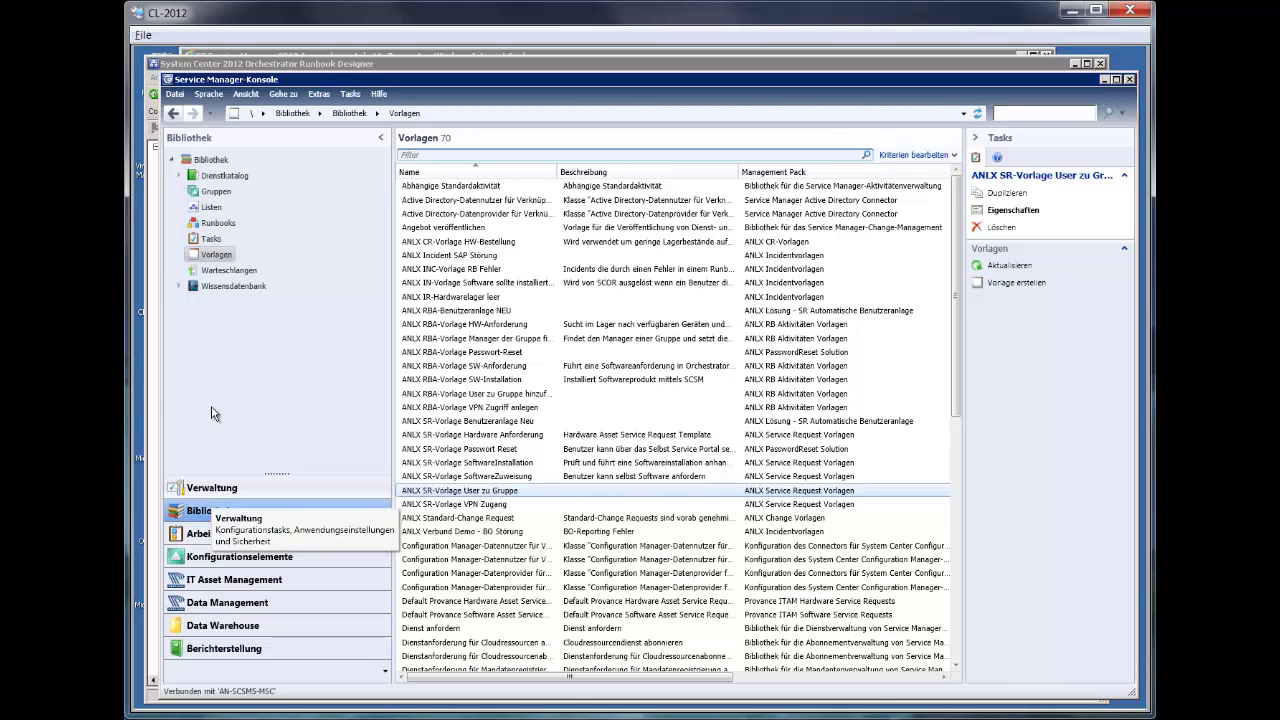
click(216, 533)
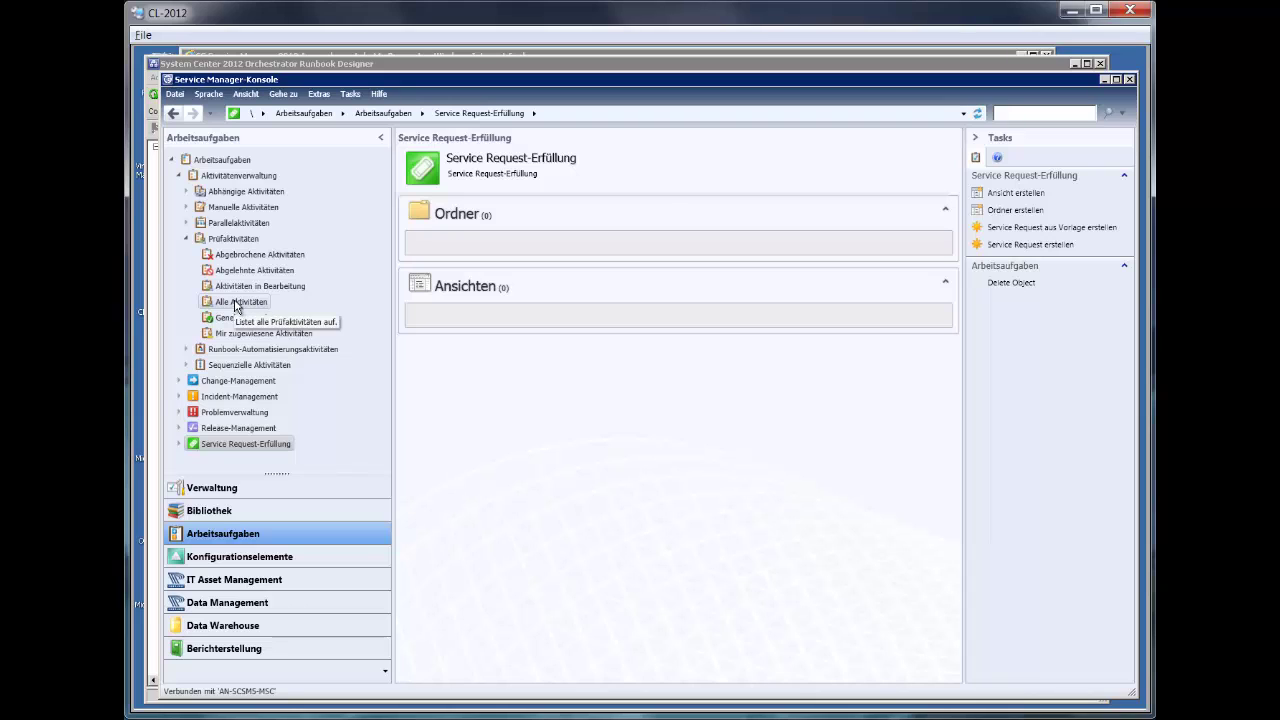
click(245, 286)
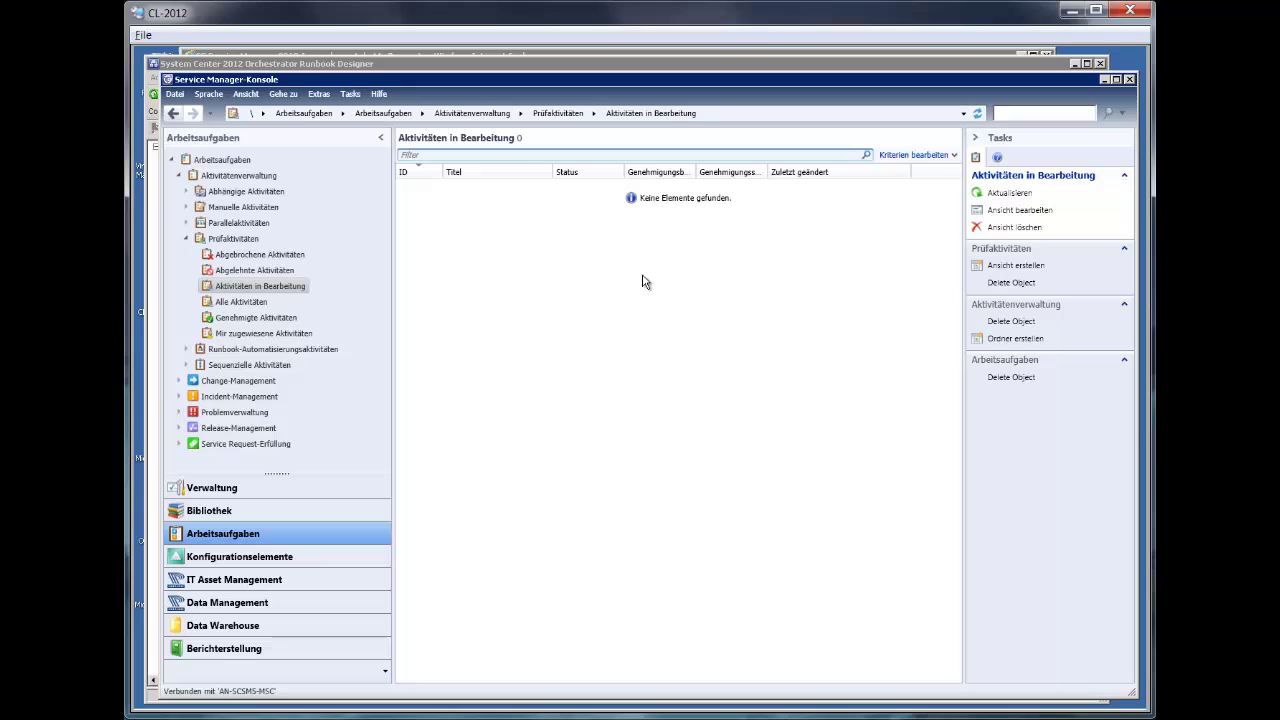
click(248, 289)
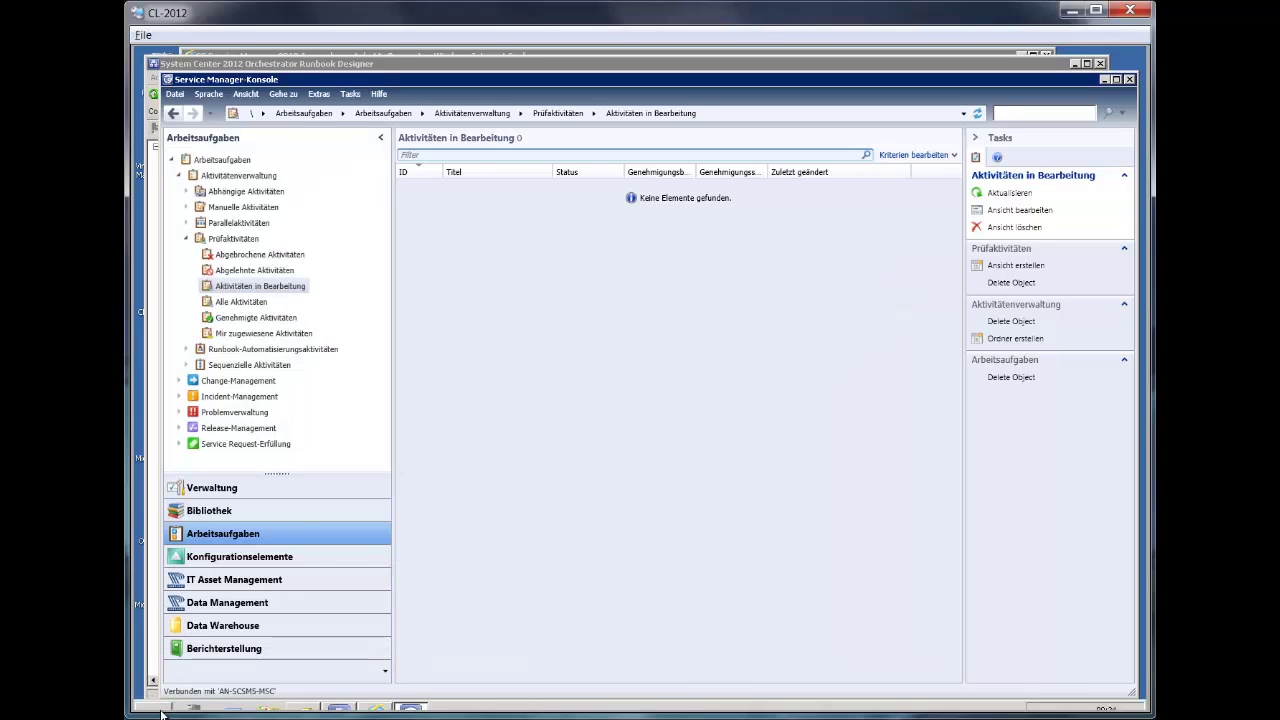
Open request SR2531's details in the self-service portal and reload them to see the updated activity statuses
click(377, 702)
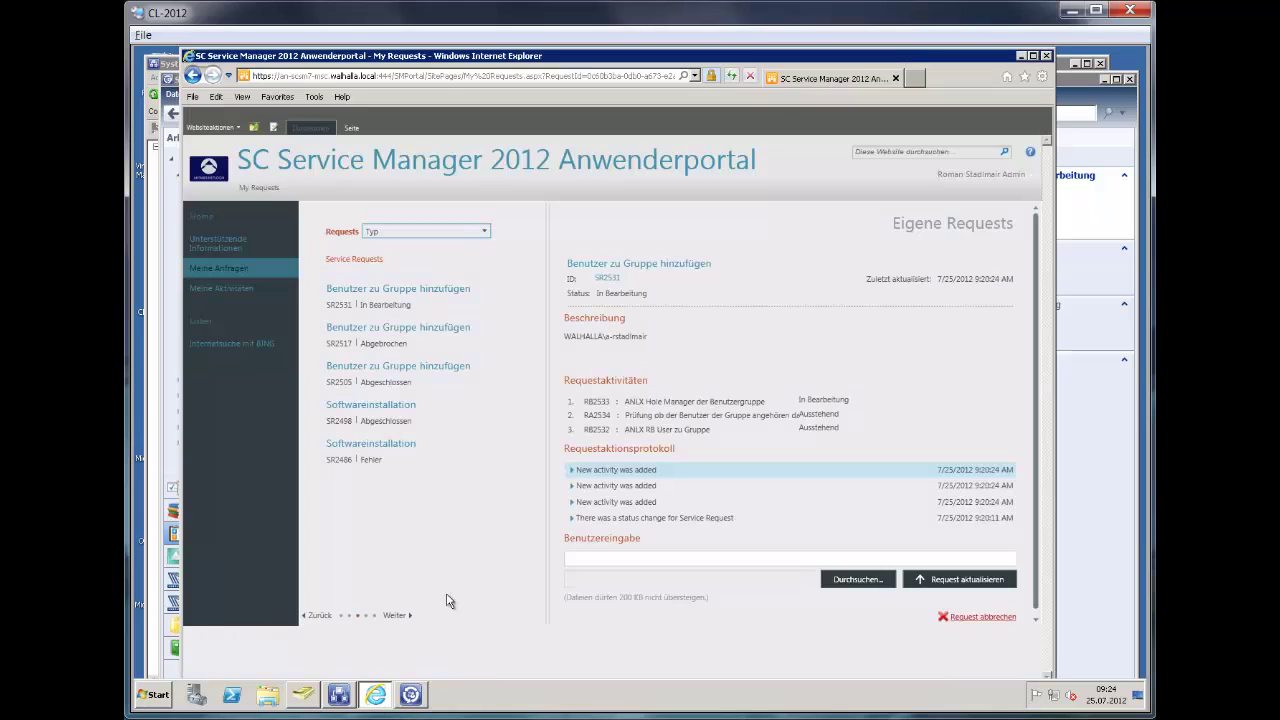
double_click(617, 280)
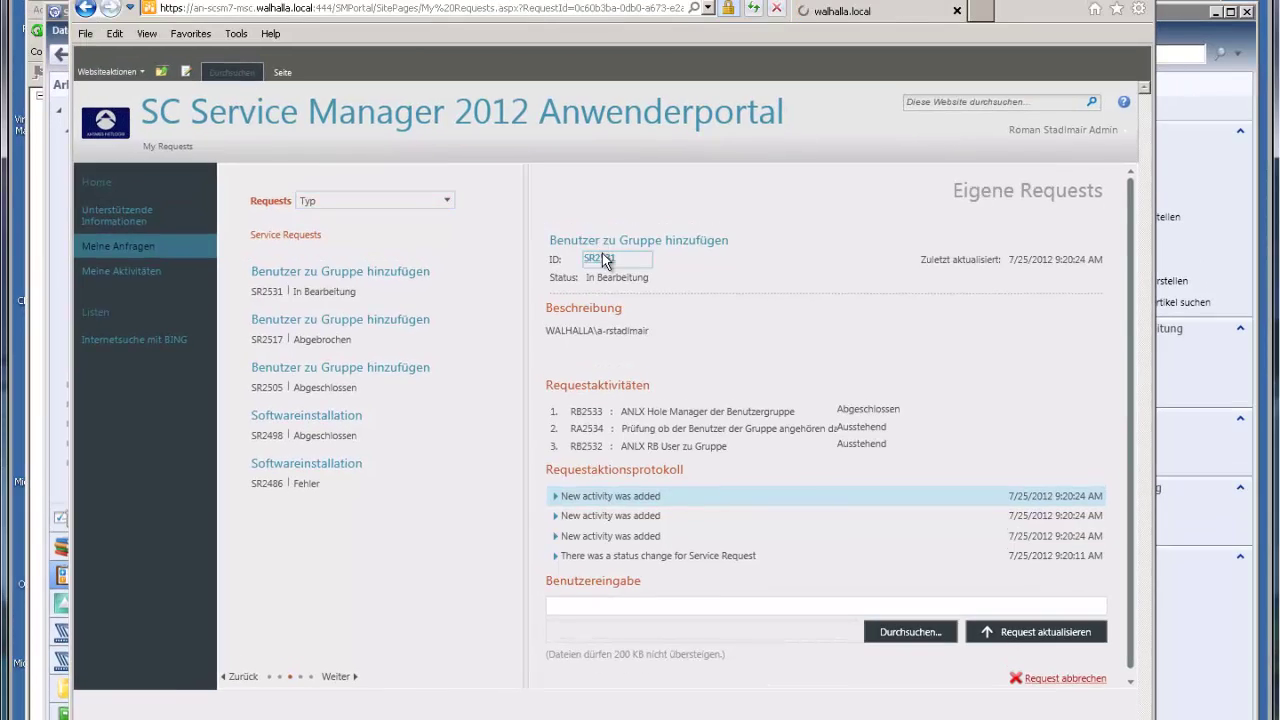
click(584, 227)
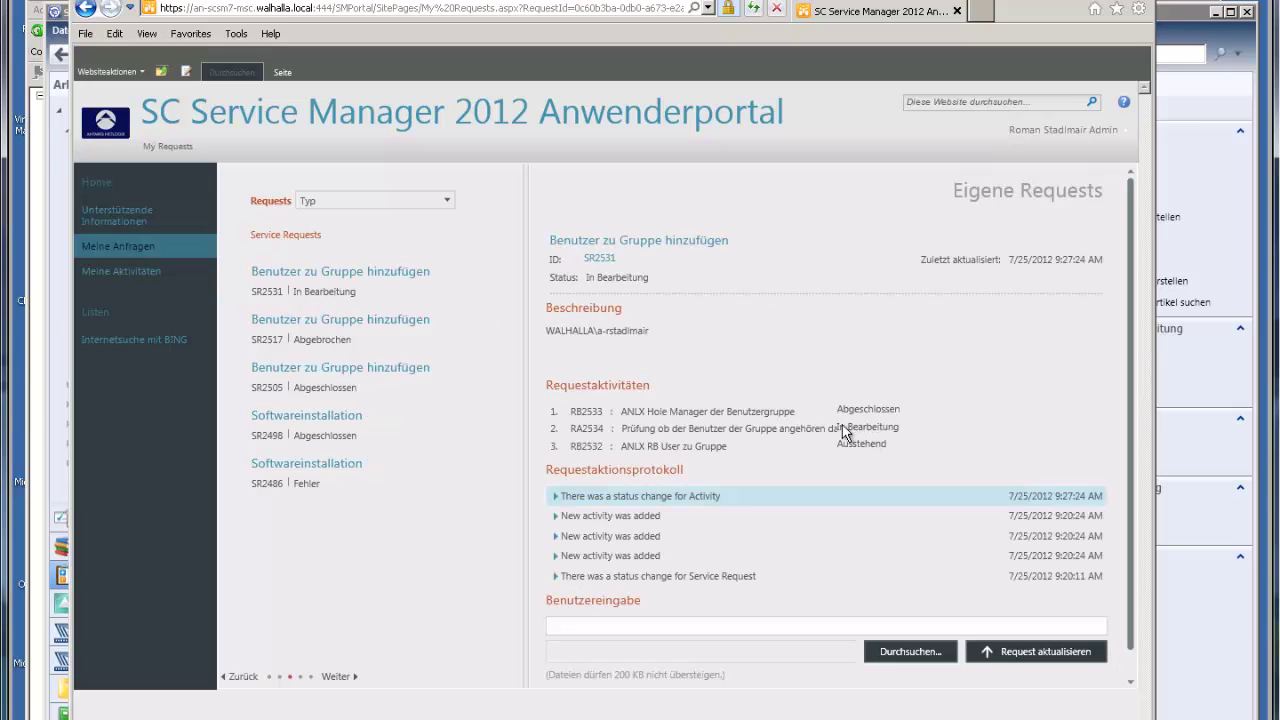
Open RA2534, approve it for the pending reviewer with comment 'ok', and save the activity
click(50, 143)
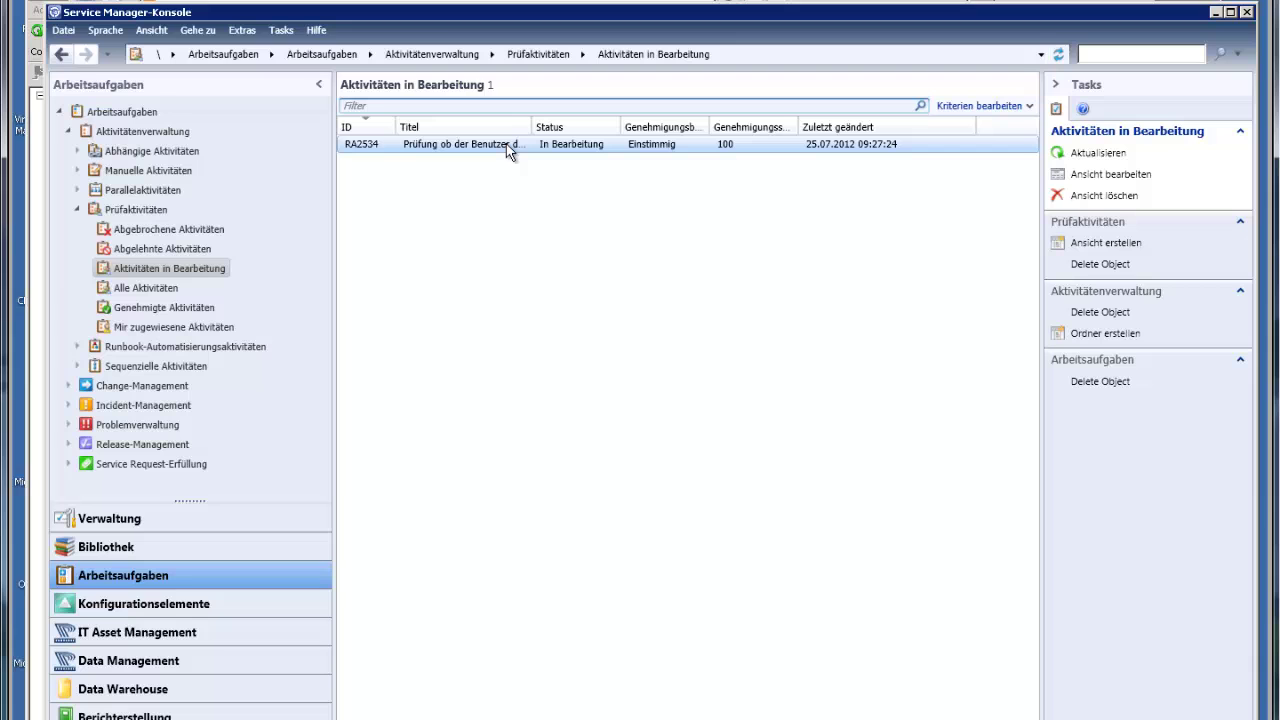
double_click(508, 148)
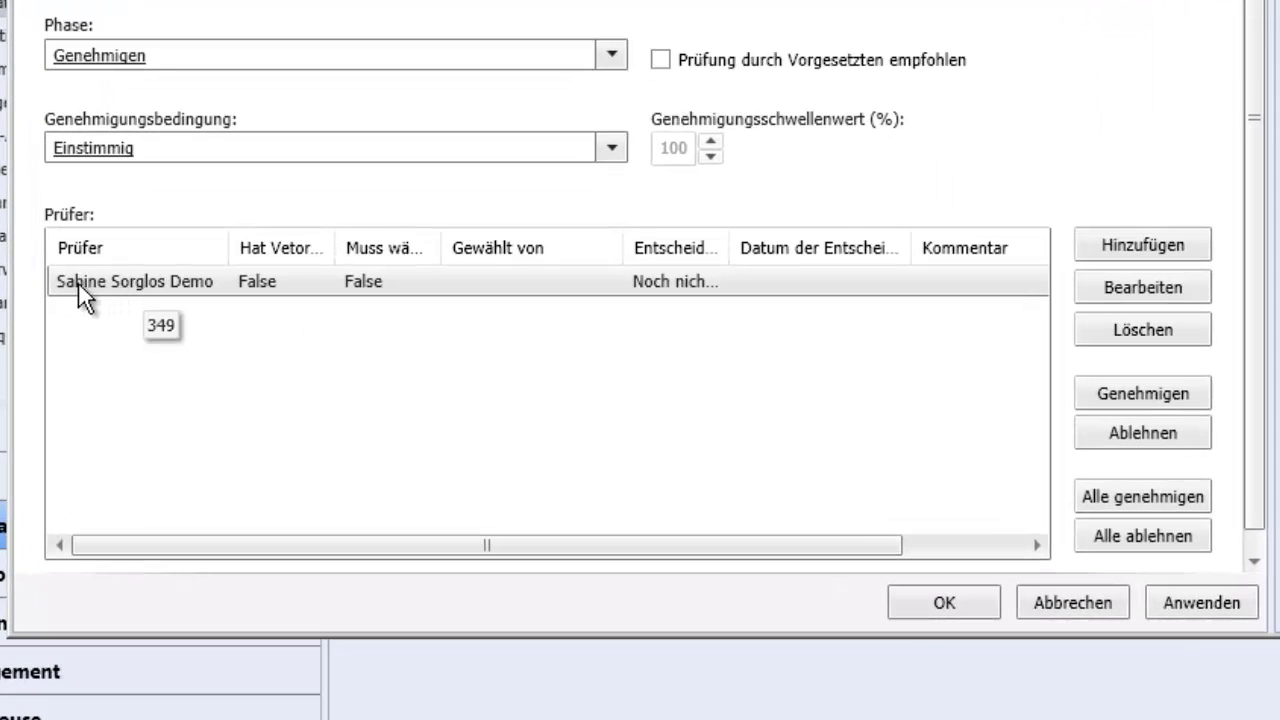
click(213, 282)
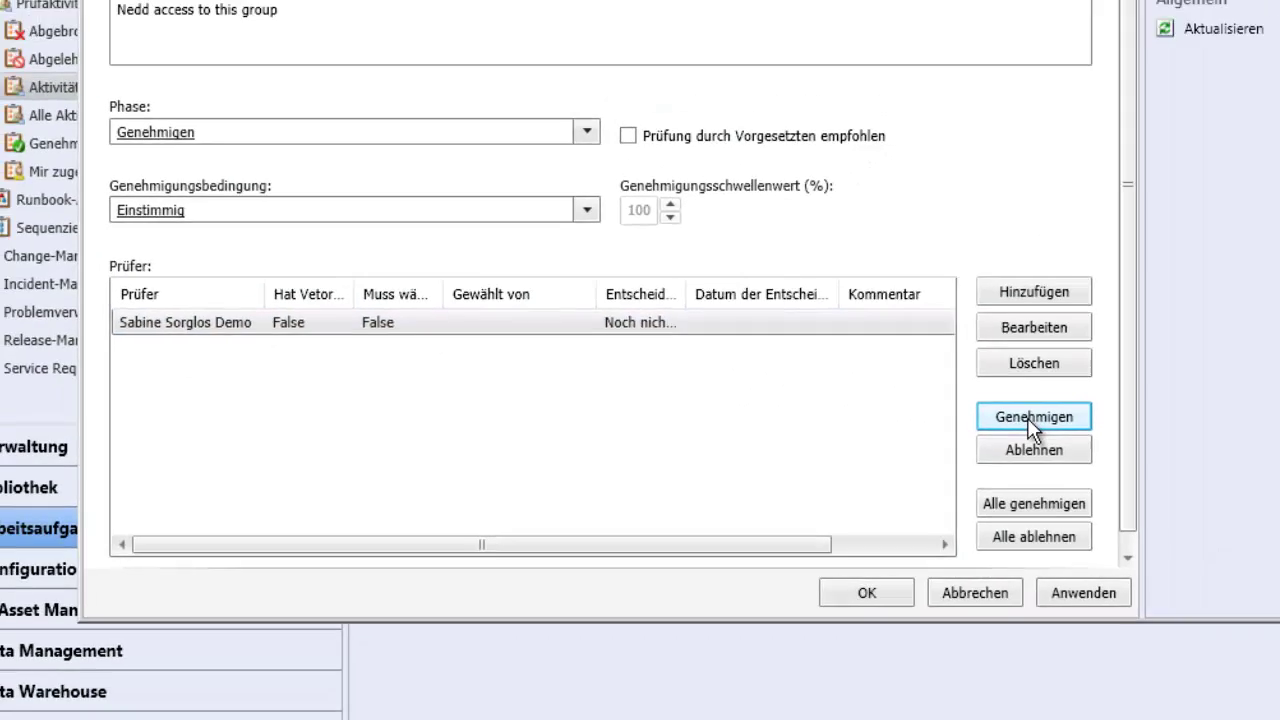
click(1135, 392)
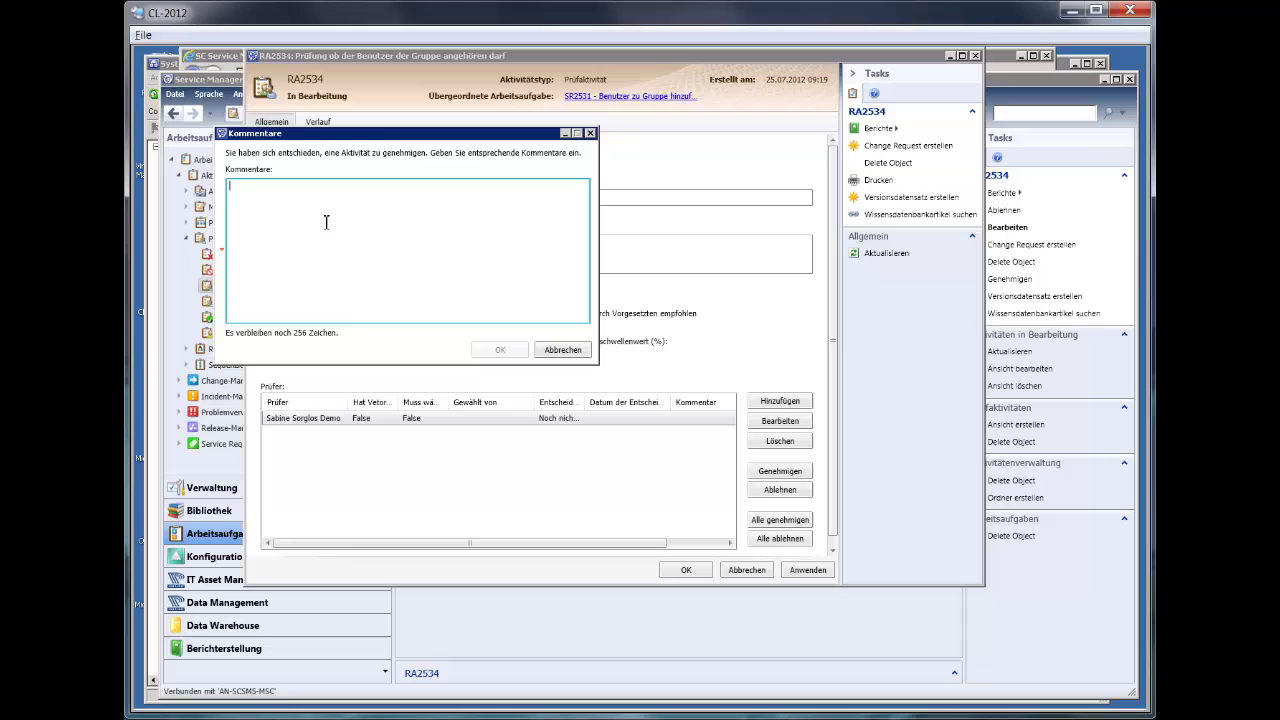
text(ok)
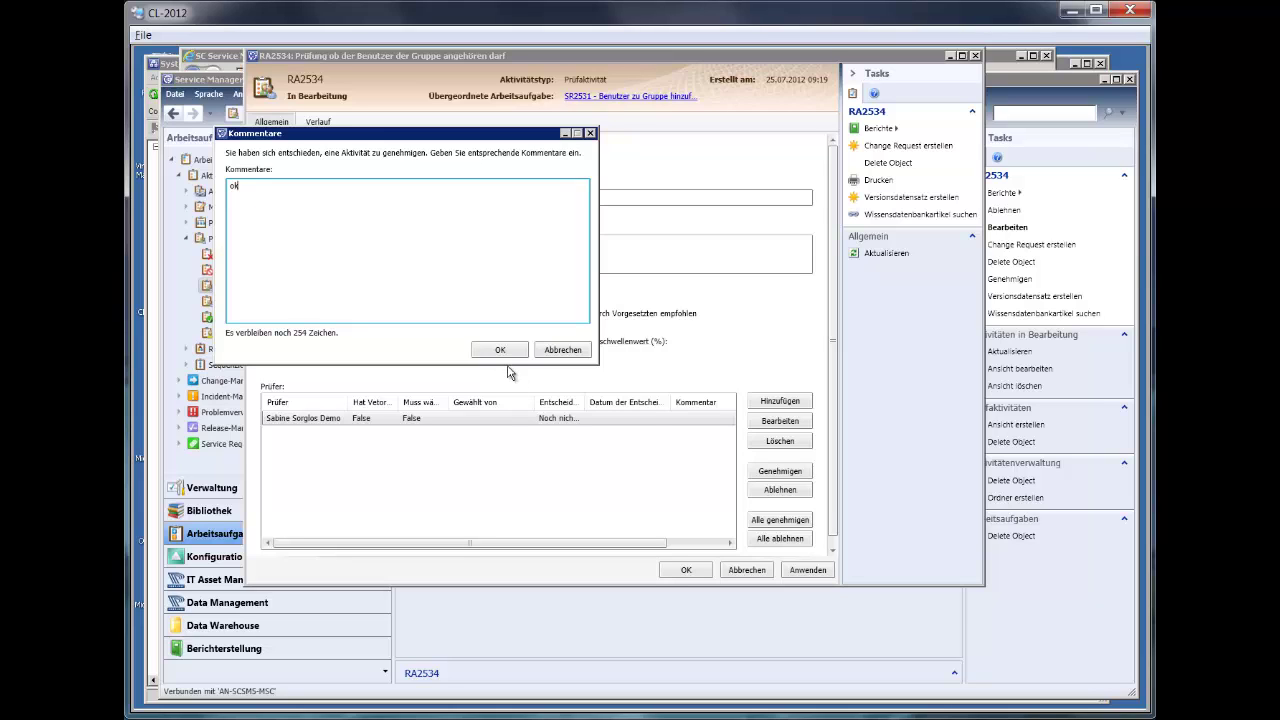
click(500, 350)
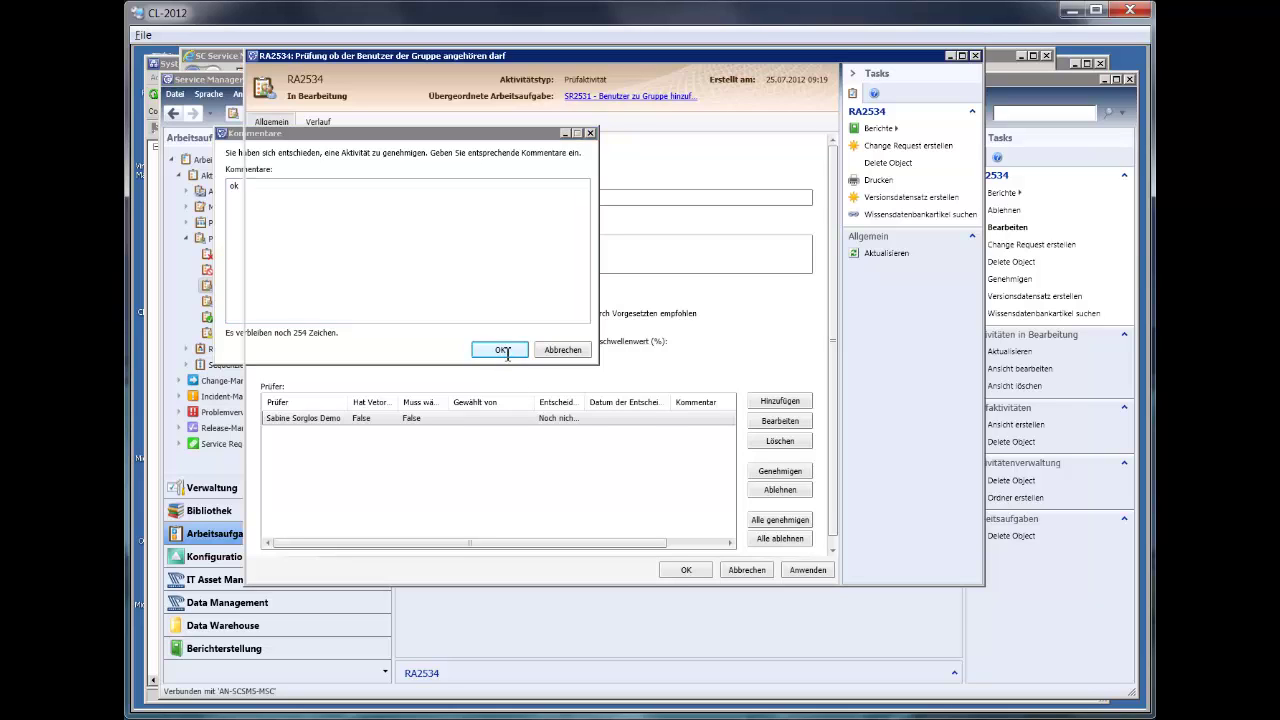
click(683, 570)
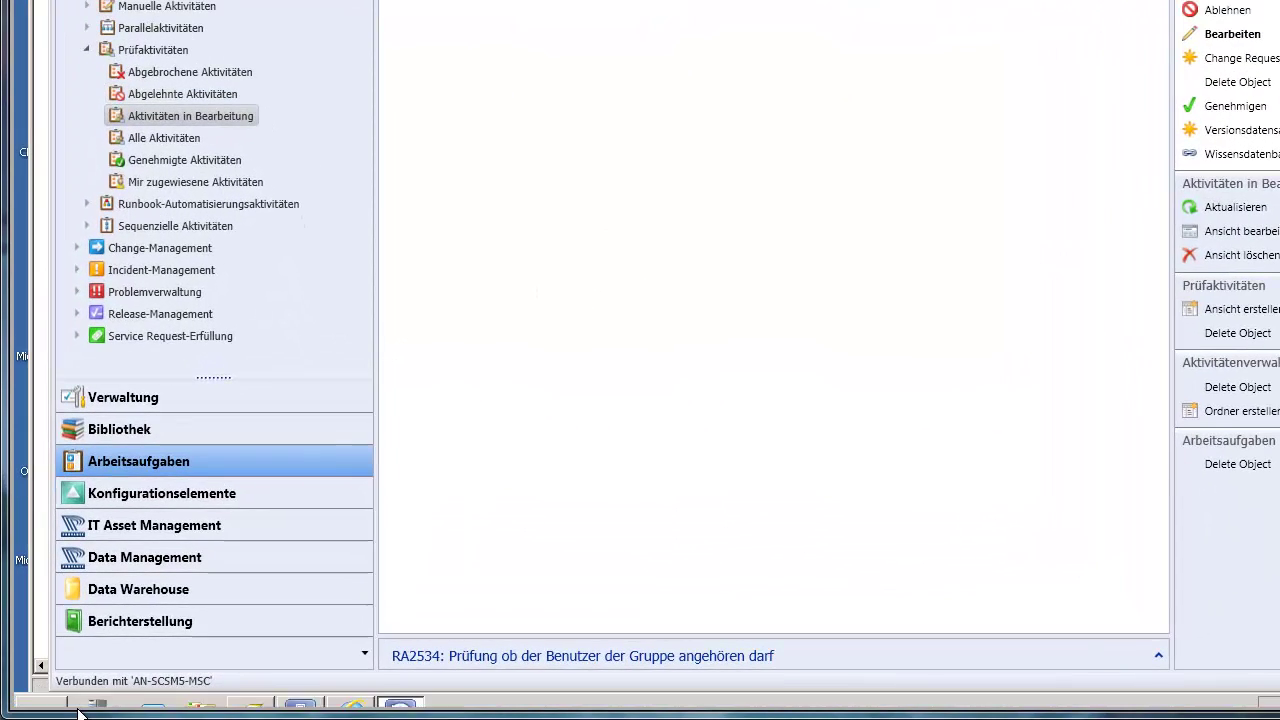
View request SR2531's details in the self-service portal, with approval activity RA2534 now completed
click(300, 686)
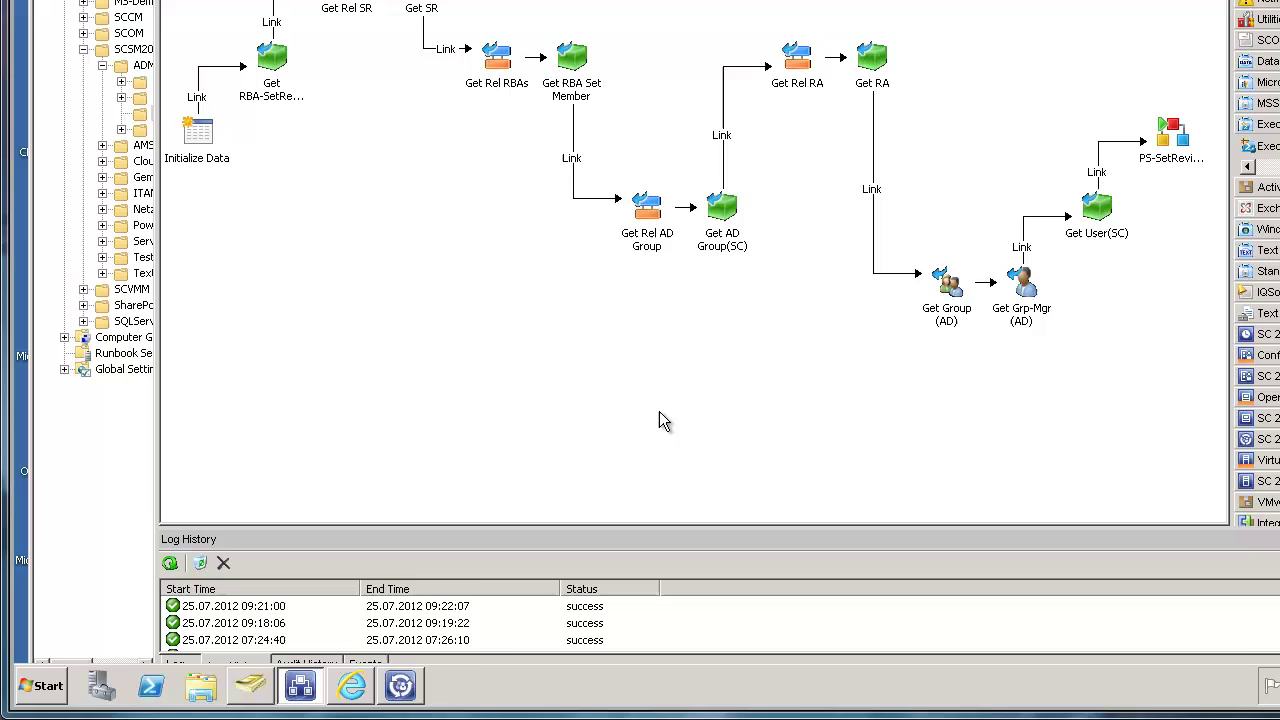
click(351, 686)
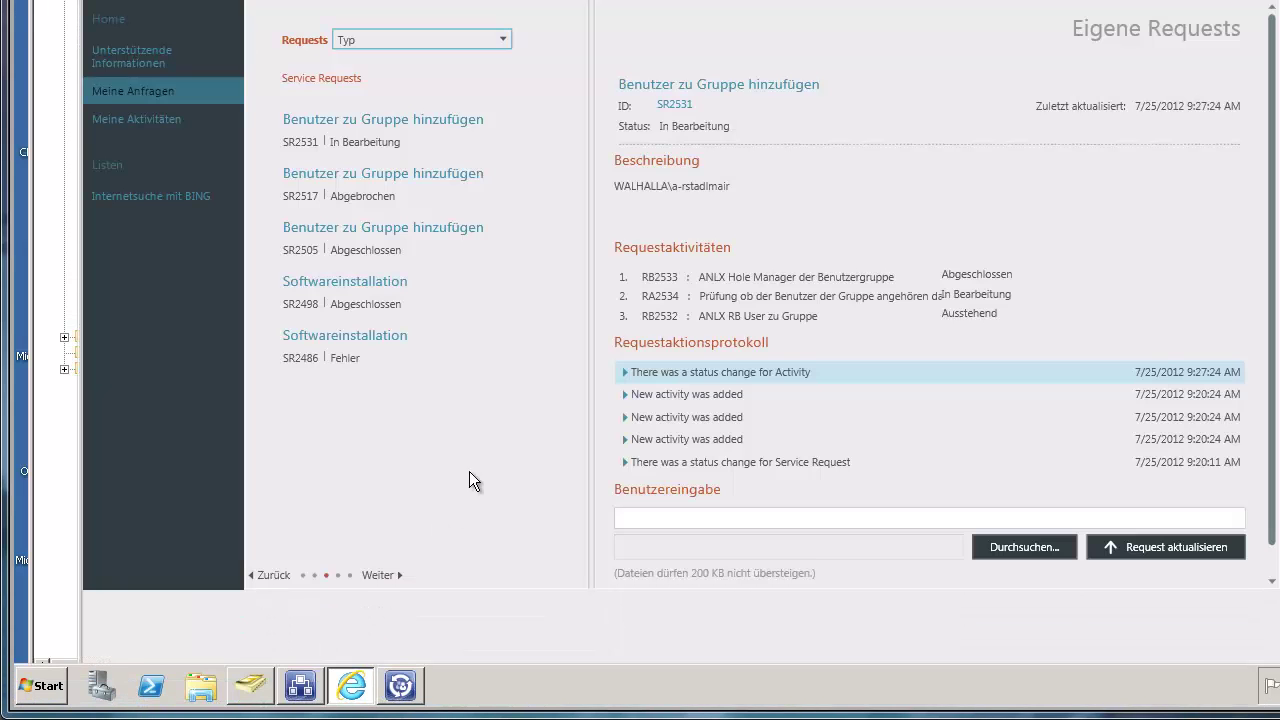
click(680, 108)
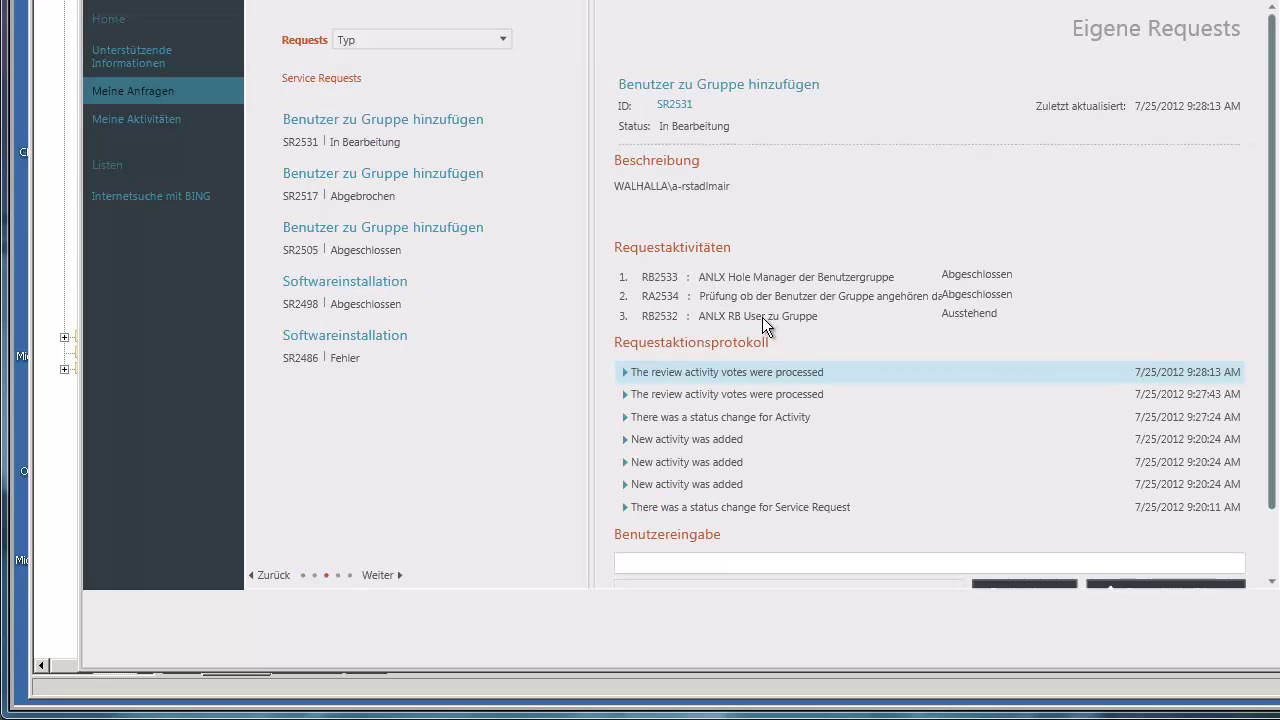
mouse_move(490, 714)
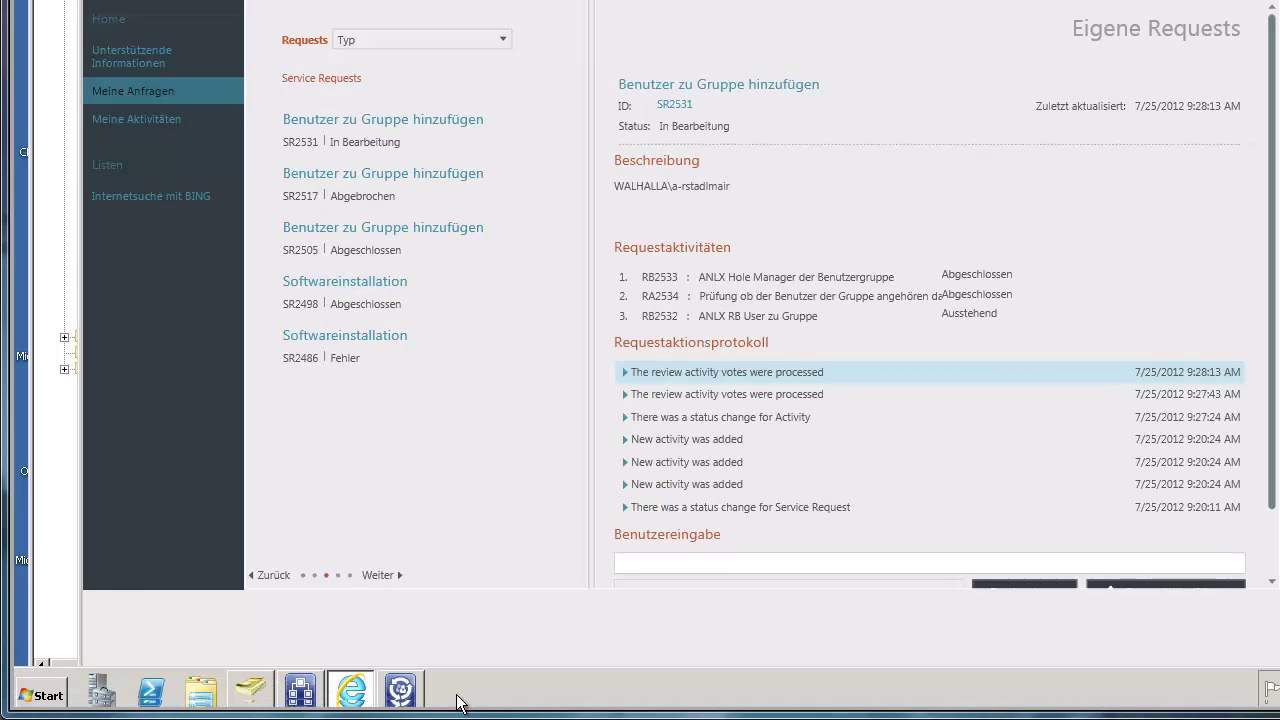
click(400, 686)
Open the User zu Gruppe runbook and select its activities from Welche RB Aktivität ? to Get User
click(300, 685)
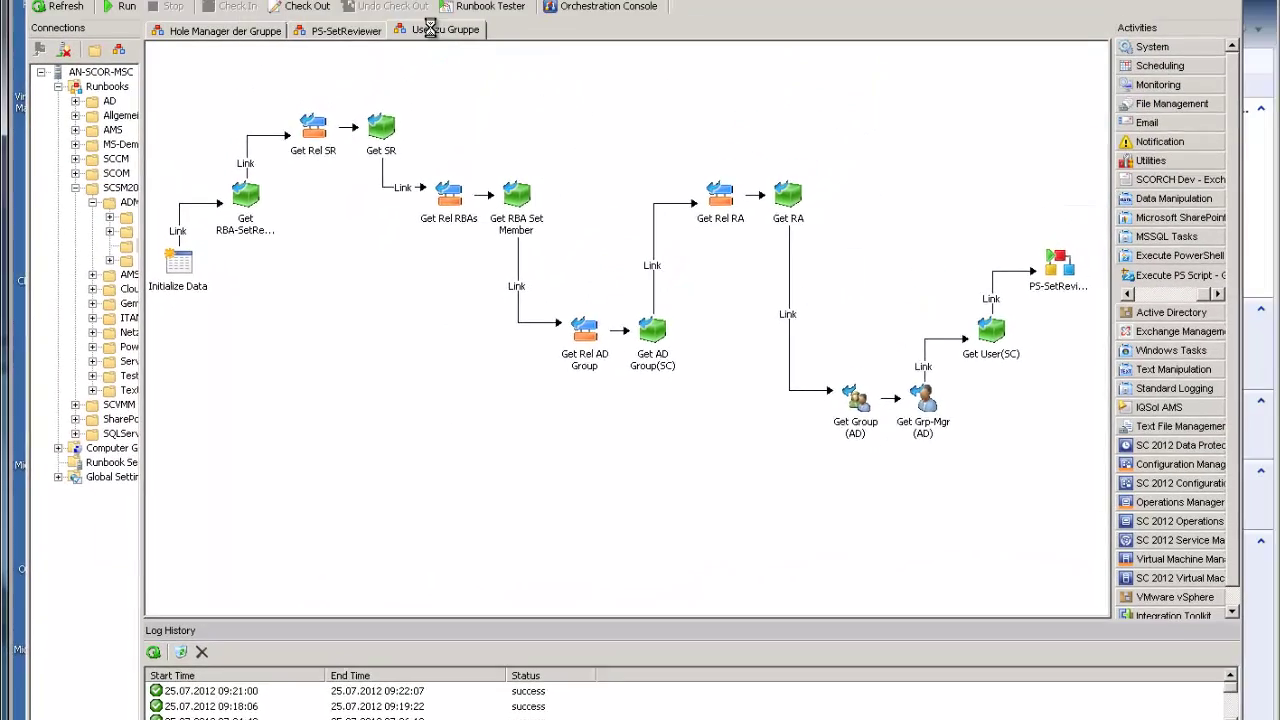
click(437, 53)
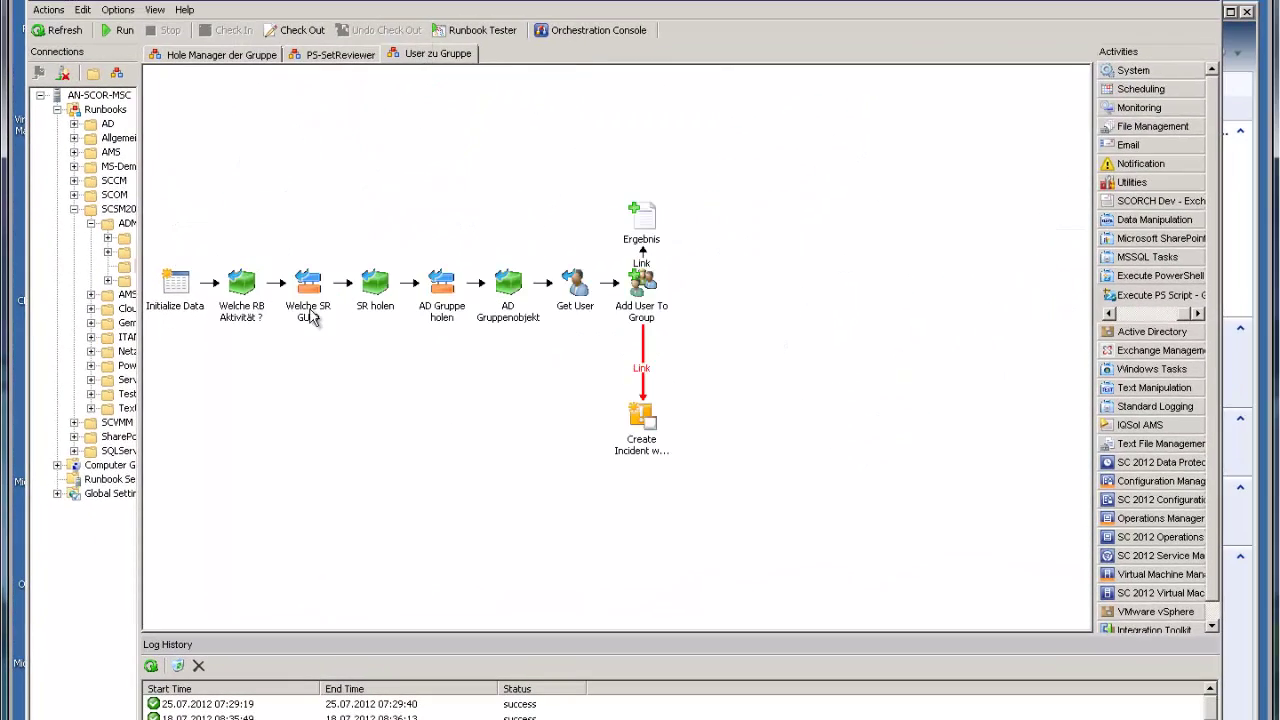
click(241, 285)
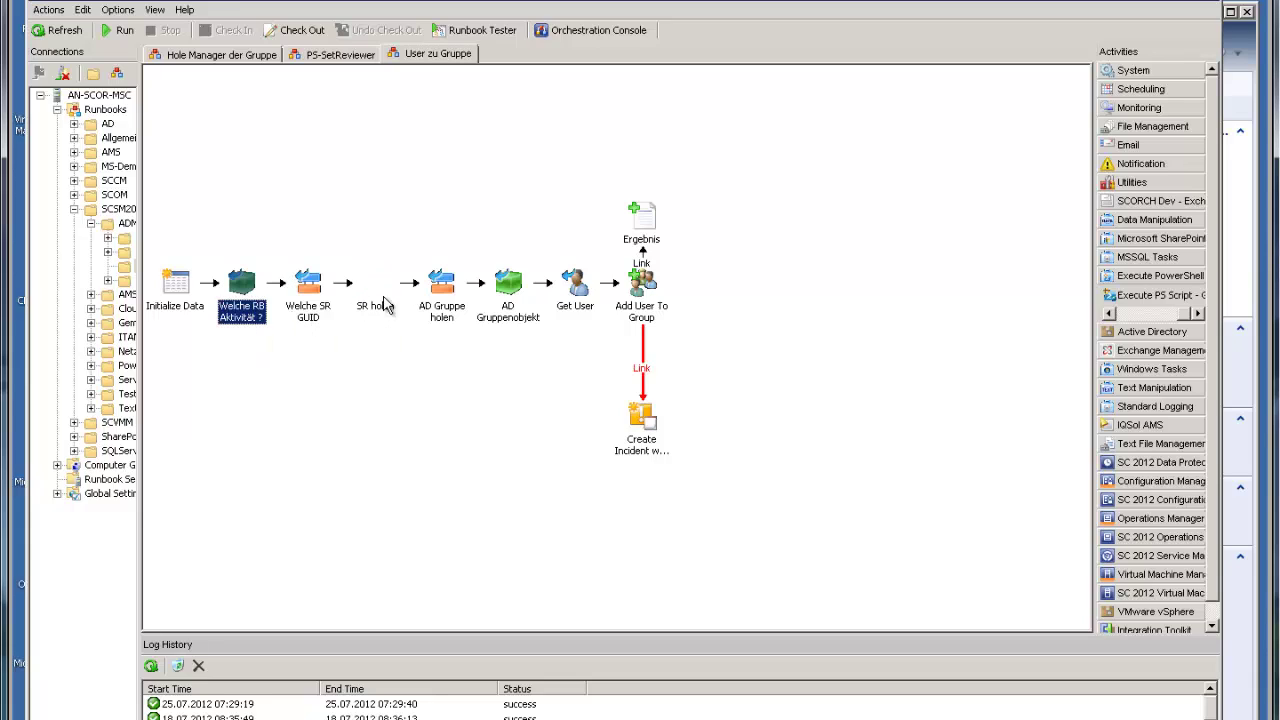
click(375, 288)
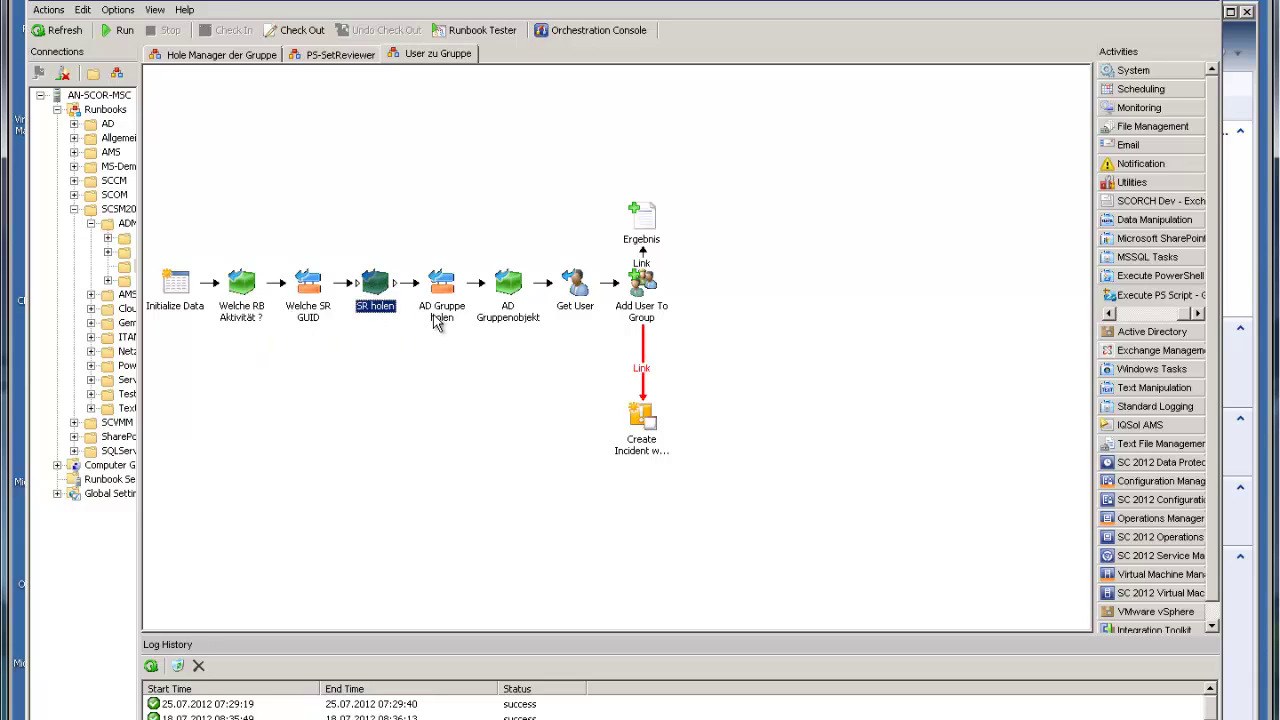
click(445, 309)
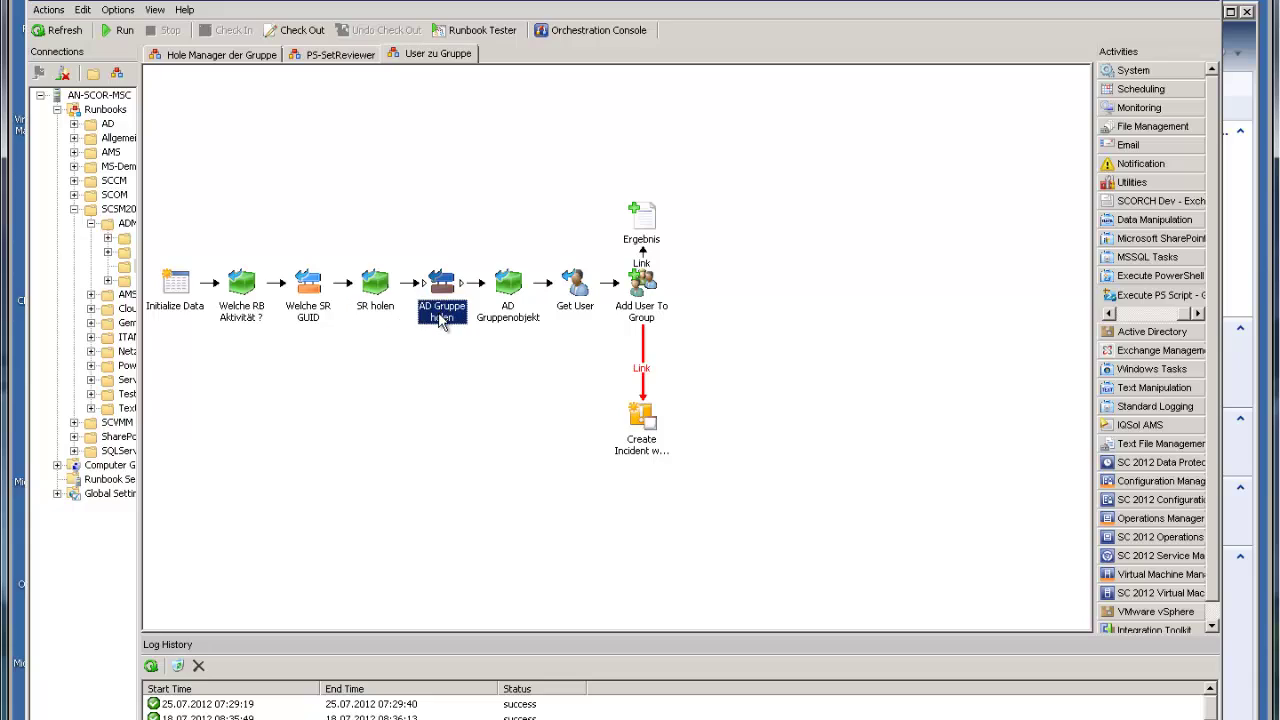
click(513, 320)
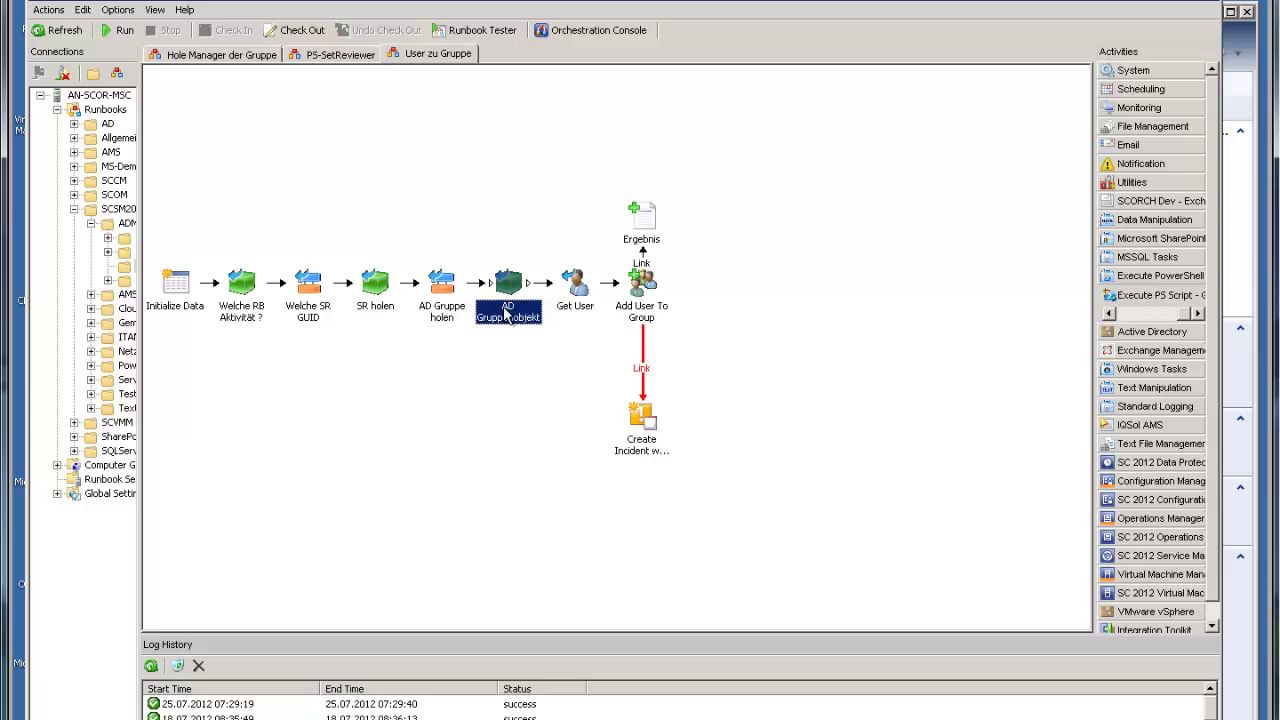
drag(580, 288, 646, 286)
Review the Add User To Group activity's group and user properties, then cancel without changes
right_click(648, 285)
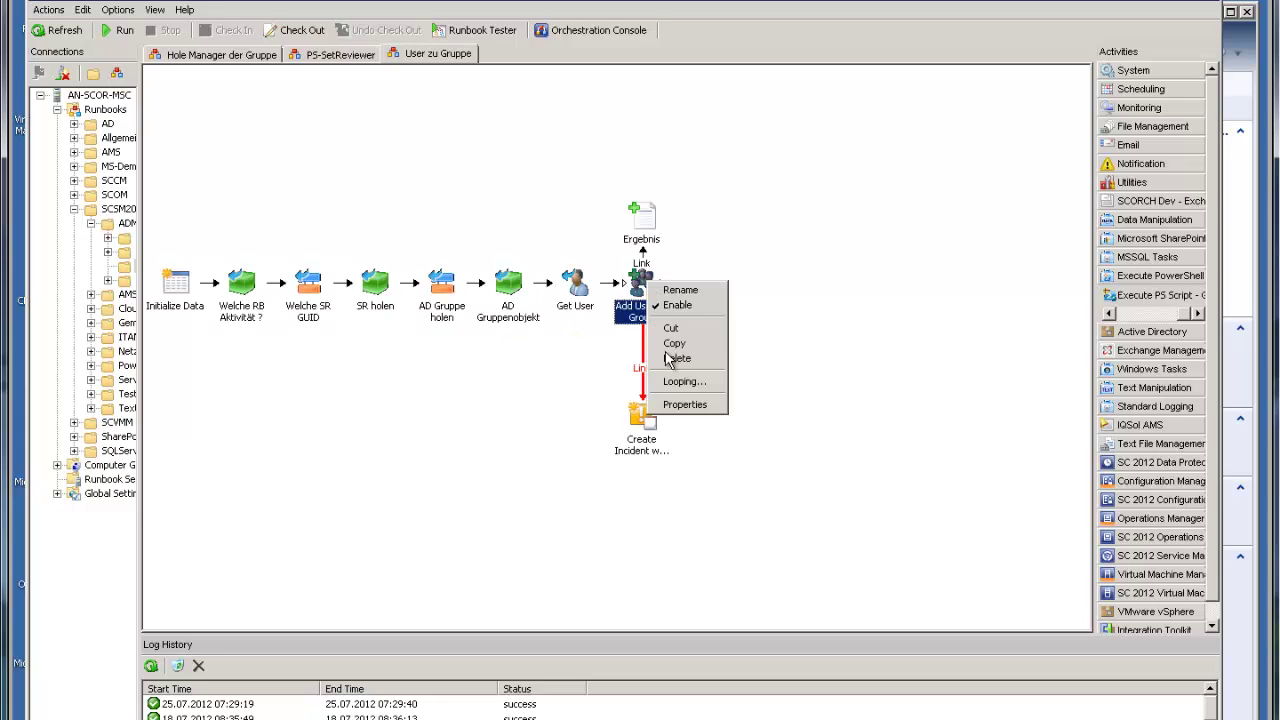
click(684, 405)
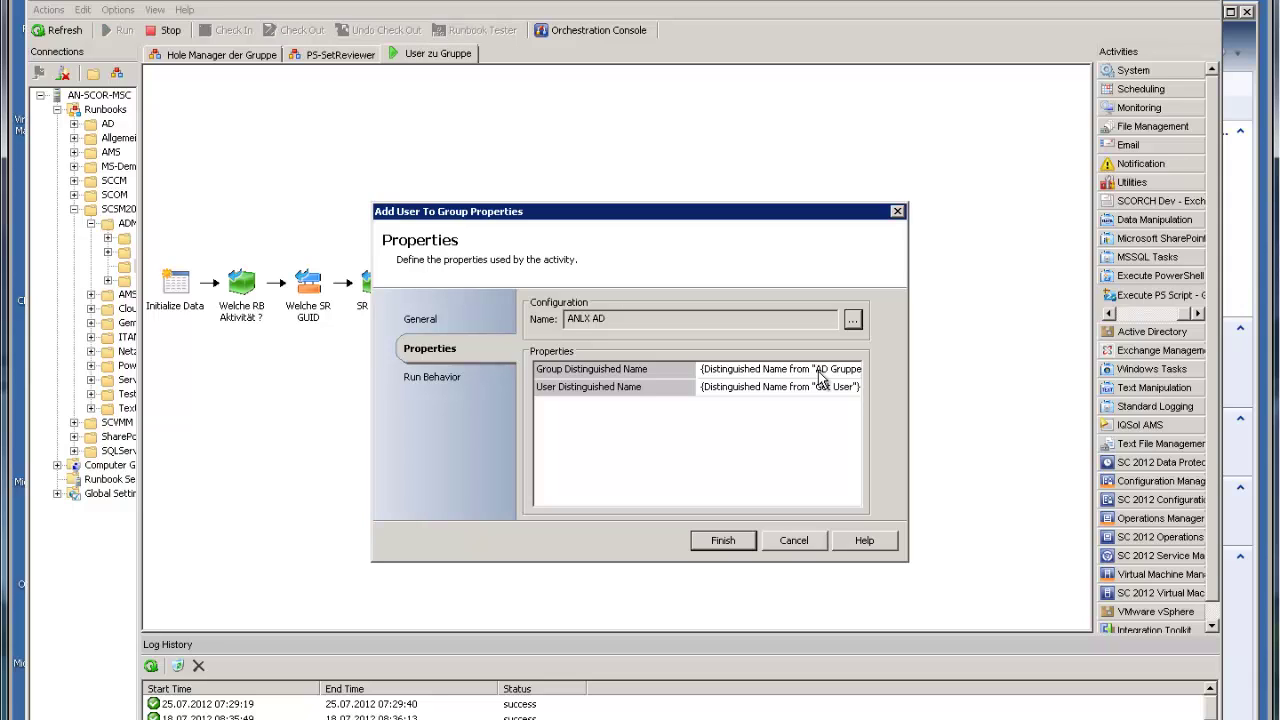
click(795, 544)
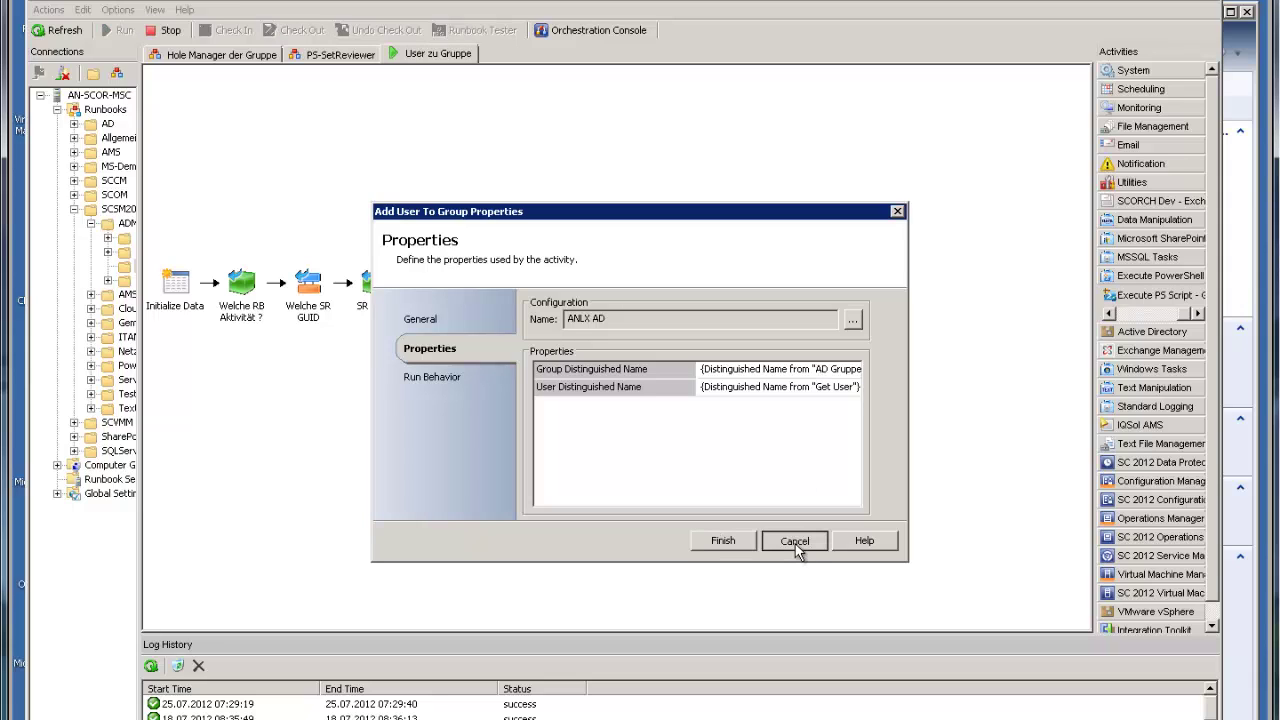
click(795, 544)
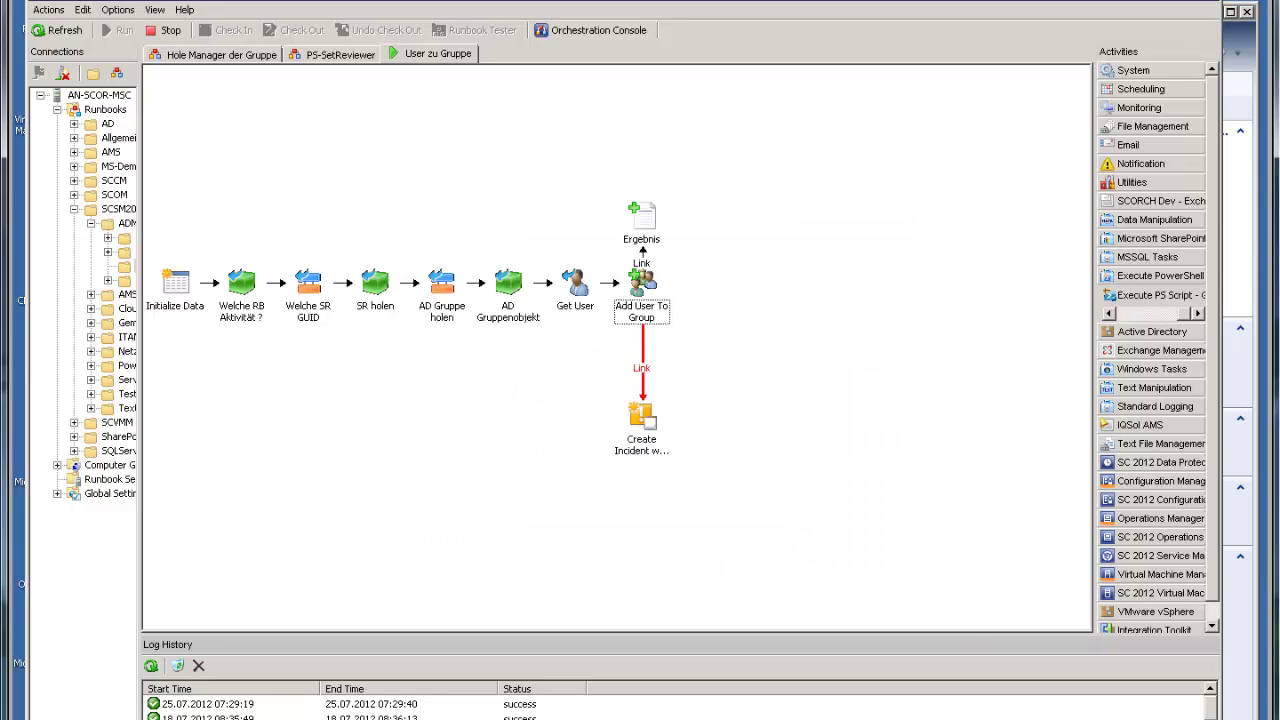
key(alt+Tab)
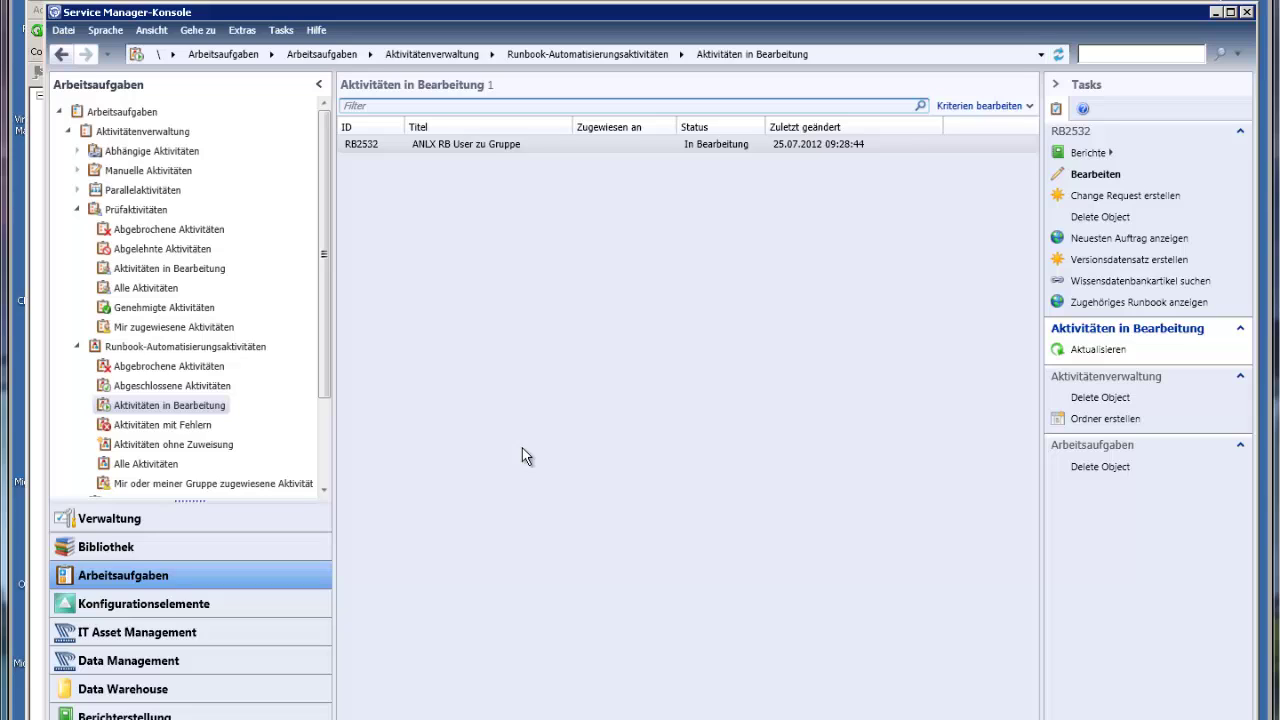
Confirm runbook activity RB2532 'ANLX RB User zu Gruppe' is in progress, then return to Runbook Designer
click(537, 416)
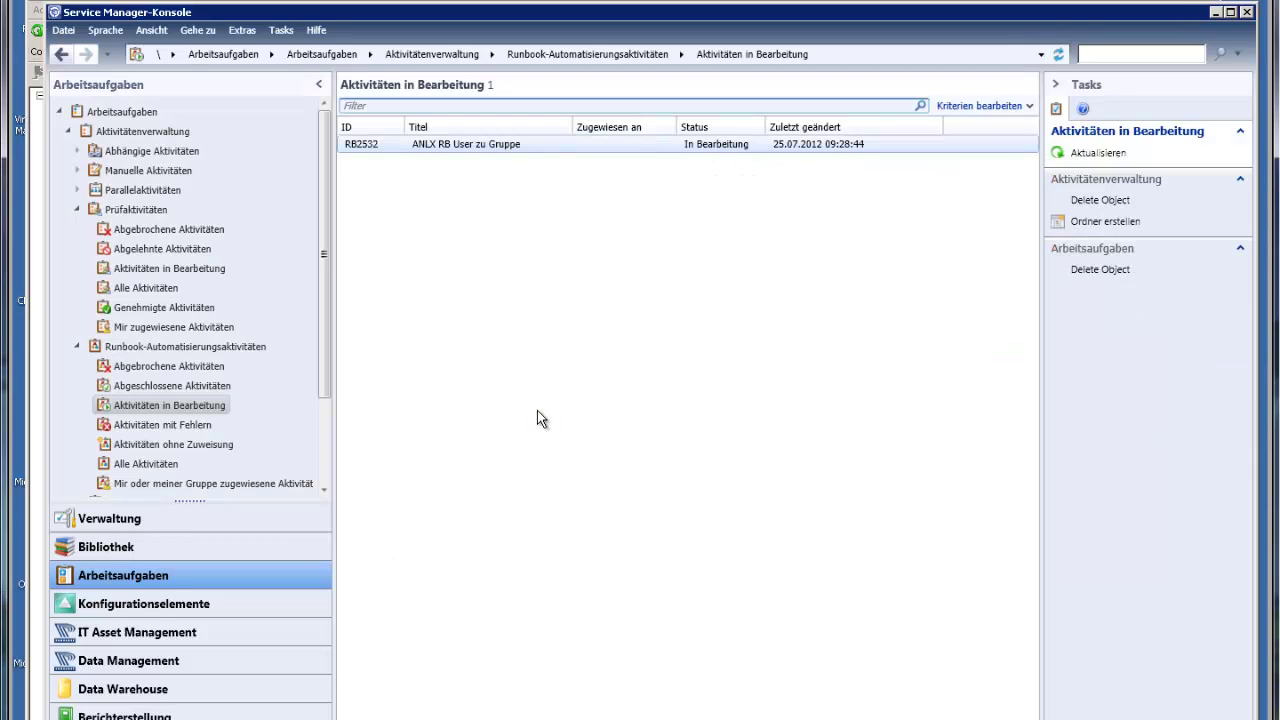
click(162, 409)
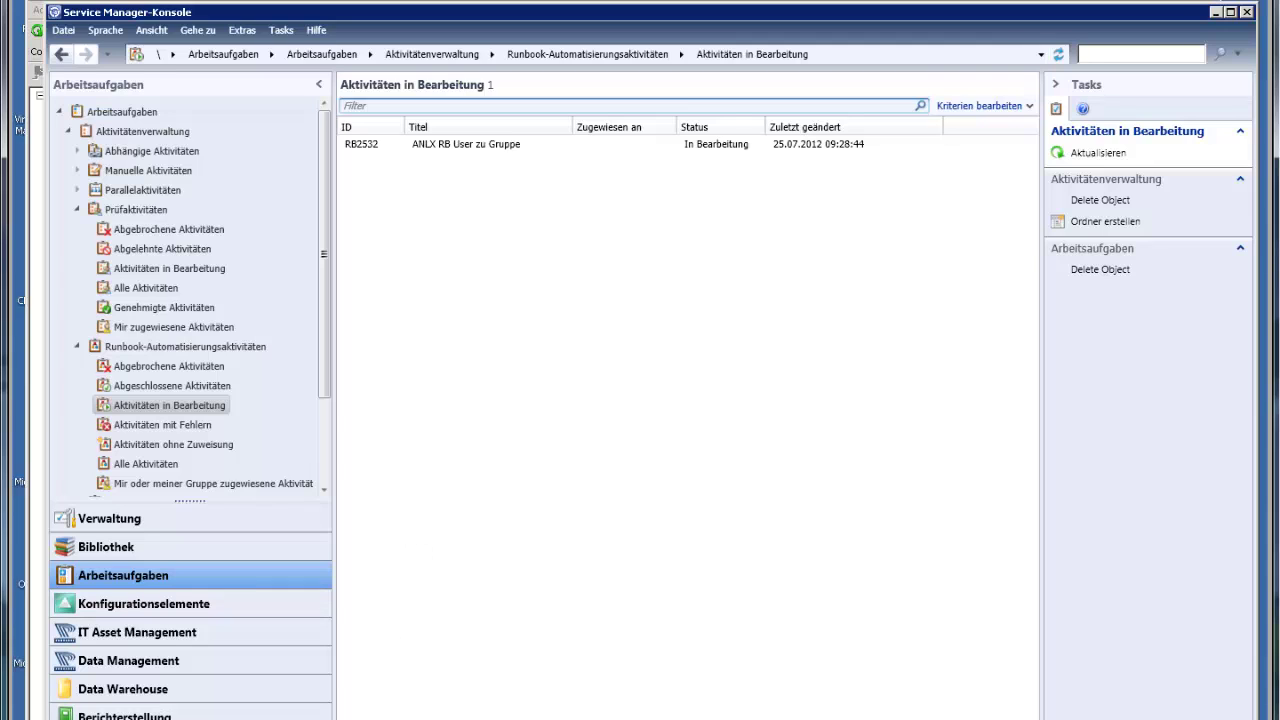
key(alt+Tab)
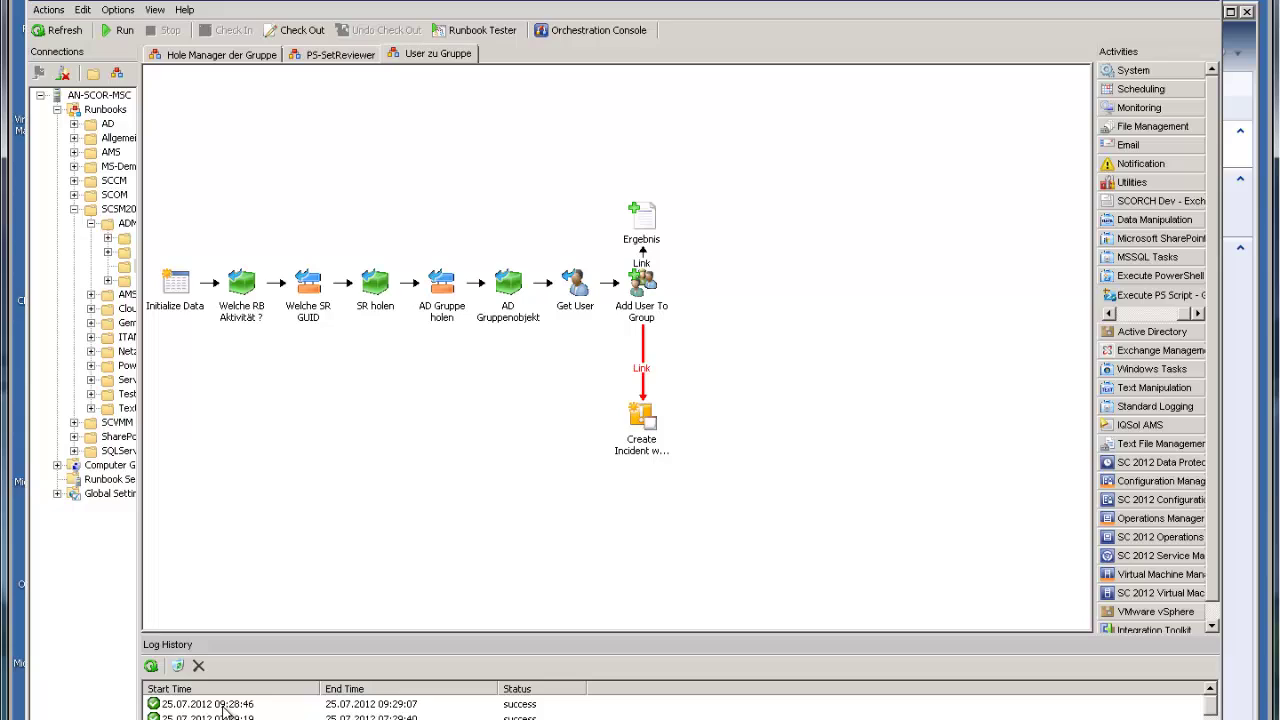
Select the newest Log History run, 09:28:46, to confirm it succeeded
click(225, 707)
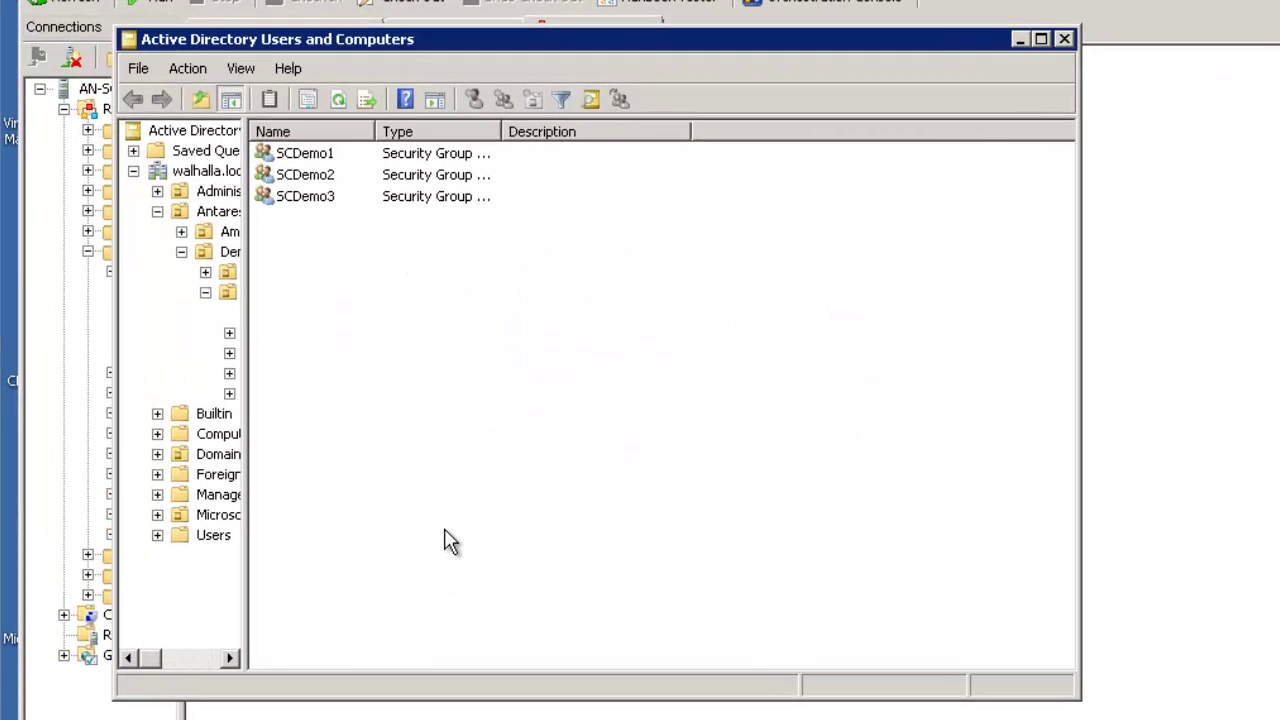
Check SCDemo1's Members tab, widening the Name column, to confirm the requesting user is listed, then cancel
double_click(306, 158)
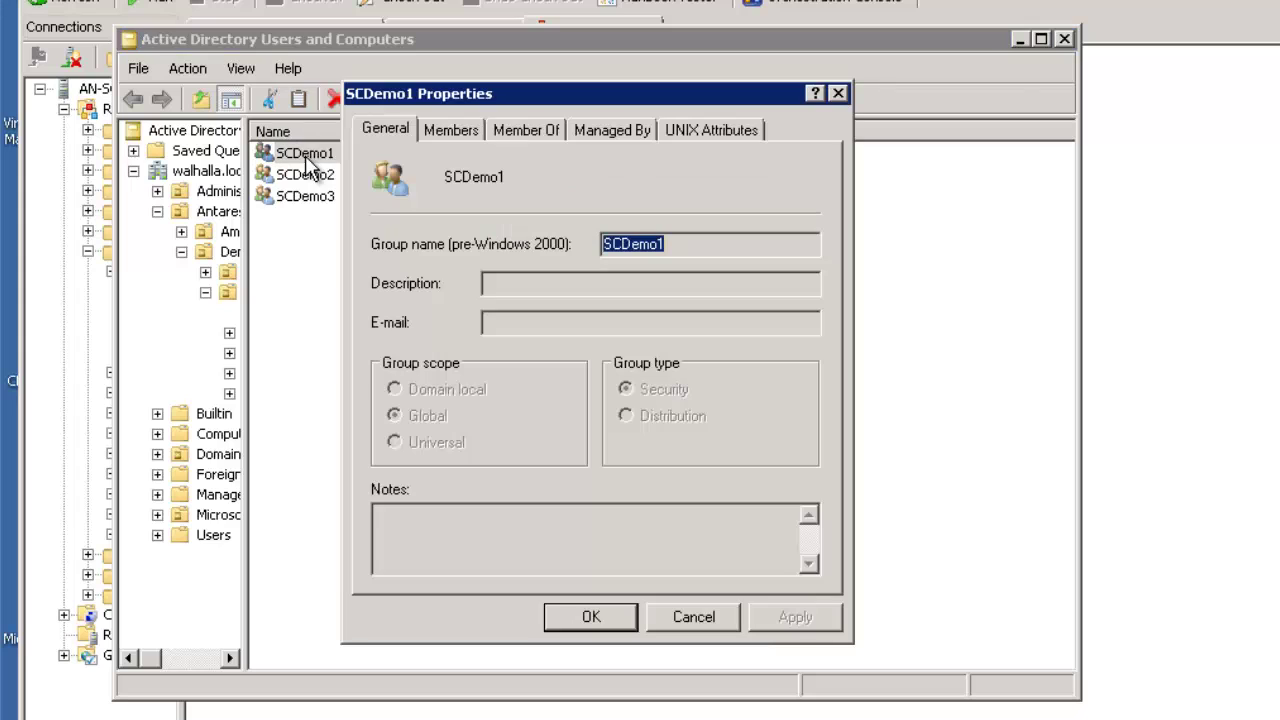
click(453, 132)
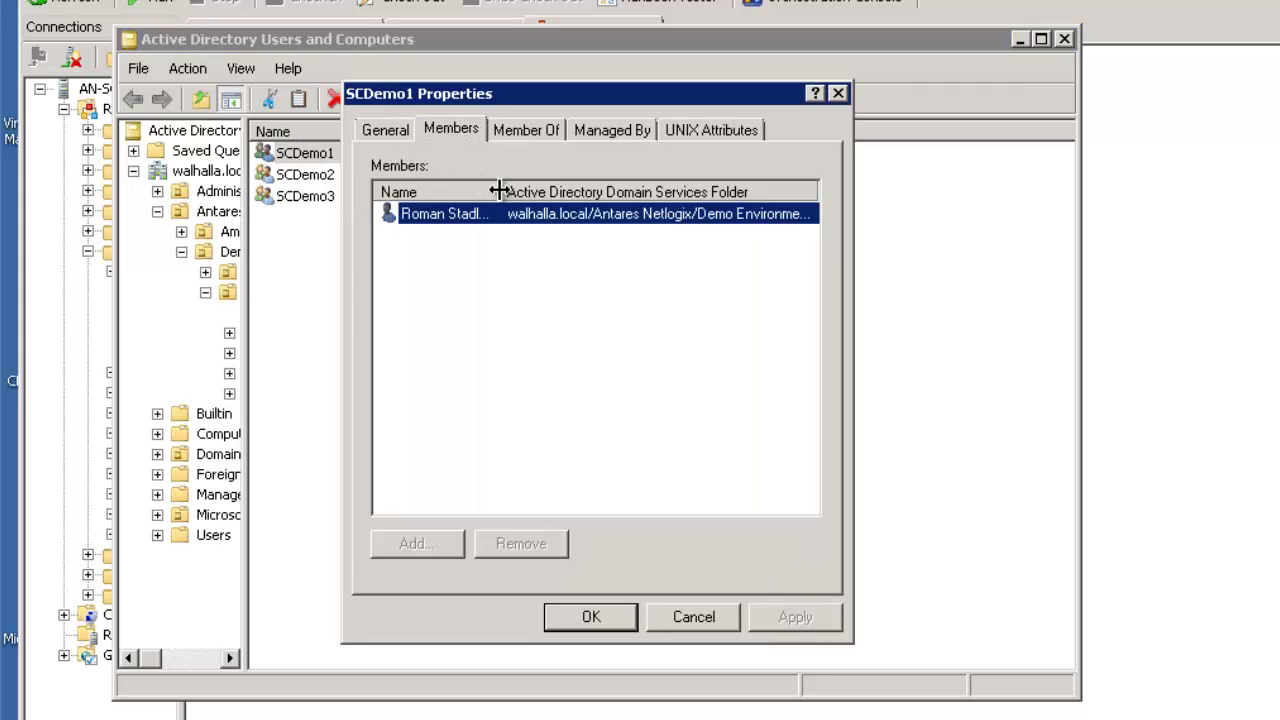
drag(500, 191, 573, 192)
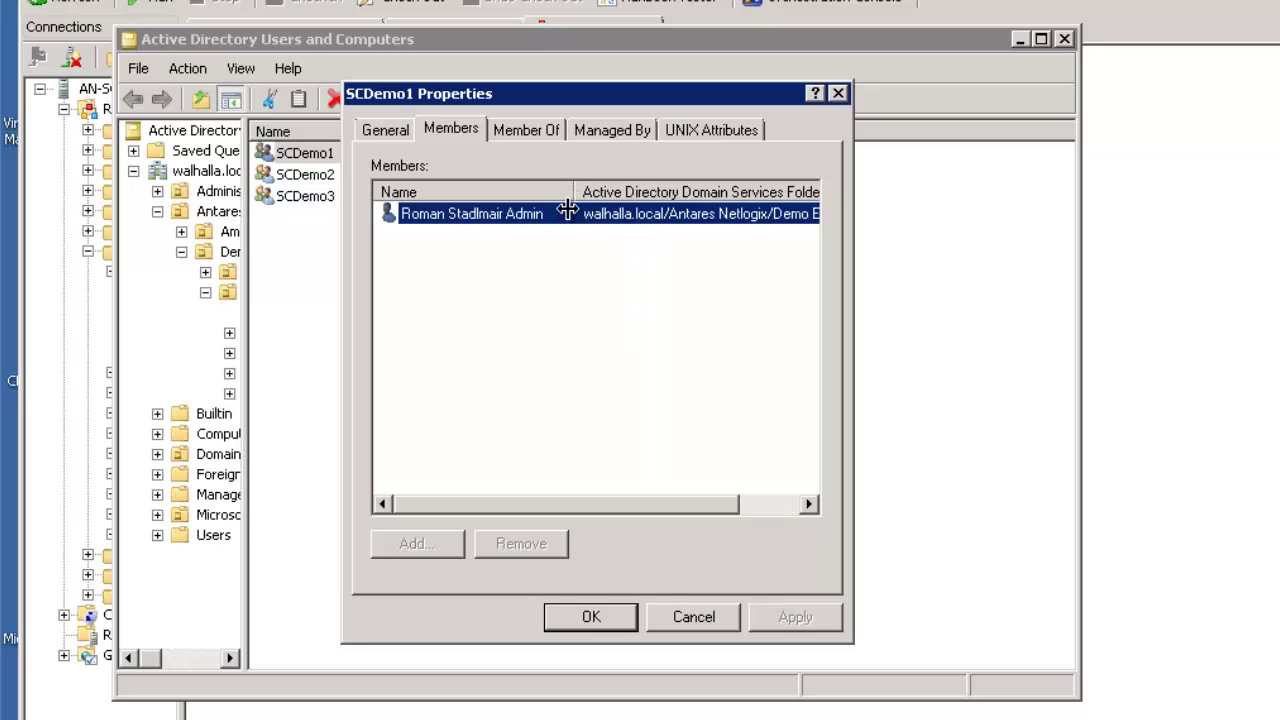
click(697, 617)
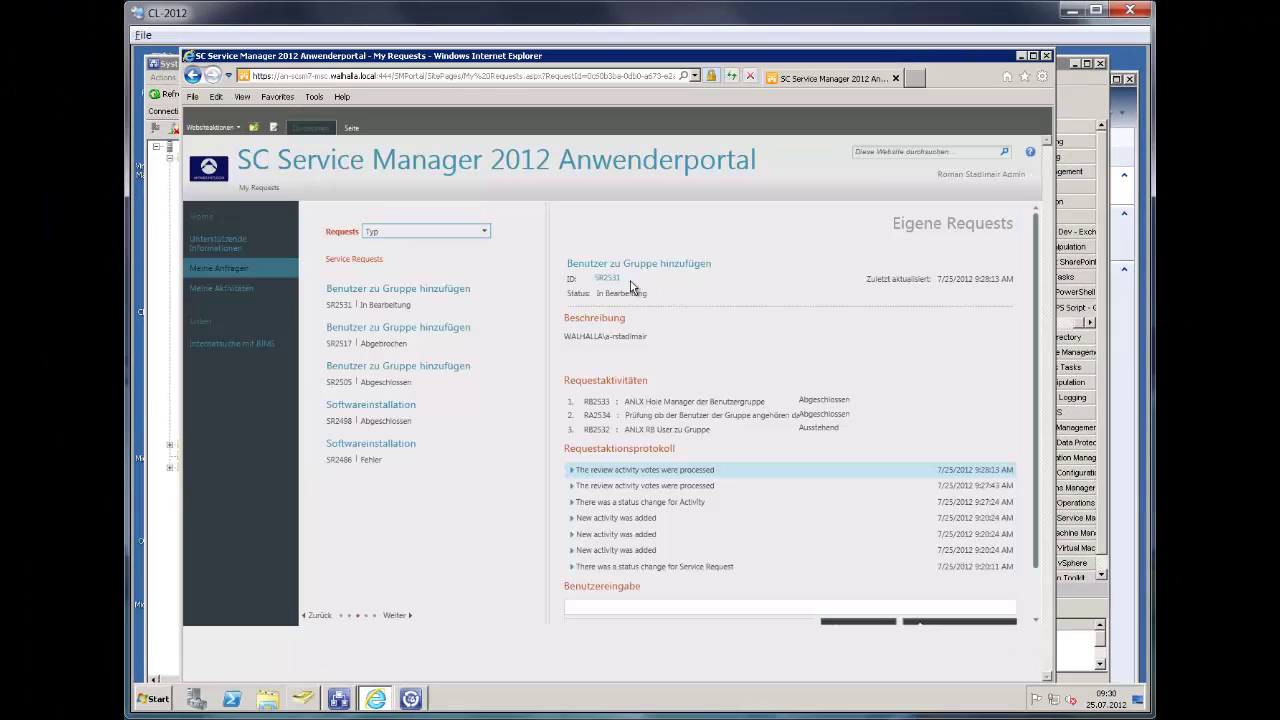
Reload SR2531's details in the portal to show the 9:28:34 AM status change
click(608, 279)
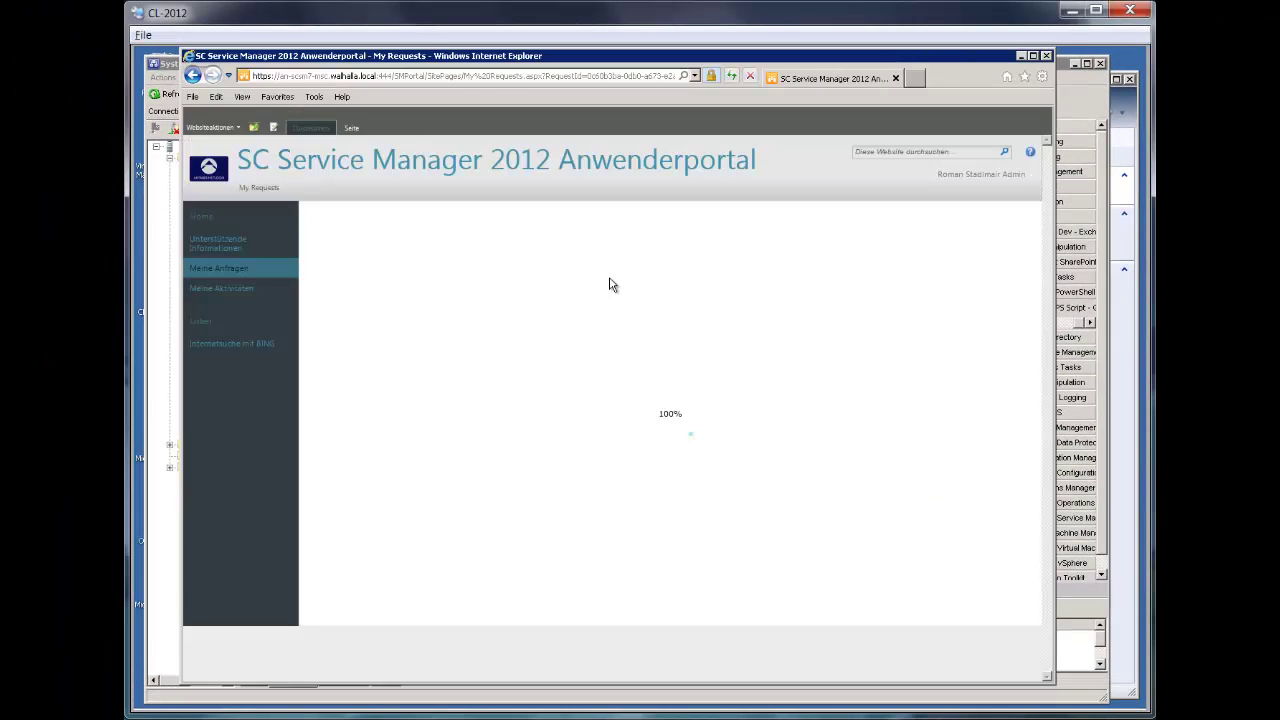